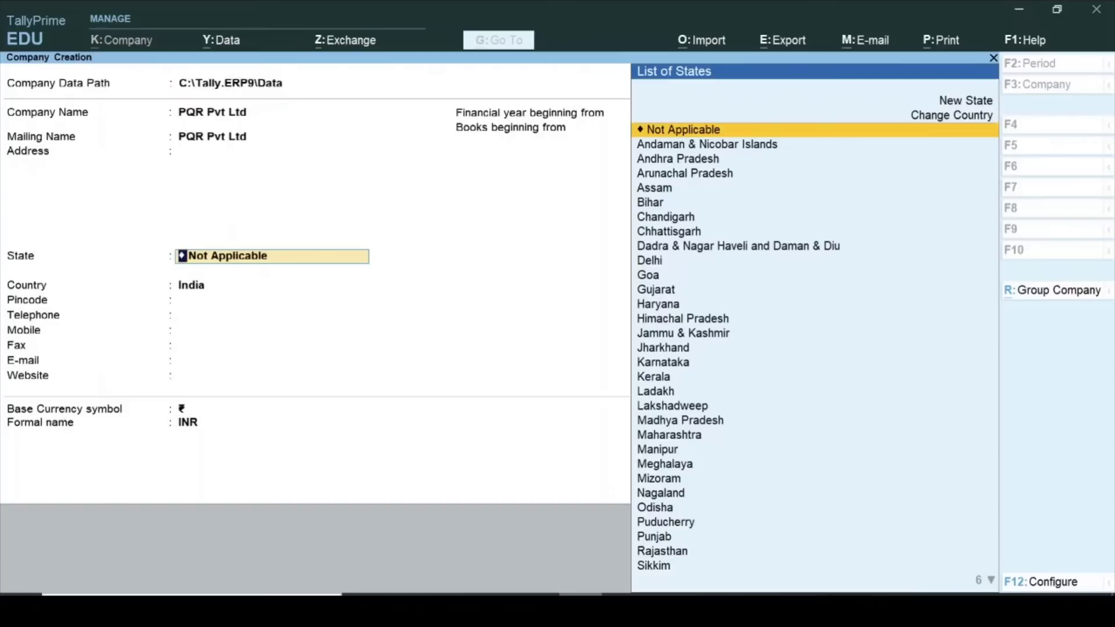
Set the state to Gujarat and enter the company's pincode, telephone and mobile numbers.
key("Return")
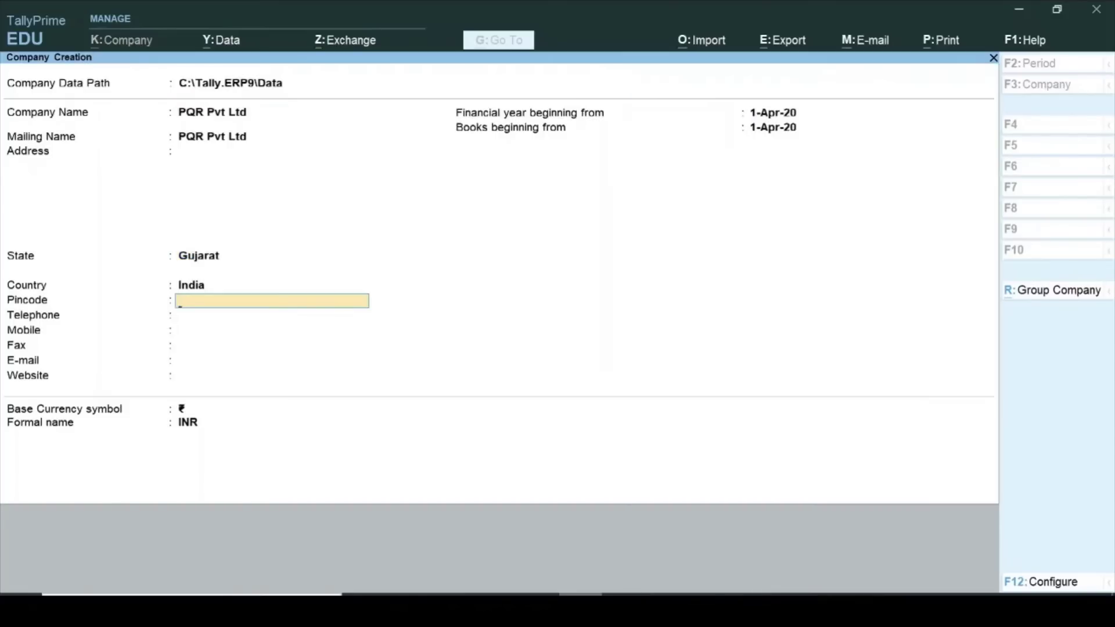
type("390019")
key("Return")
type("0265")
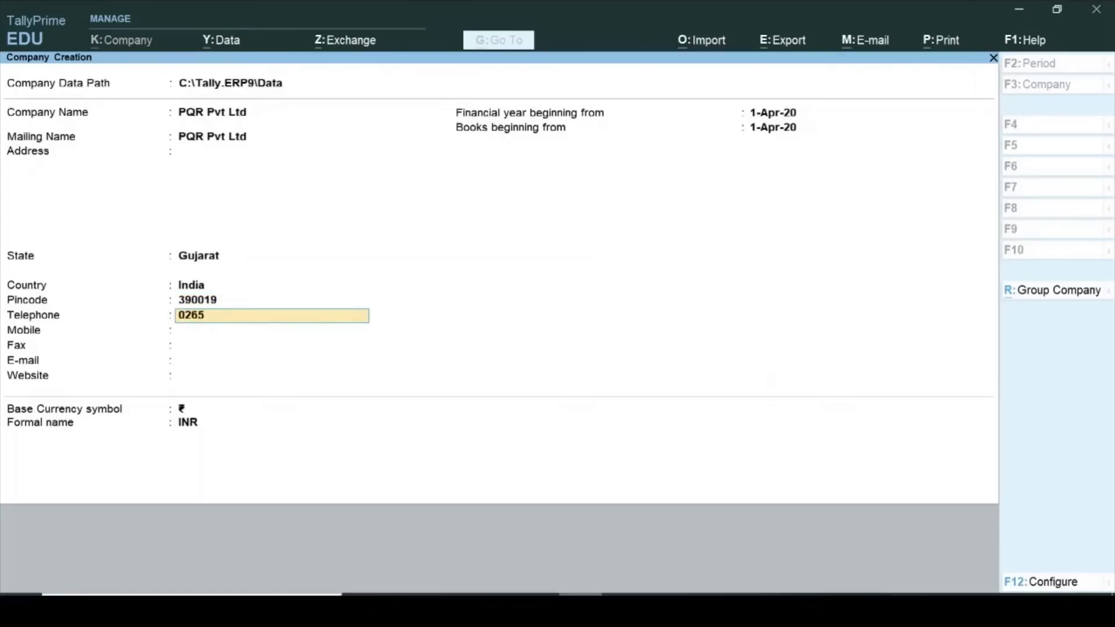
type("123456")
key("Return")
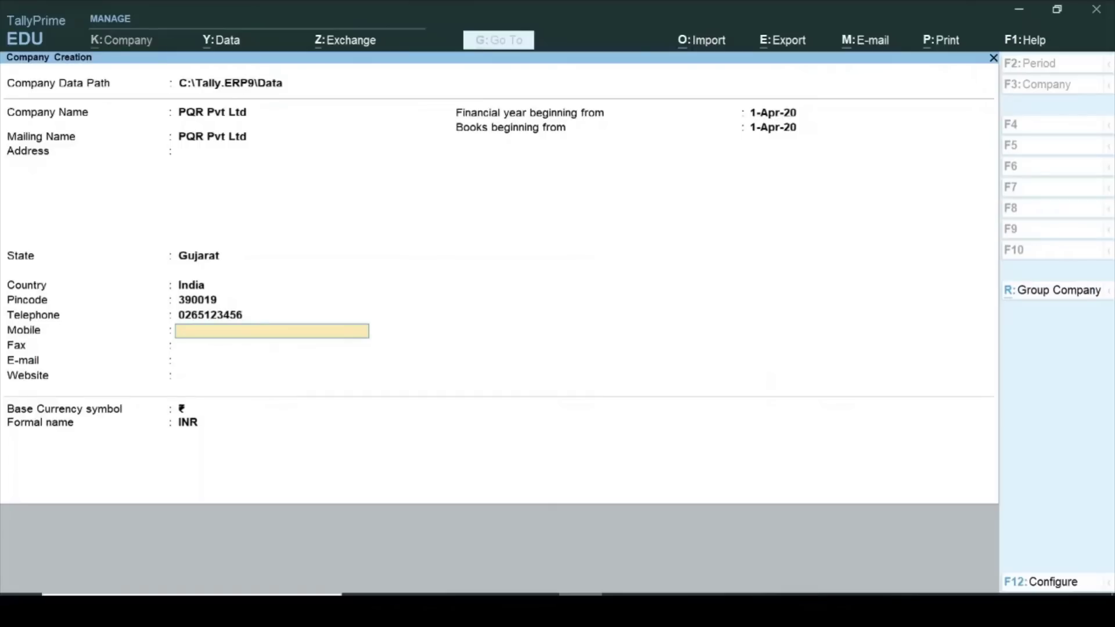
key("Return")
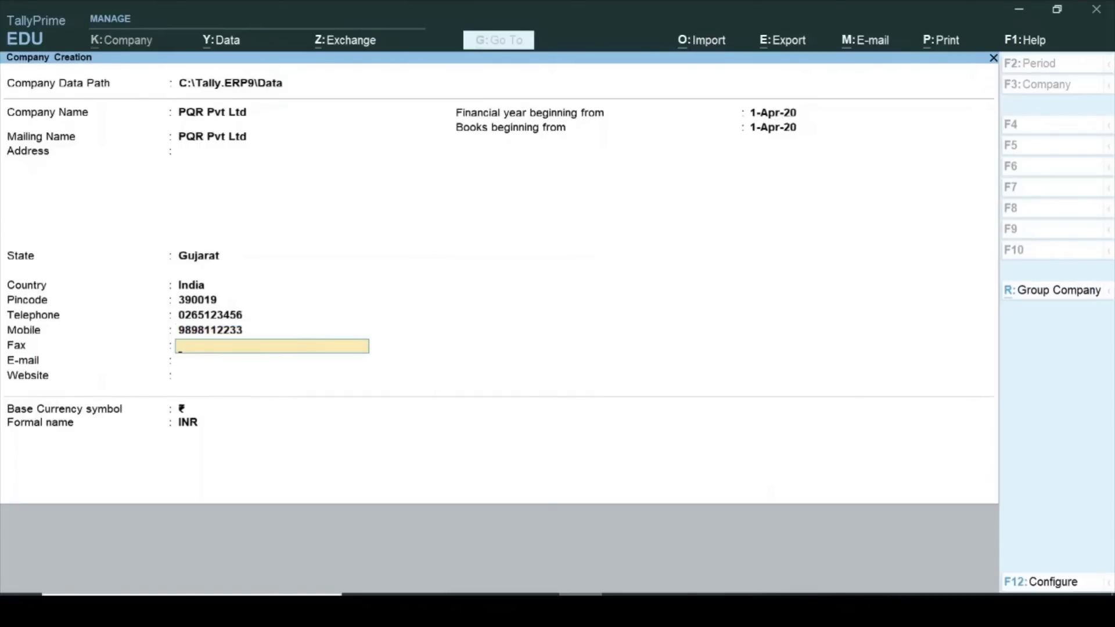
Keep books beginning 1-Apr-20 and the rupee symbol, then create PQR Pvt Ltd.
key("Return")
key("Return")
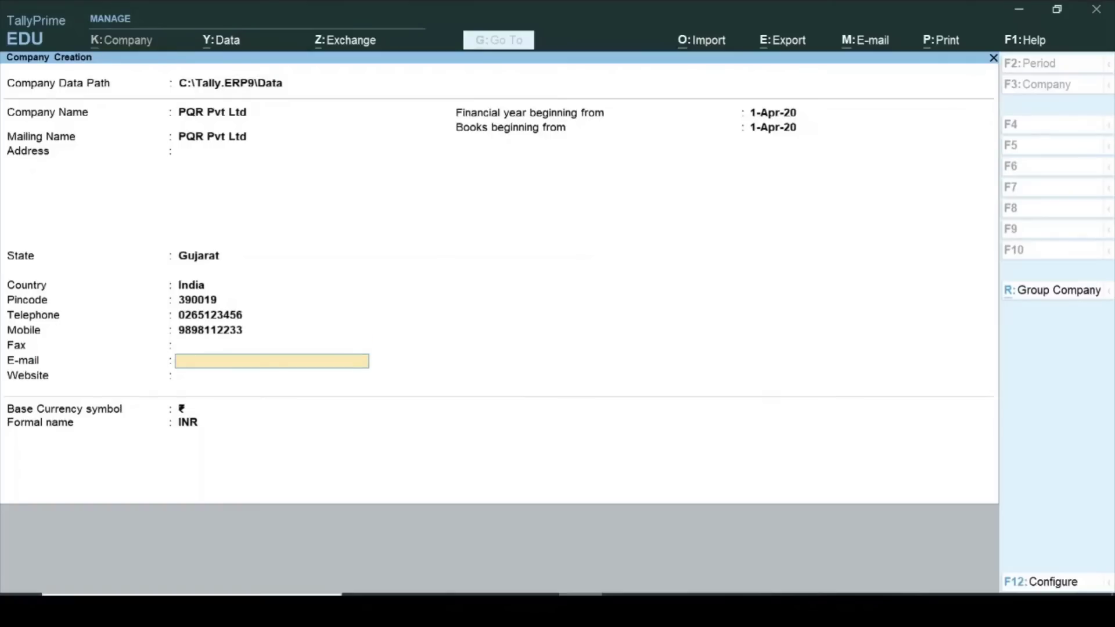
key("Return")
key("Return")
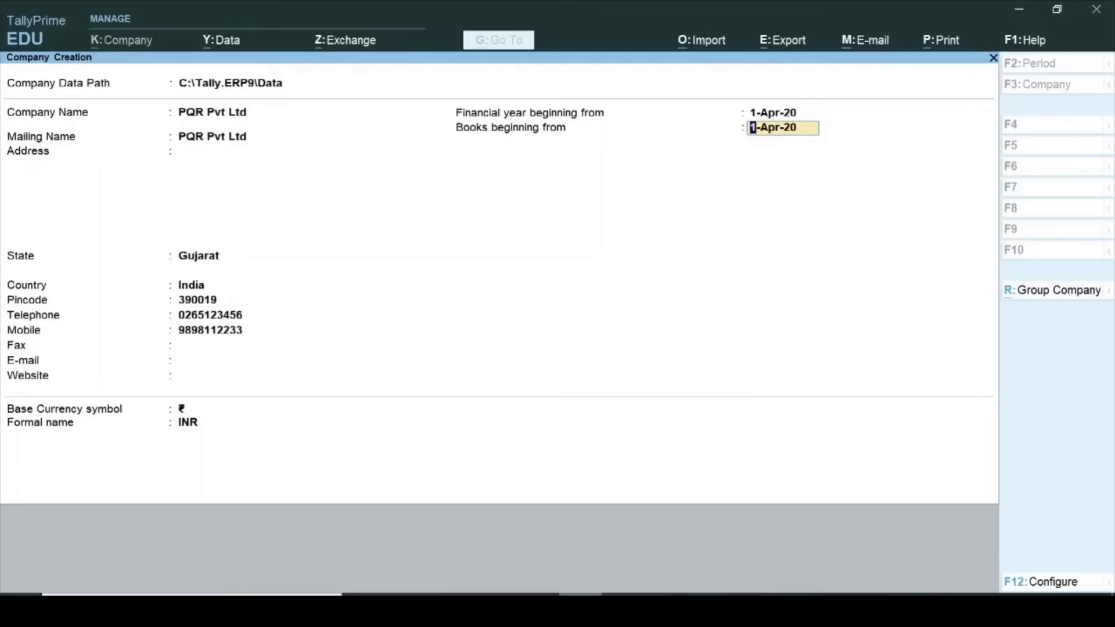
key("Return")
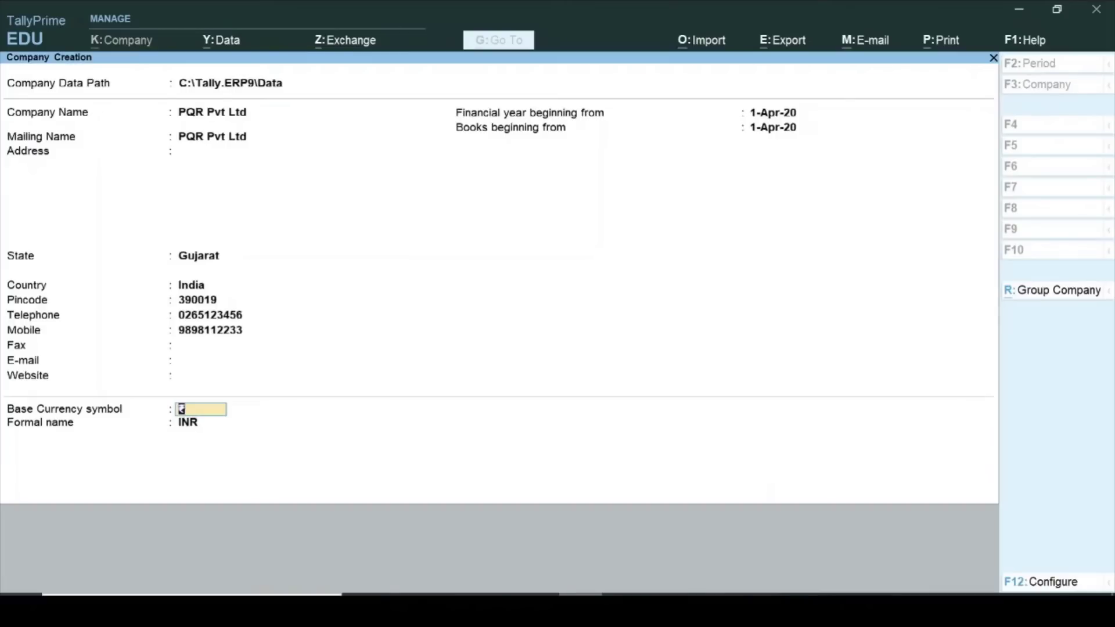
key("Return")
key("ctrl")
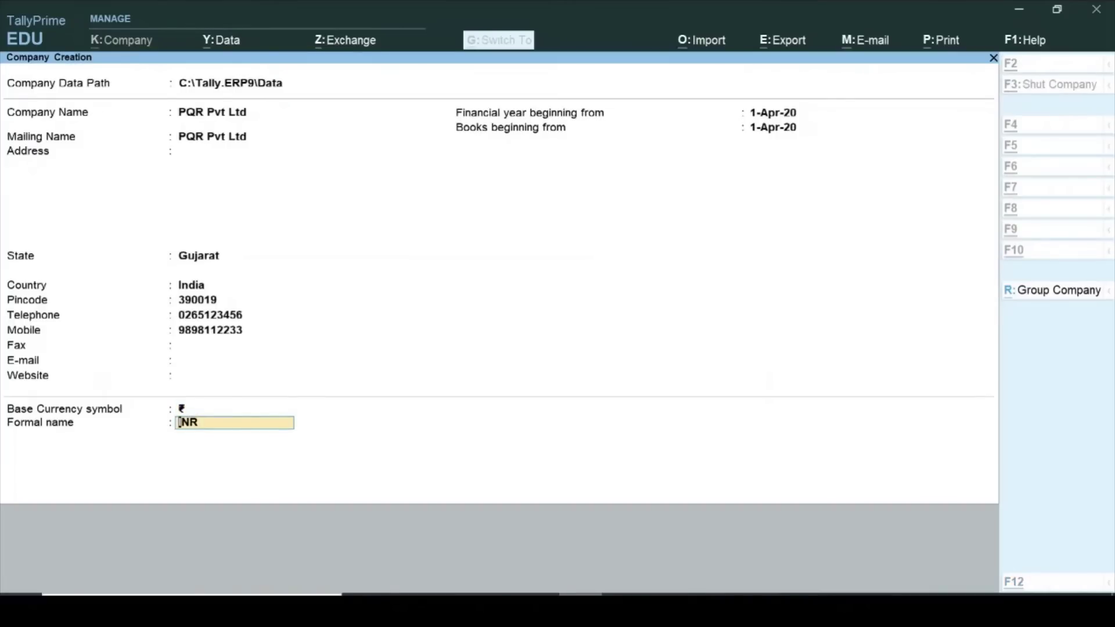
key("ctrl+a")
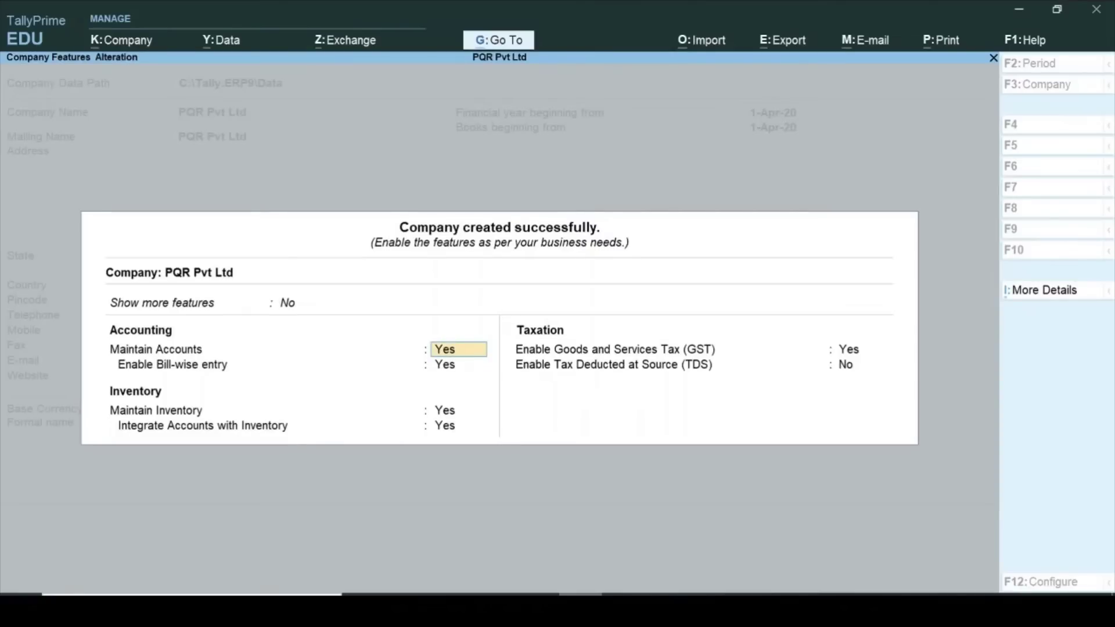
Keep Enable GST set to Yes and bring up PQR Pvt Ltd's GST Details.
key("Return")
key("Return")
key("Return")
key("Return")
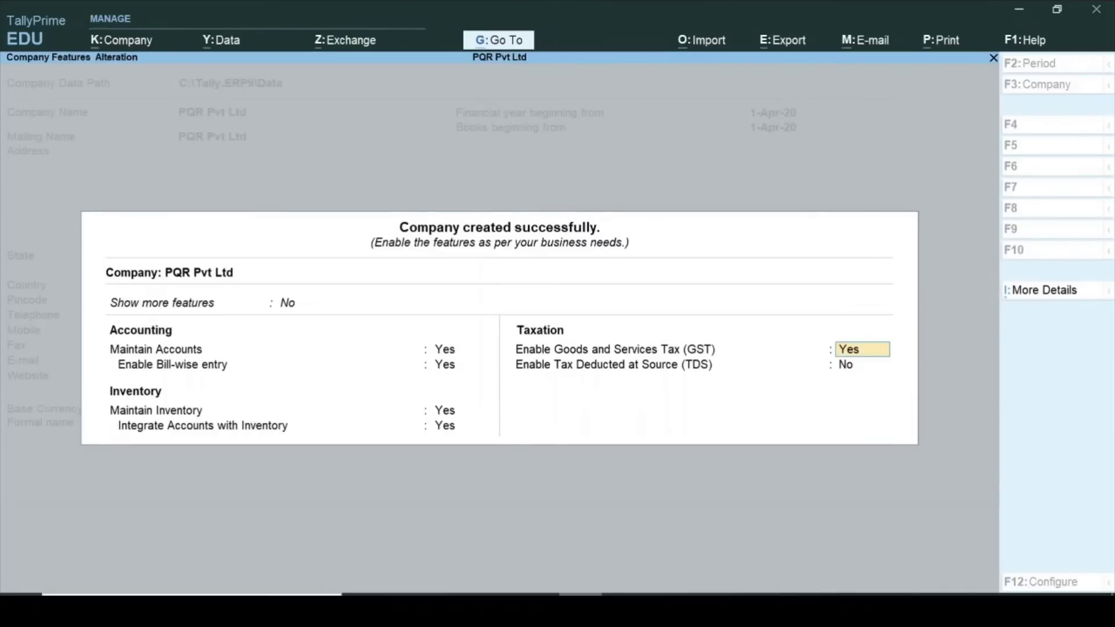
key("Return")
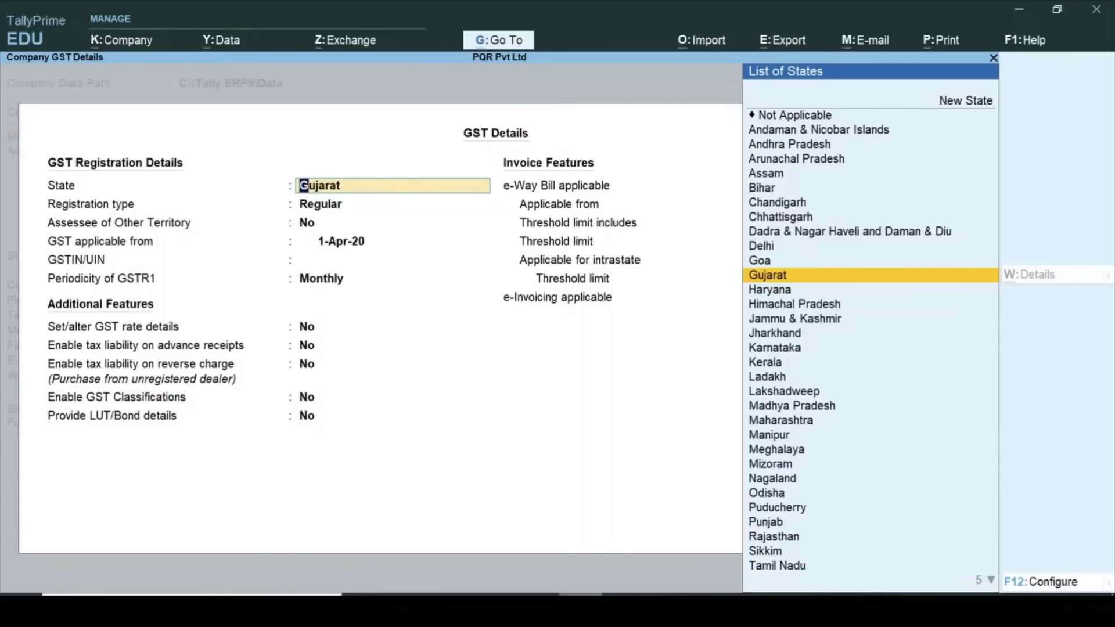
Register as a Regular Gujarat dealer with the company GSTIN and Monthly GSTR1, saving both screens.
key("Return")
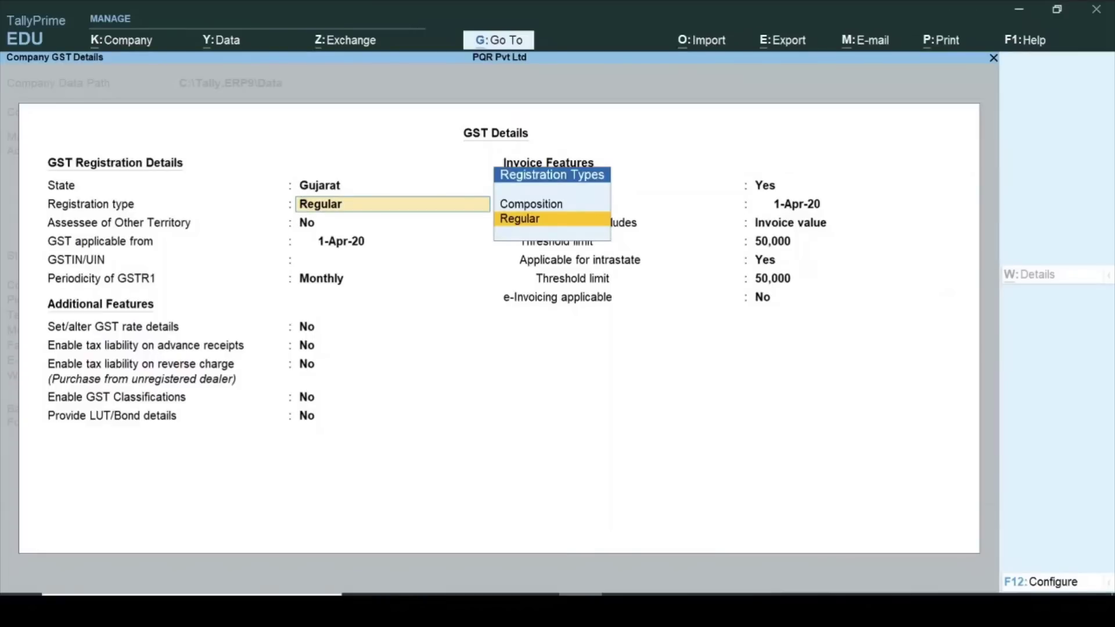
key("Return")
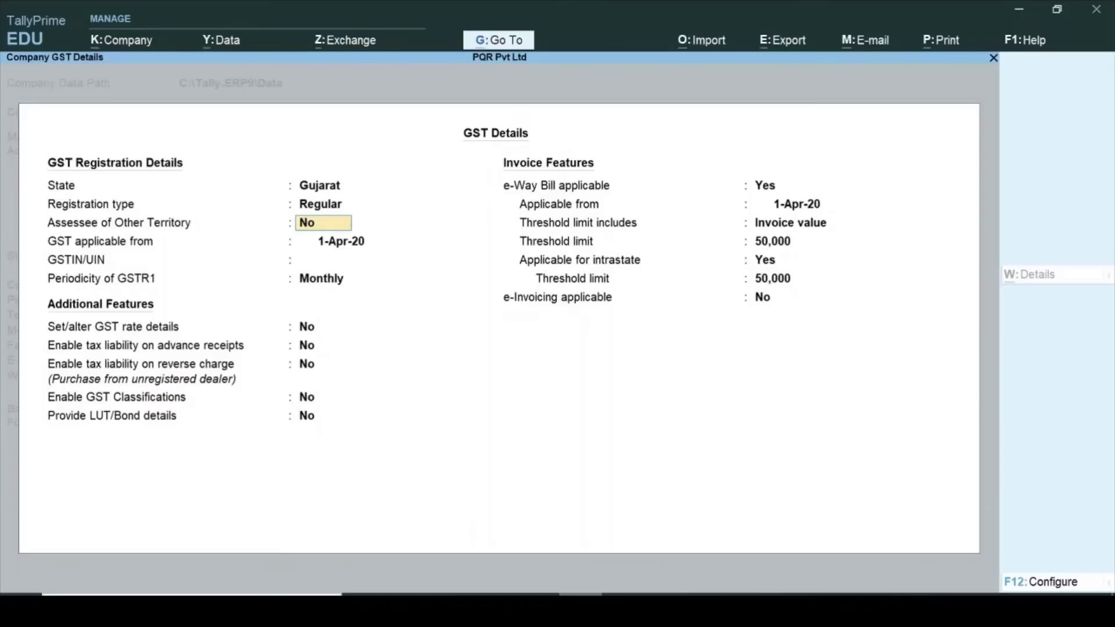
key("Return")
type("02A")
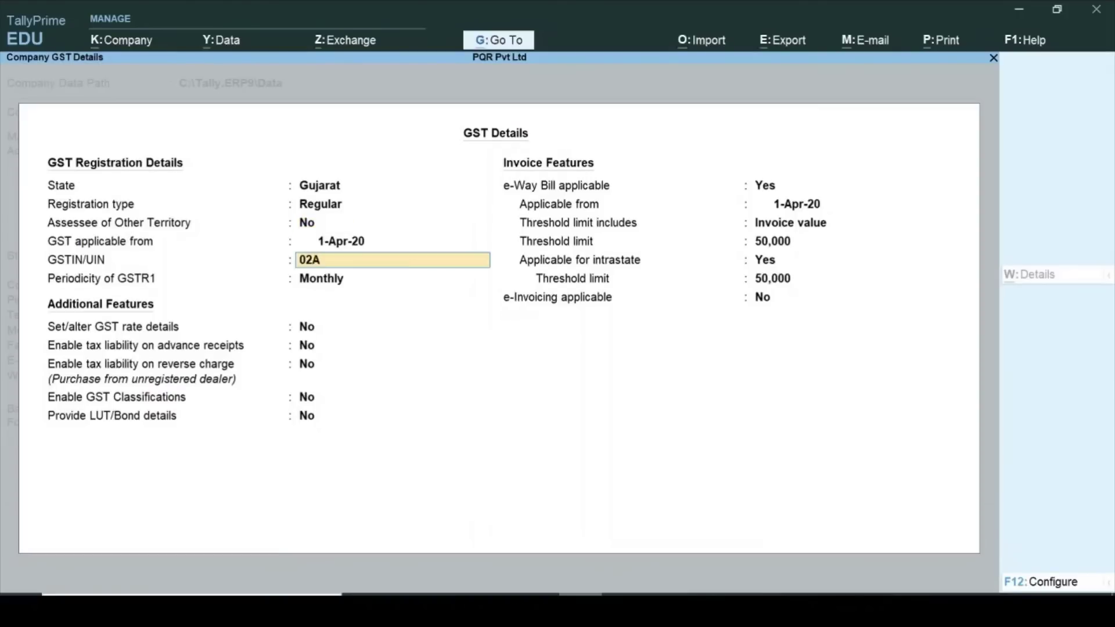
type("ARETY12365")
key("Return")
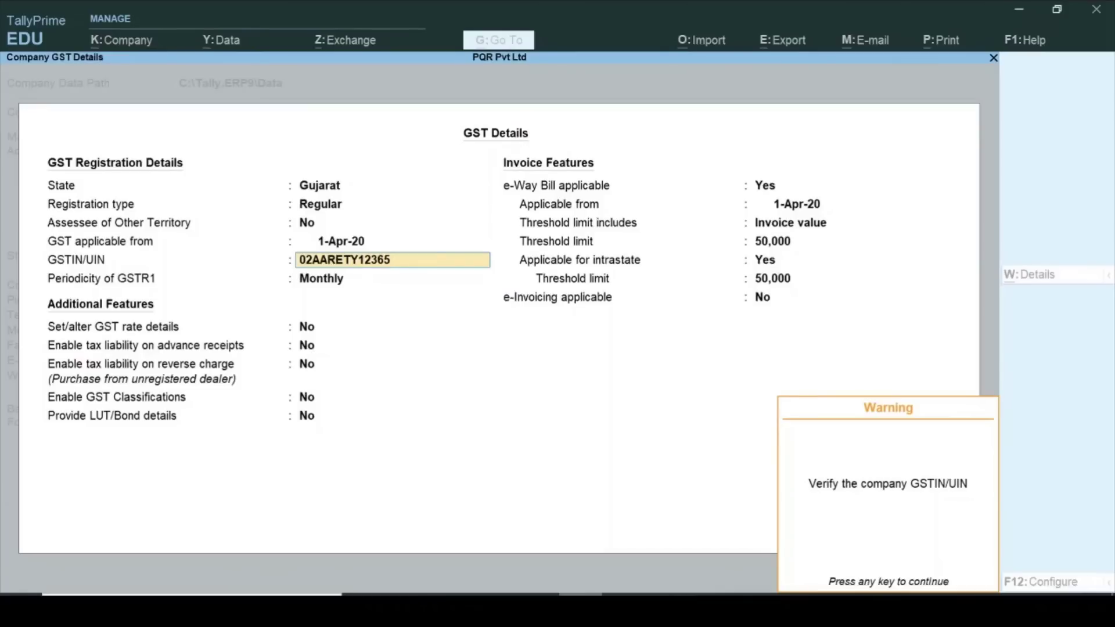
key("Return")
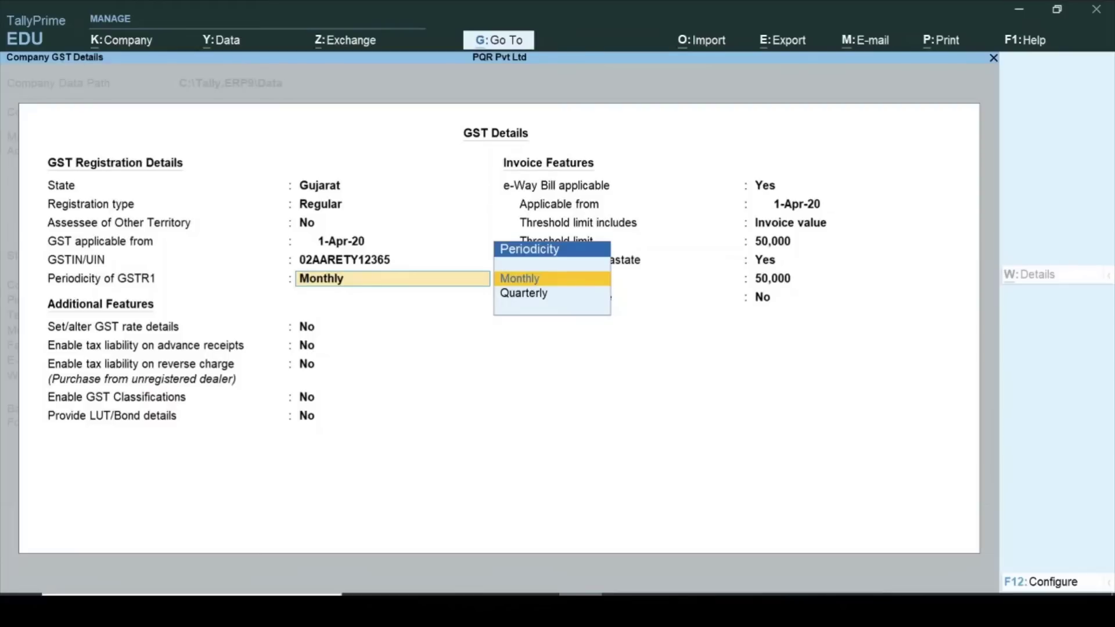
key("Return")
key("Return")
key("Return")
key("Return")
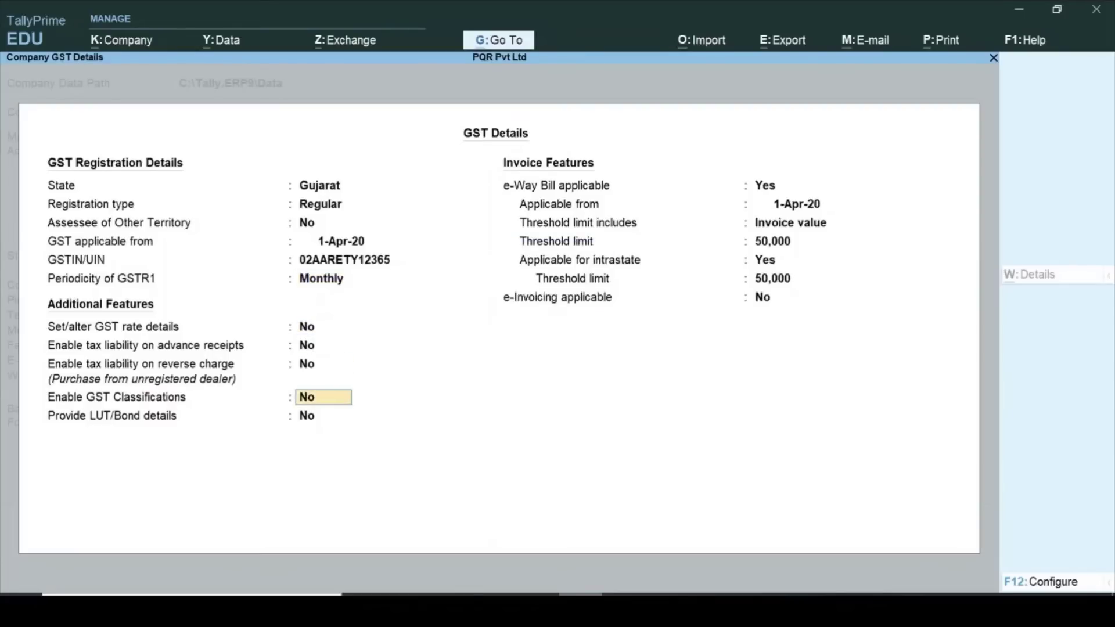
key("ctrl+a")
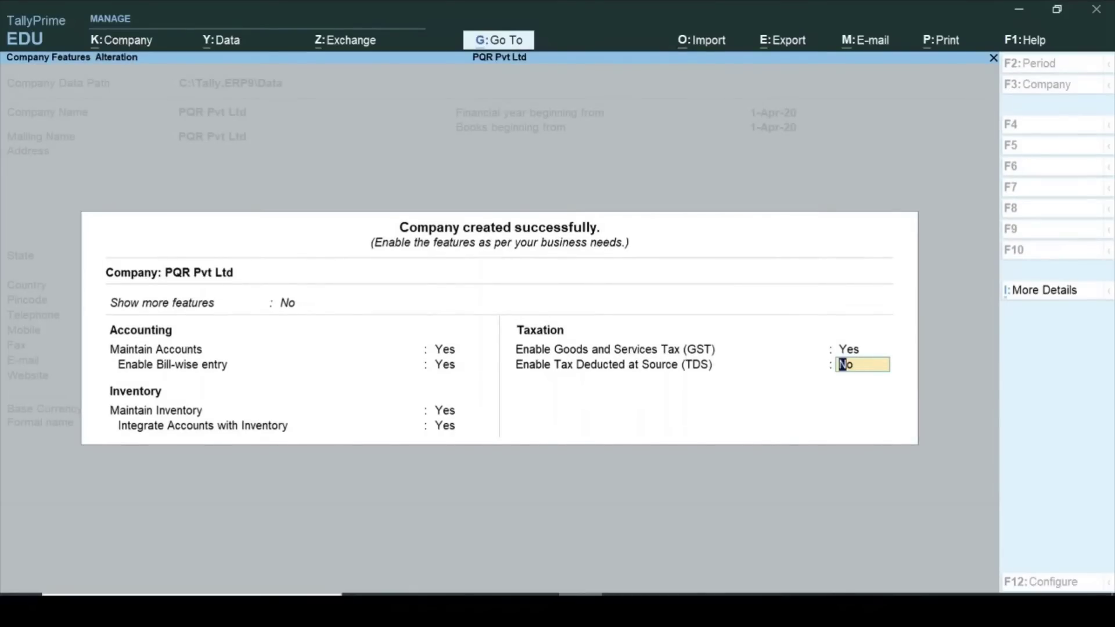
key("ctrl+a")
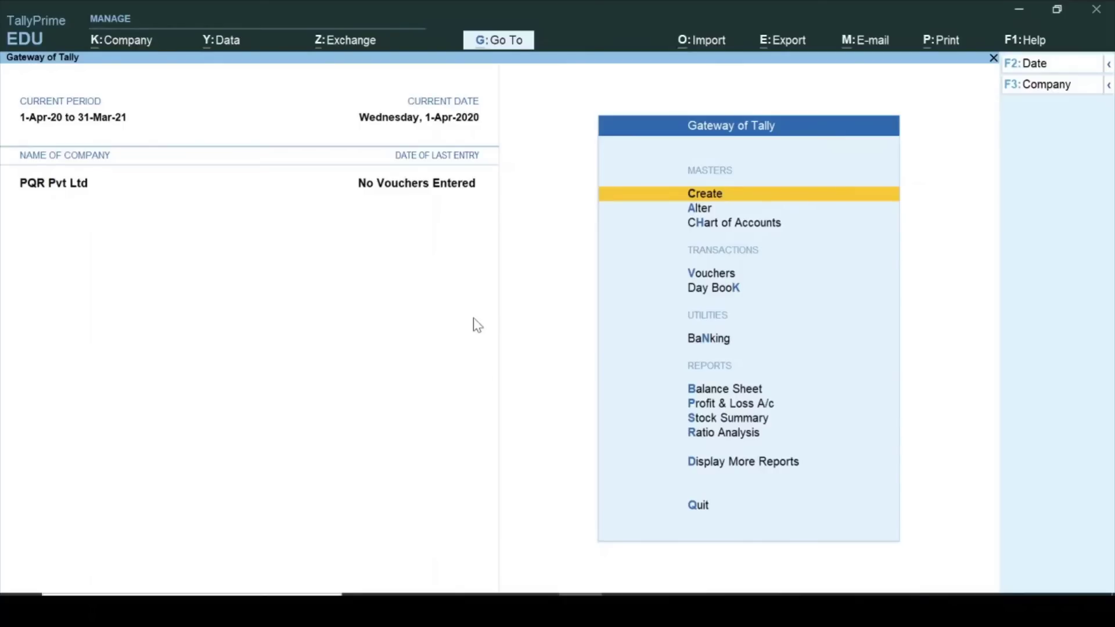
Create ledger Purchase A/c under Purchase Accounts, GST applicable, with supply type Goods.
key("Return")
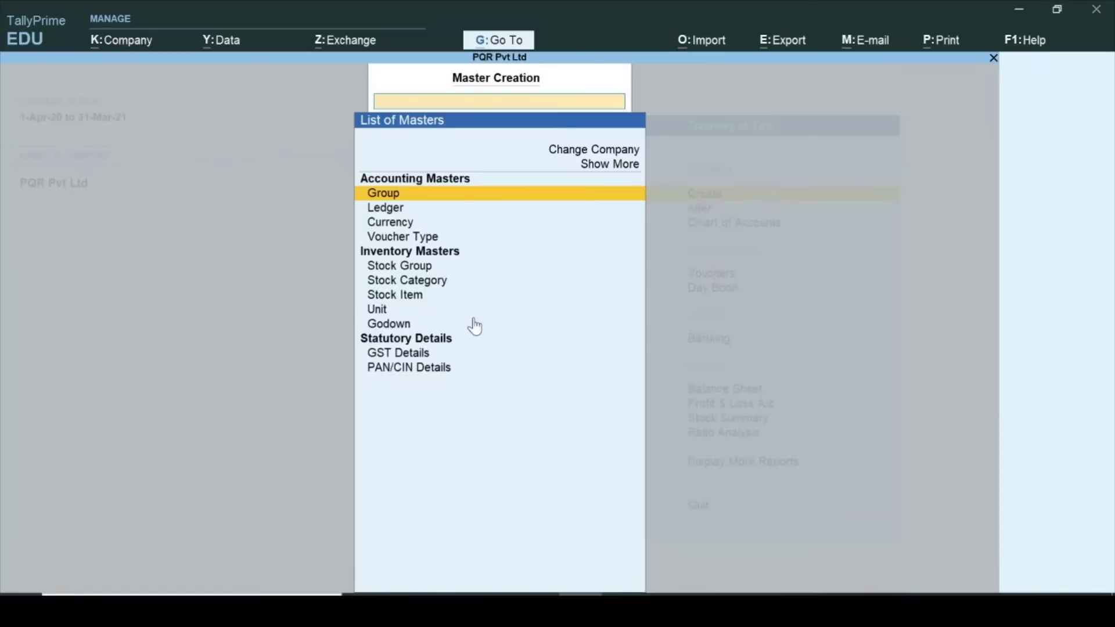
key("Down")
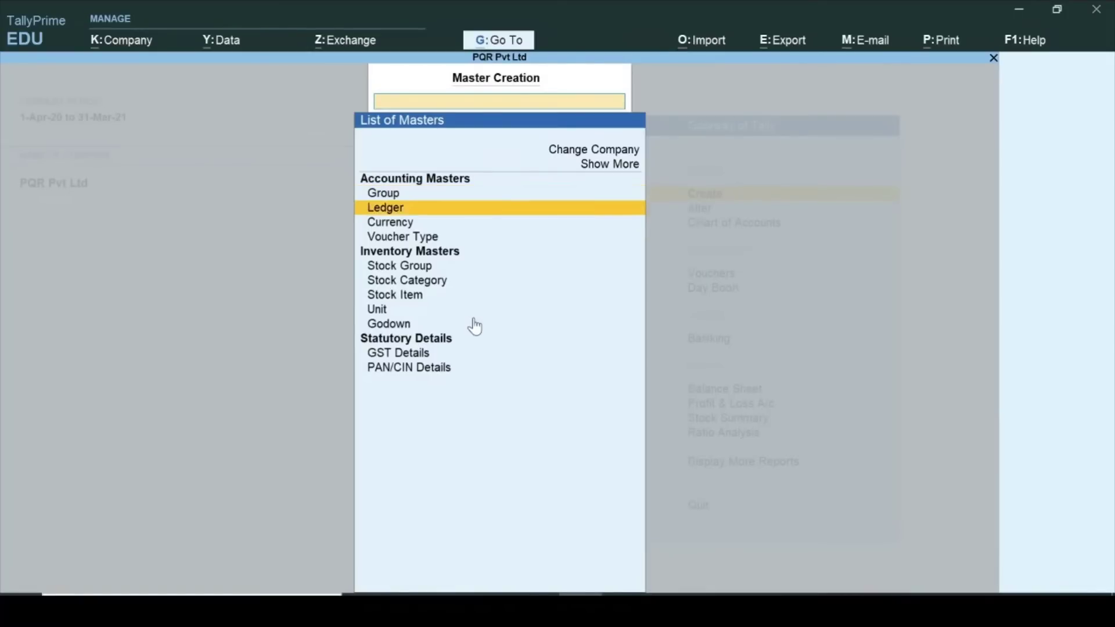
key("Return")
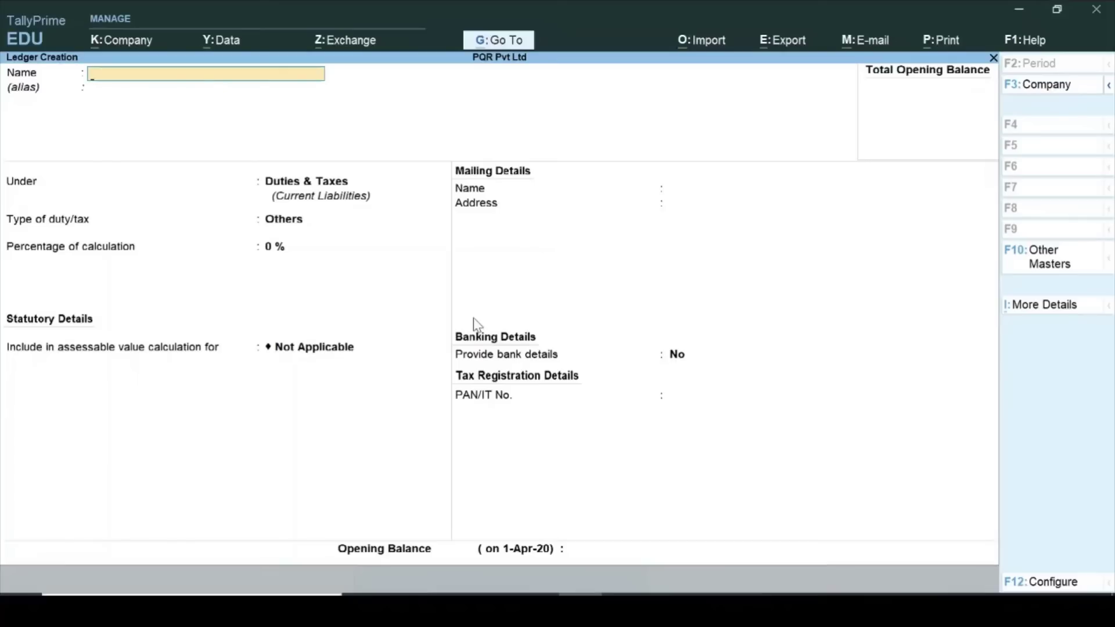
type("Purchase A/c")
key("Return")
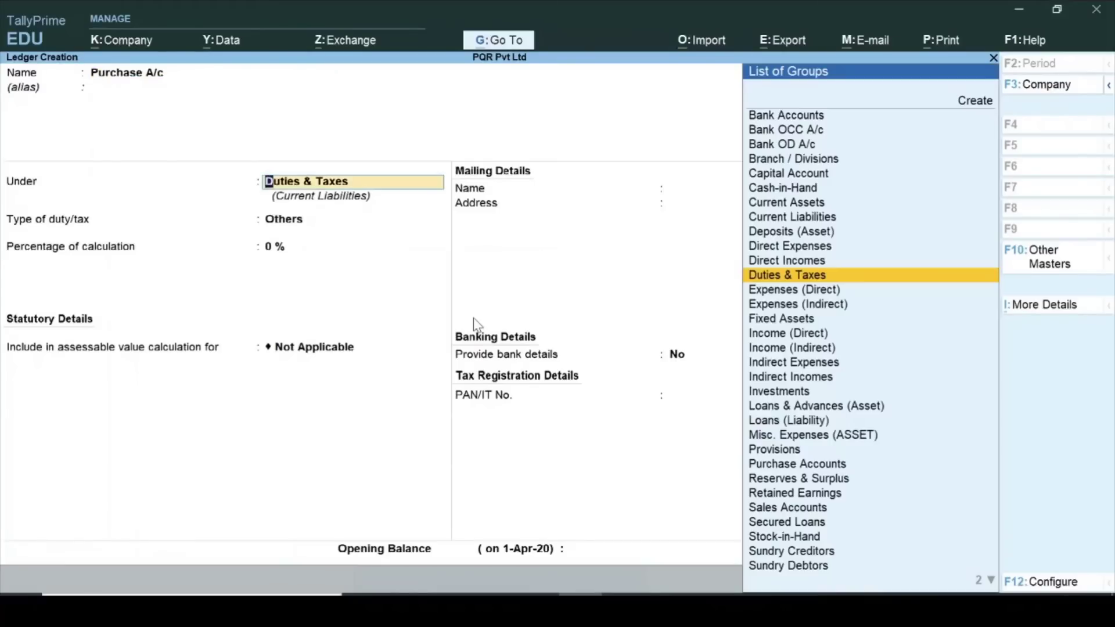
type("Pu")
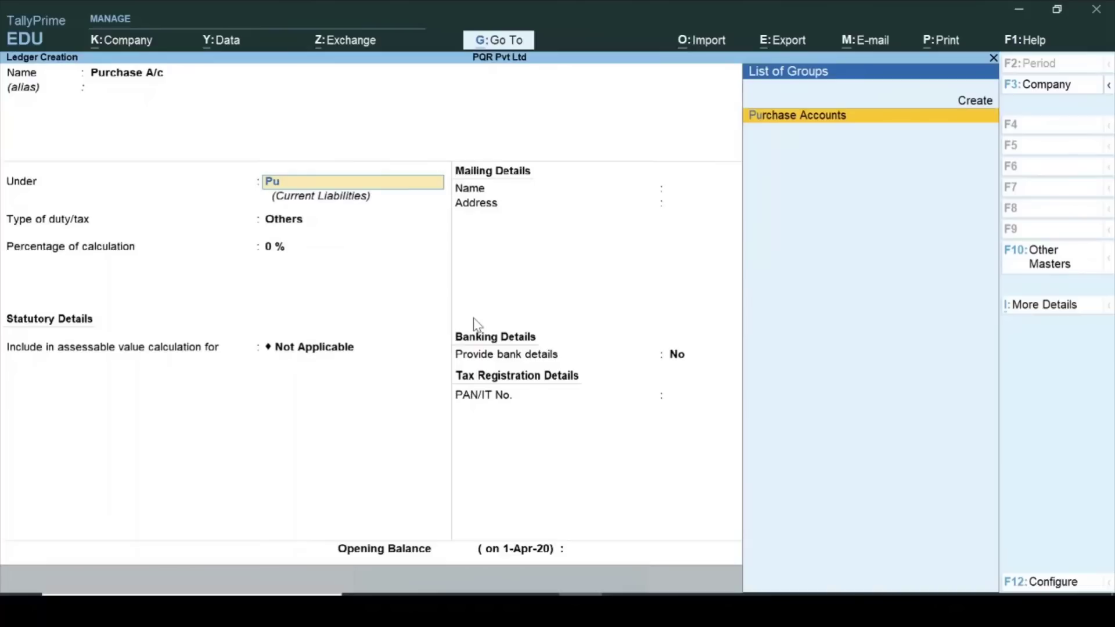
key("Return")
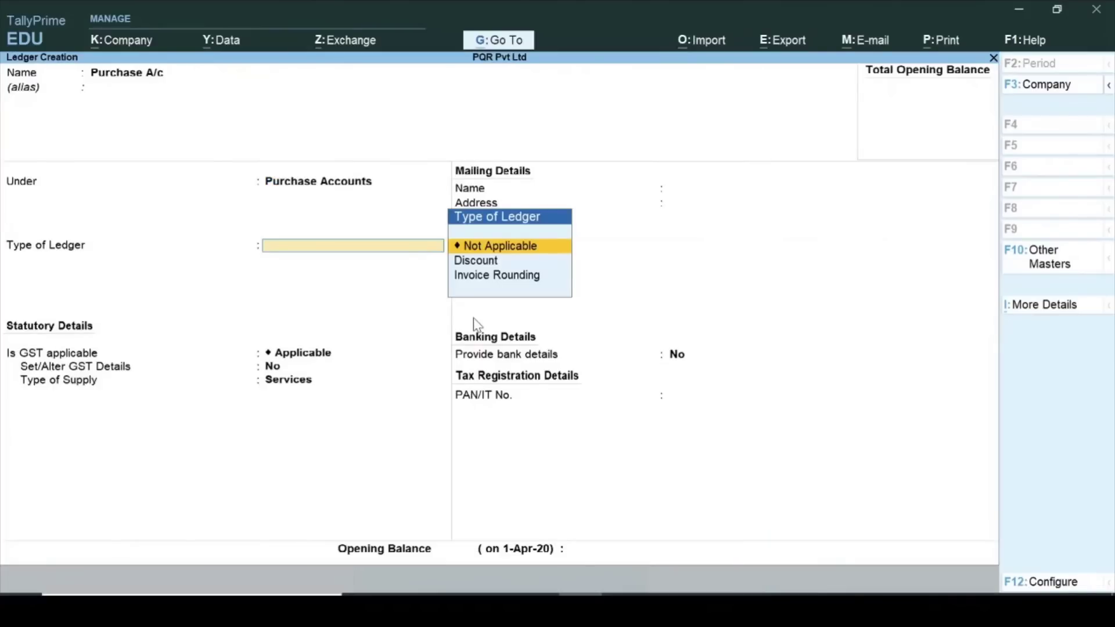
key("Return")
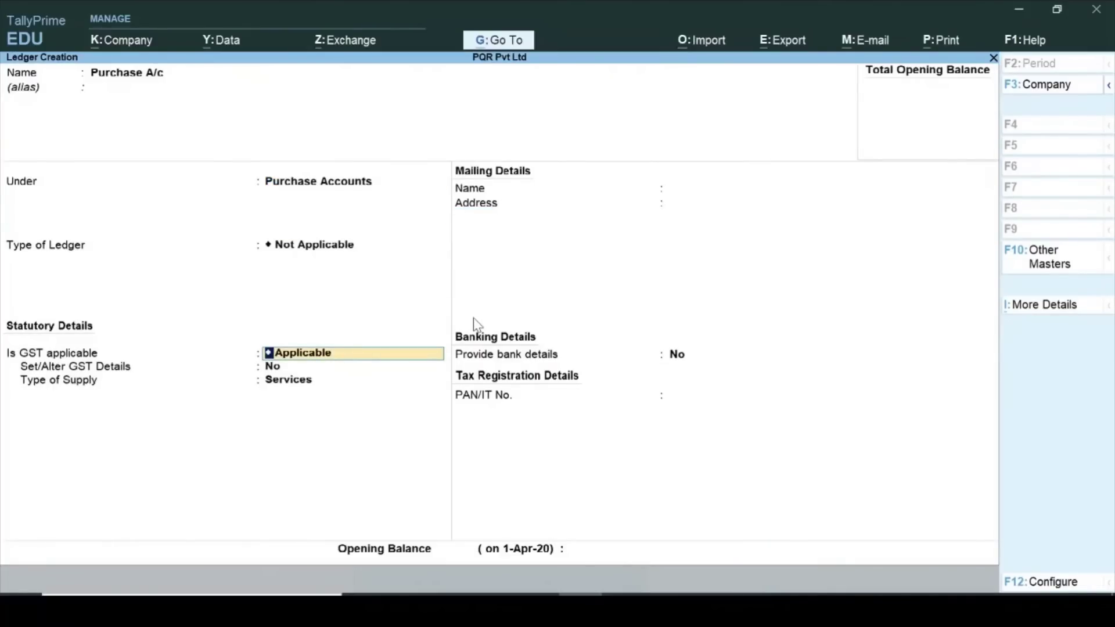
key("Return")
key("Return")
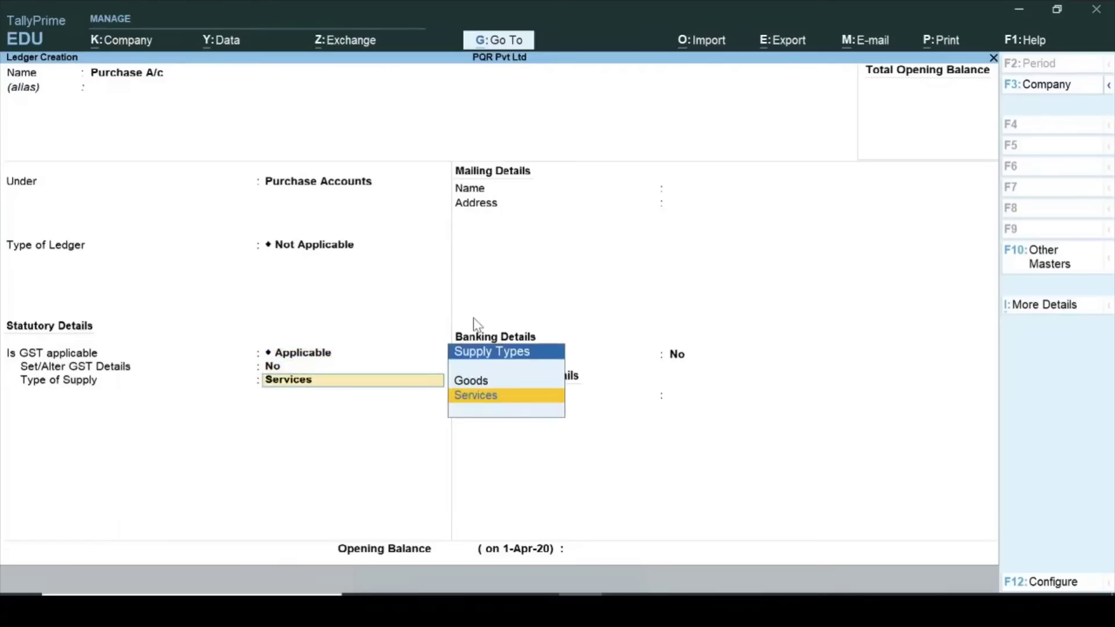
key("Up")
key("Return")
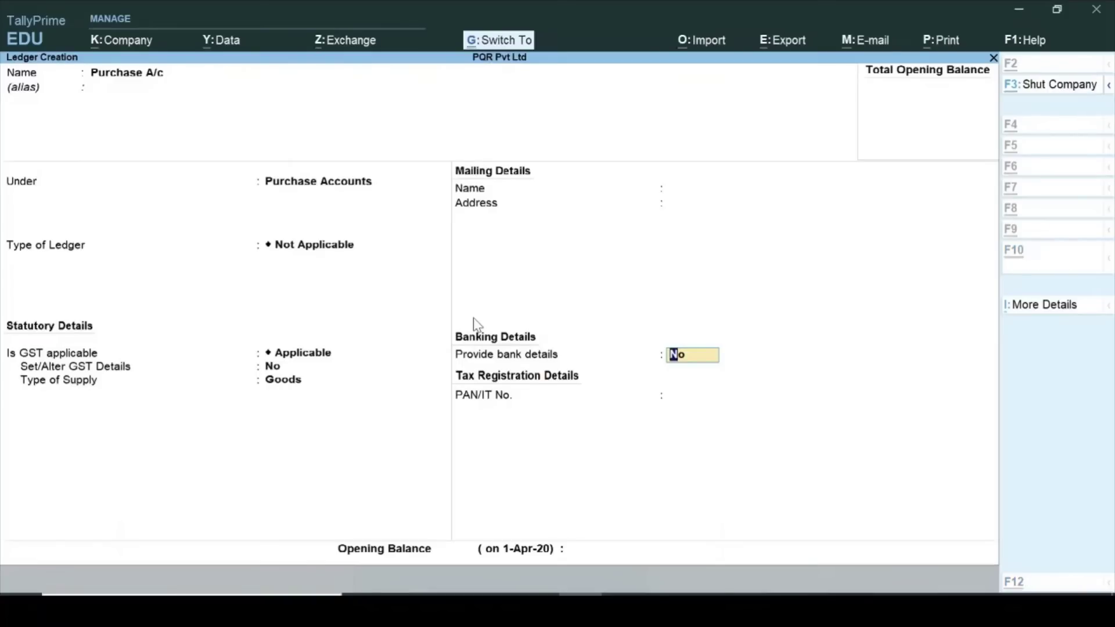
key("ctrl+a")
Name the new ledger Atul A/c and place it under Sundry Creditors.
type("Atu")
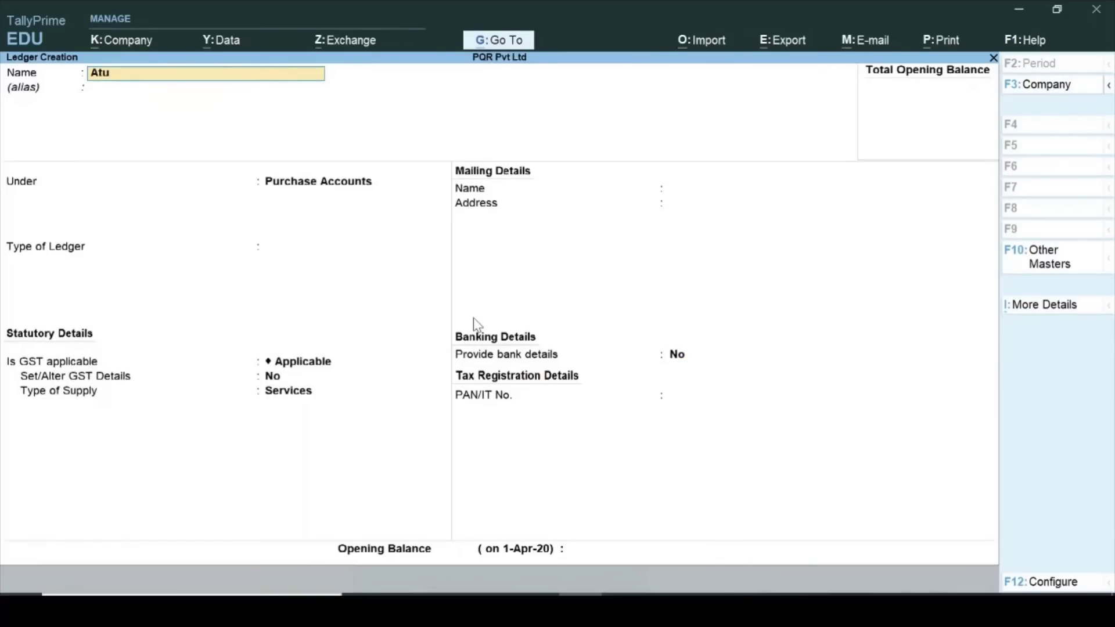
type("l A/c")
key("Return")
key("Return")
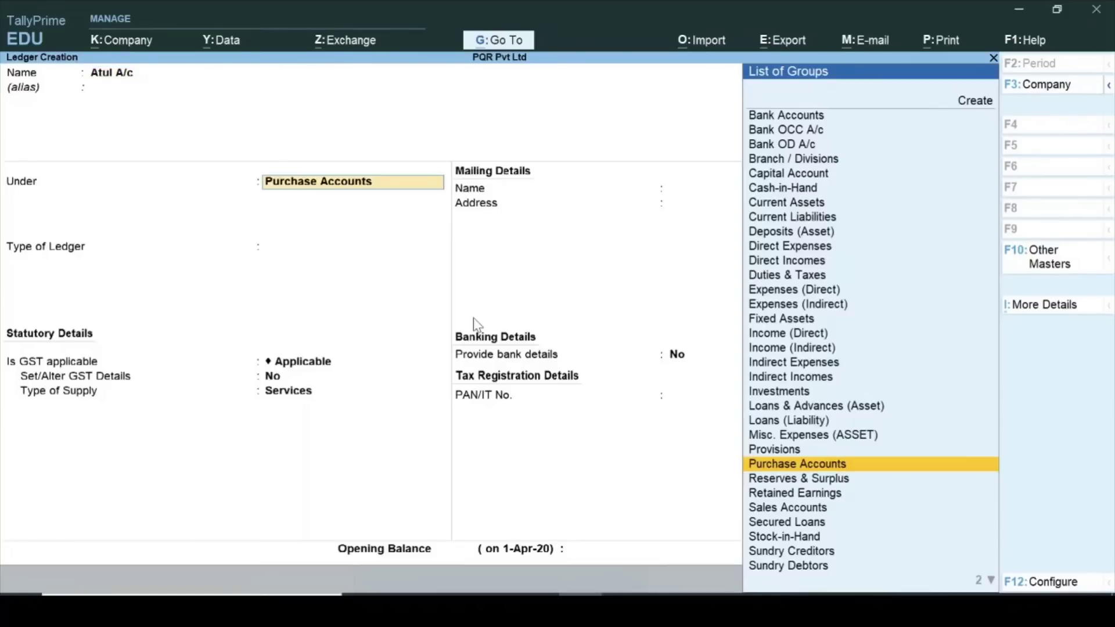
type("Su")
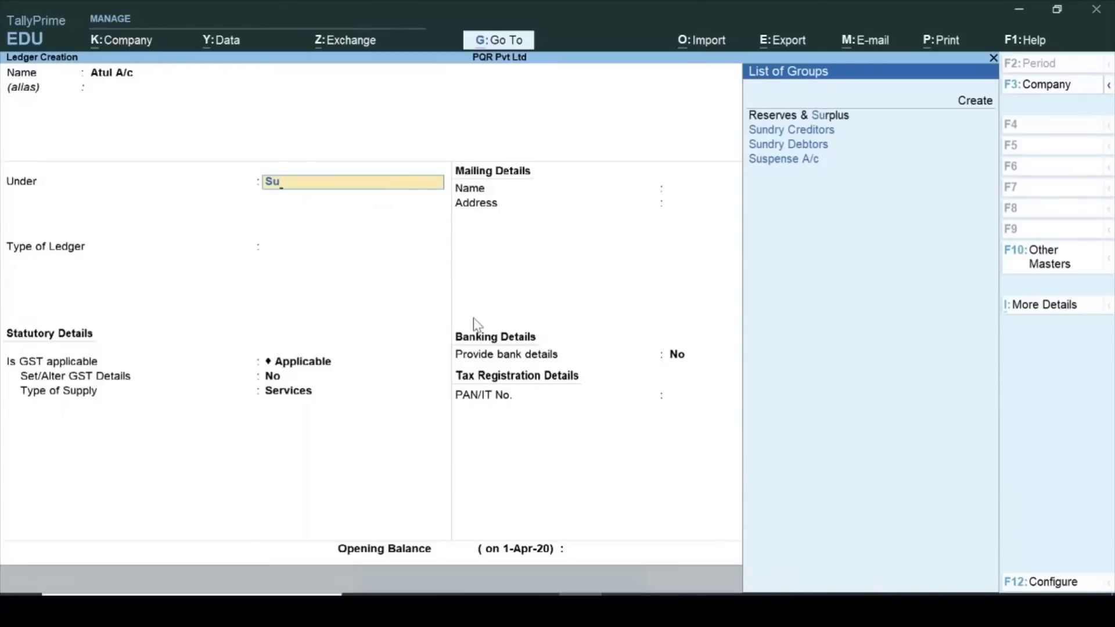
key("Down")
key("Return")
key("Return")
key("Return")
key("Return")
key("Return")
key("Return")
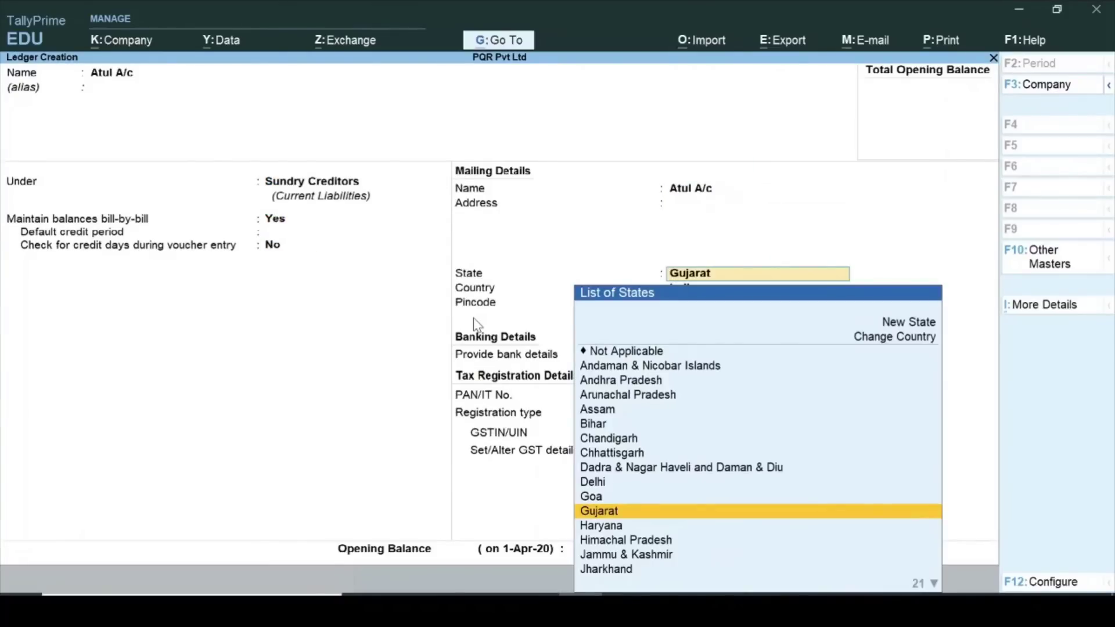
Give Atul A/c state Gujarat, Regular registration and the supplier's GSTIN, then save it.
key("Return")
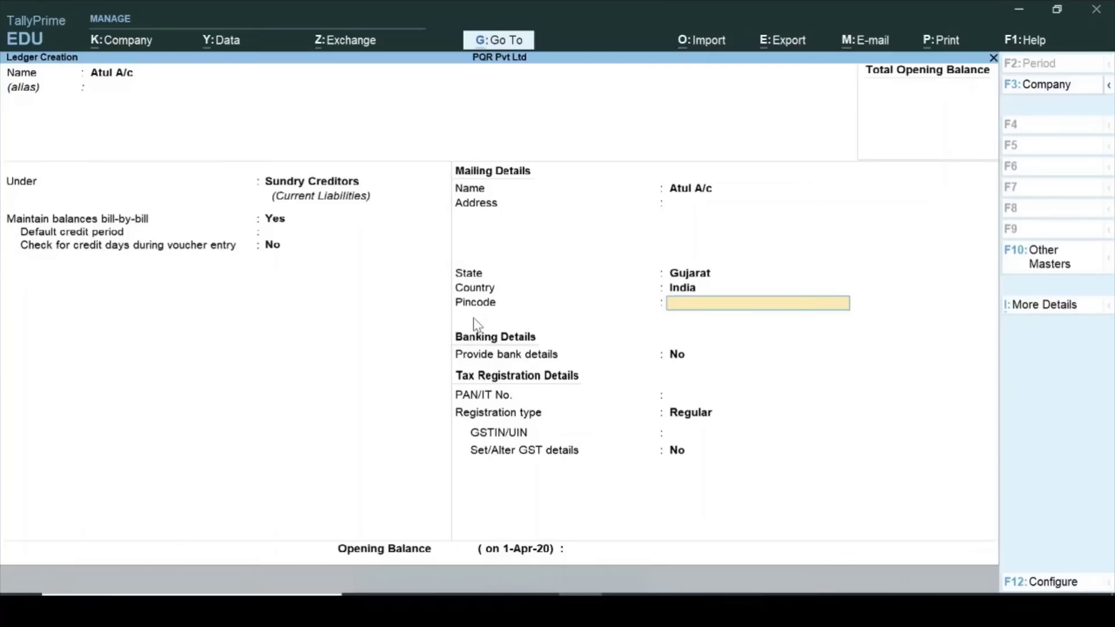
key("Return")
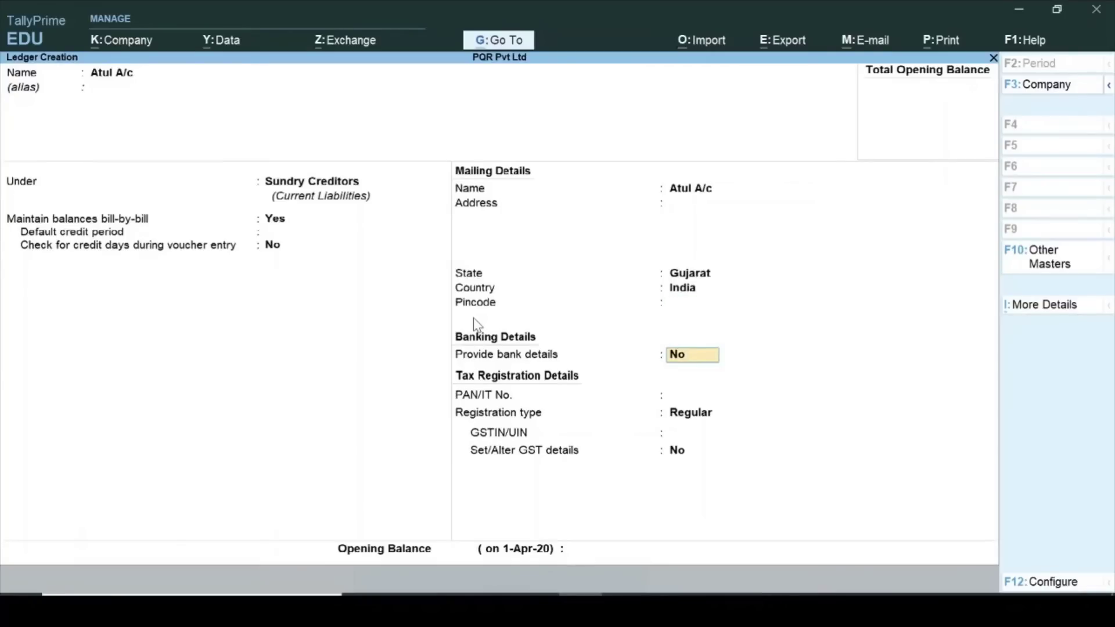
key("Return")
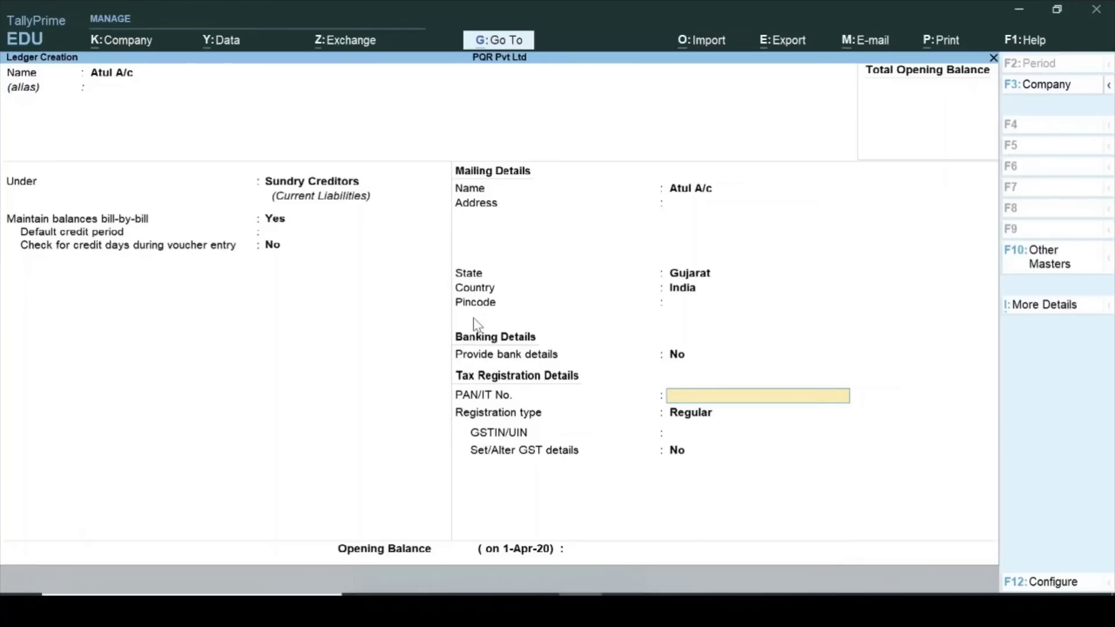
key("Return")
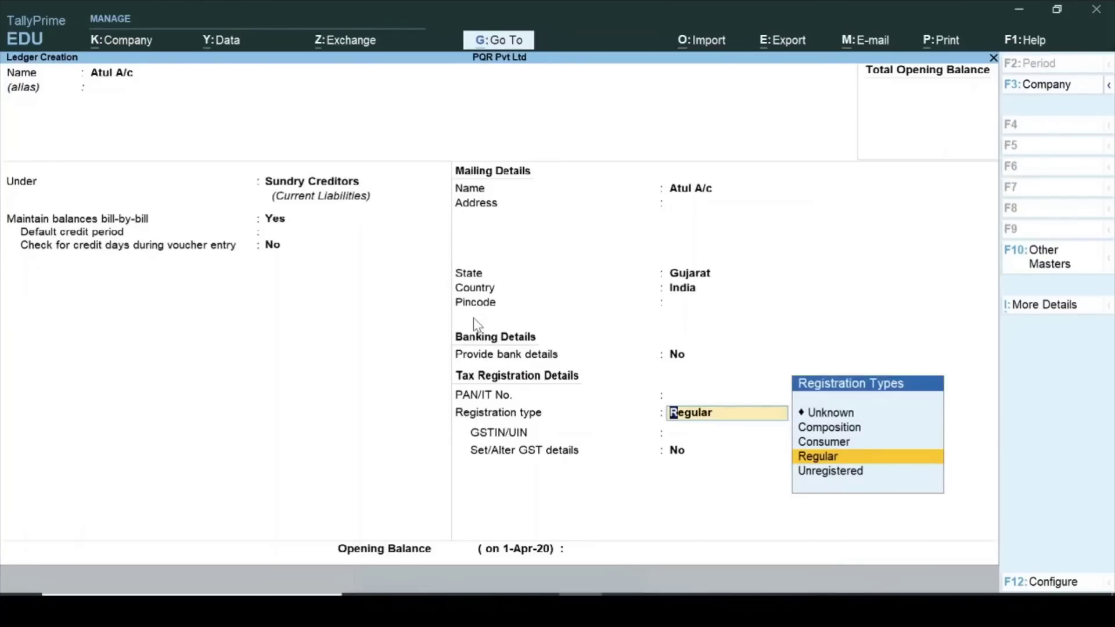
key("Return")
type("22AATYRYRZA")
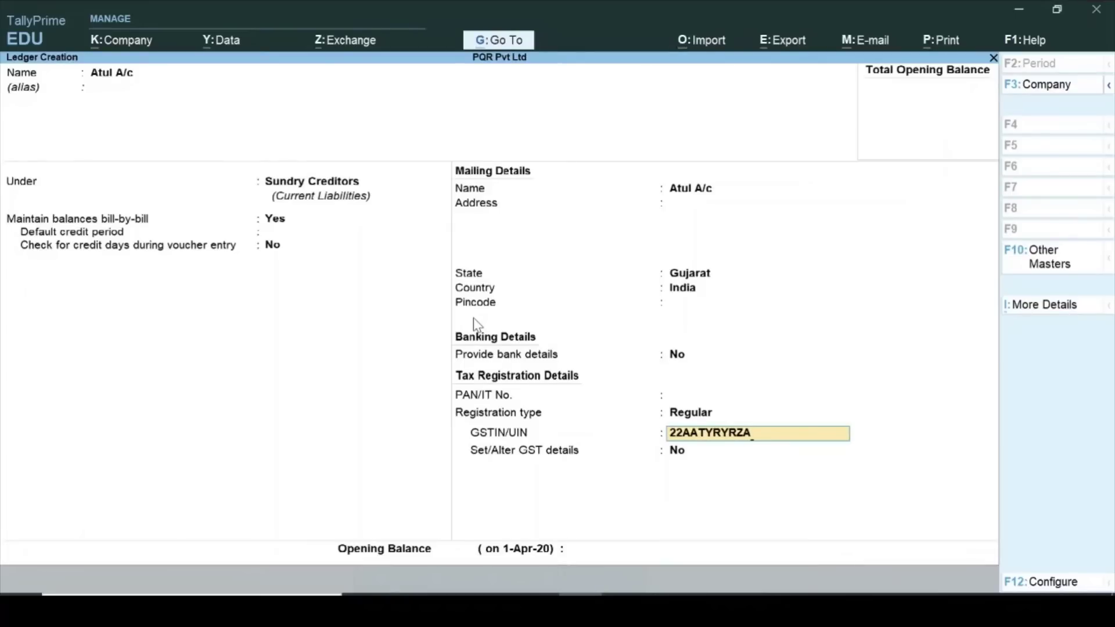
key("Return")
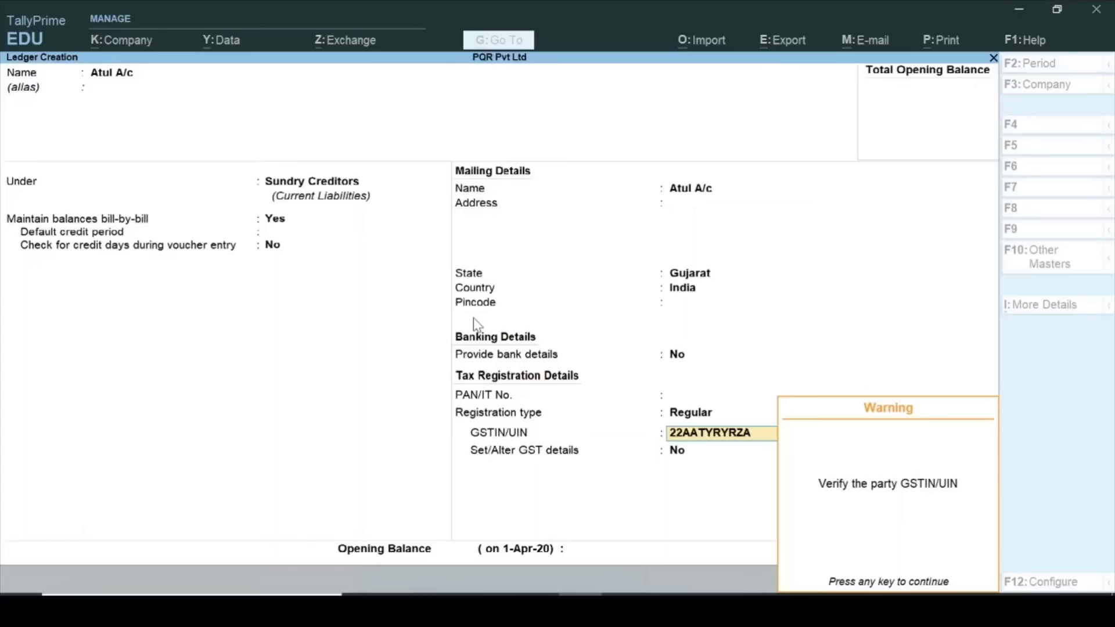
key("Return")
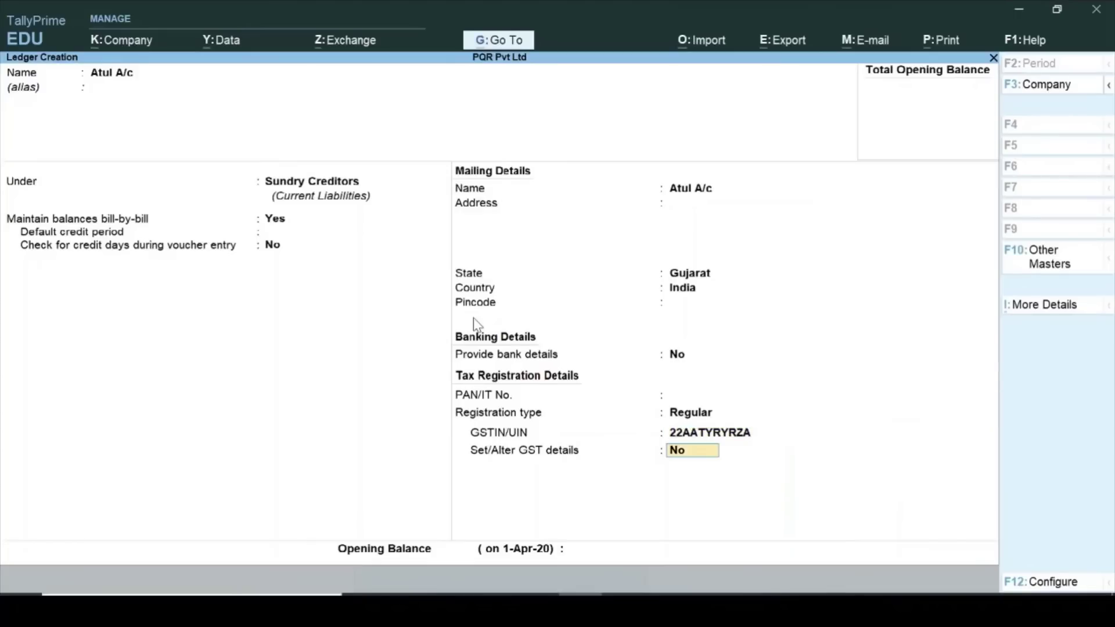
key("ctrl+a")
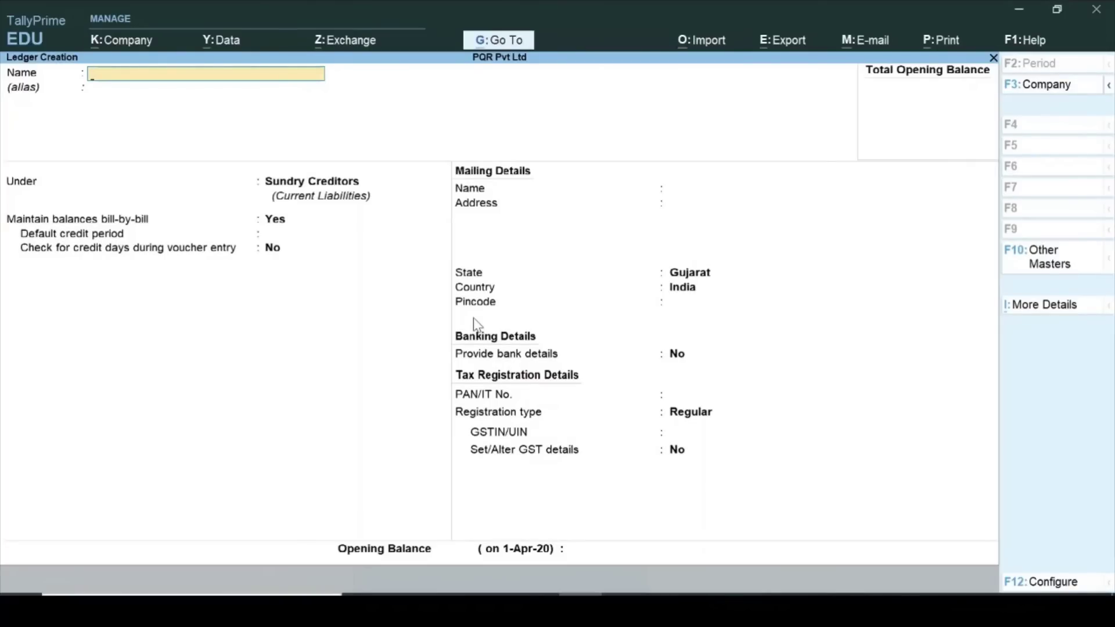
Start a new ledger named CGST under Duties & Taxes.
key("Escape")
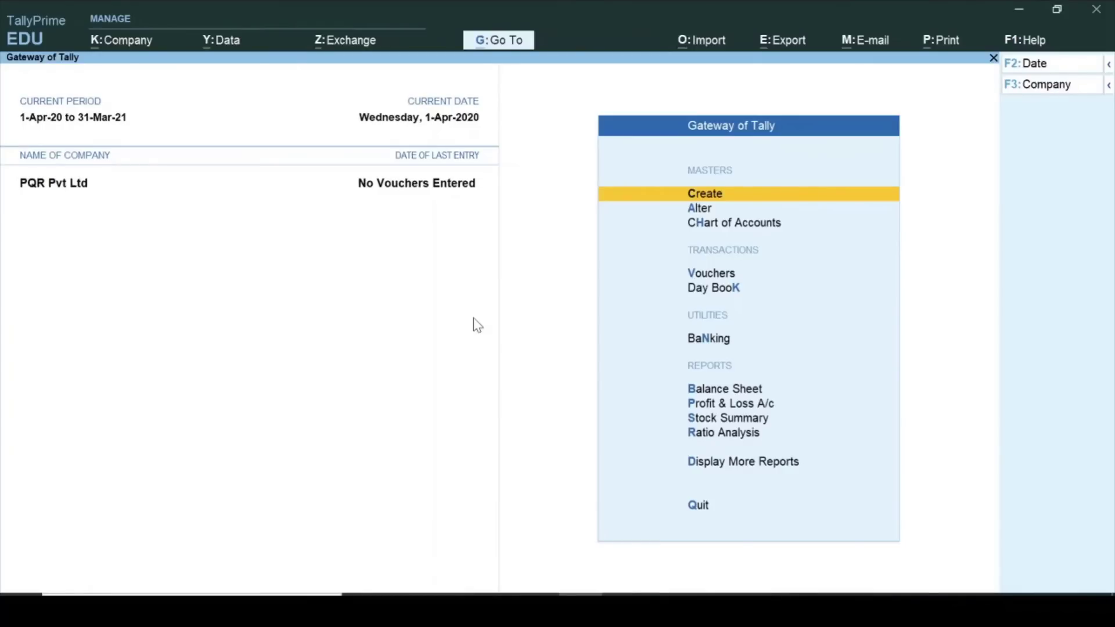
key("Return")
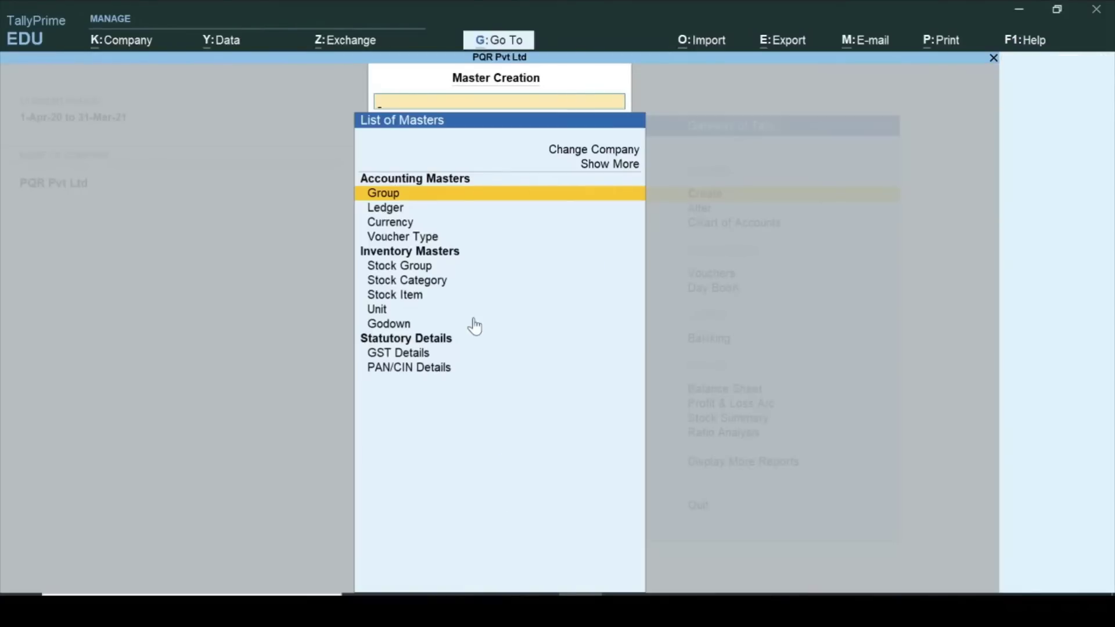
key("Down")
key("Return")
type("CGST")
key("Return")
key("Return")
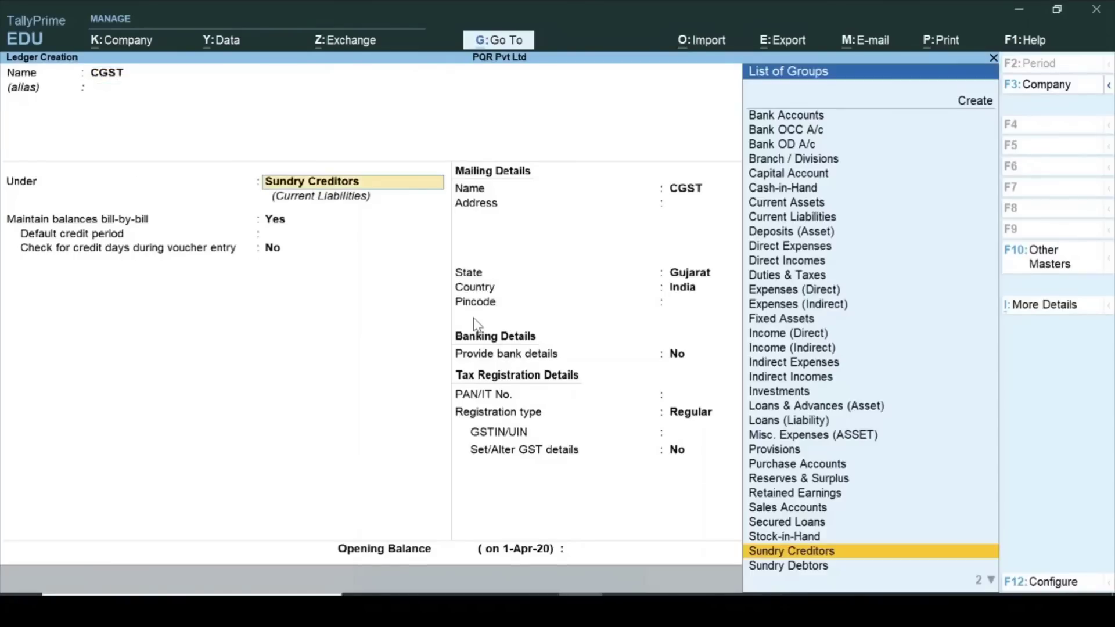
type("Du")
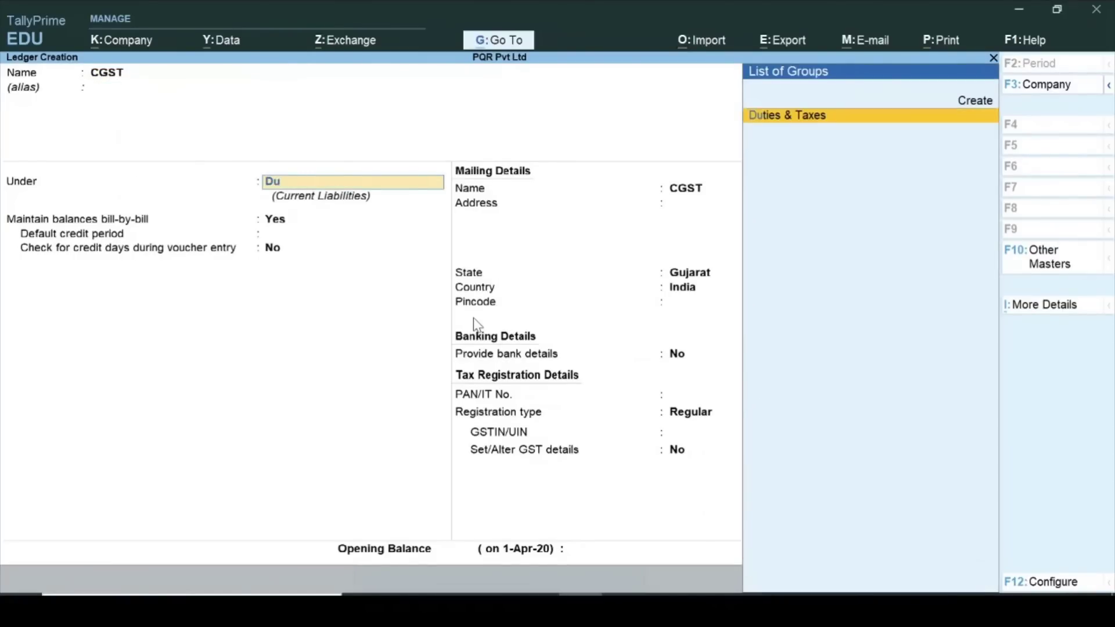
type("t")
key("Return")
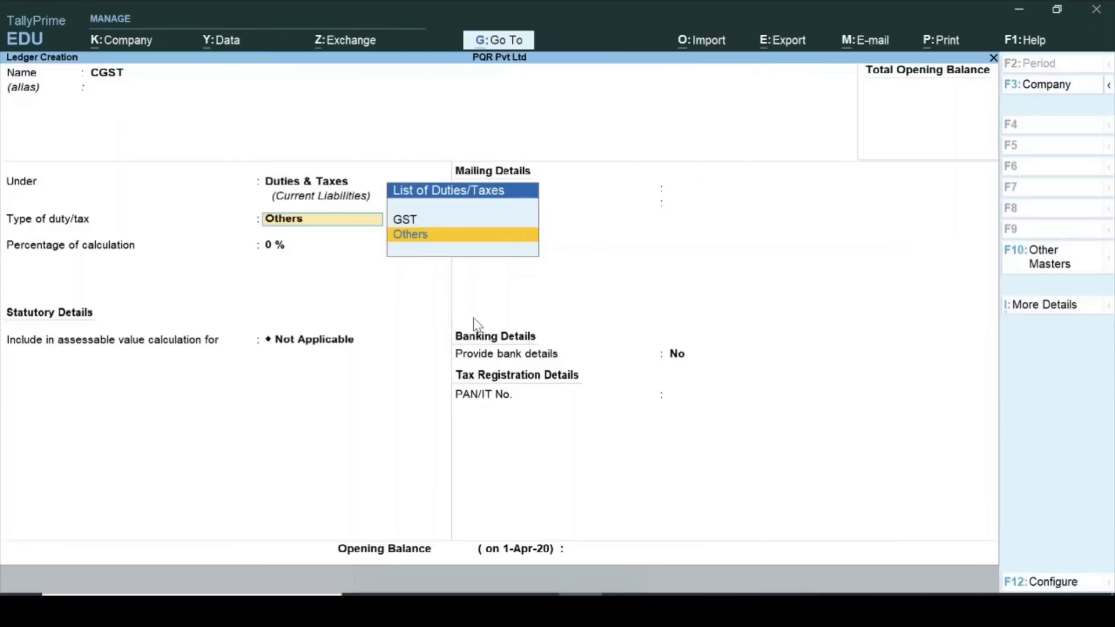
Make CGST a GST Central Tax duty at 0% with rounding Not Applicable and save.
key("Up")
key("Return")
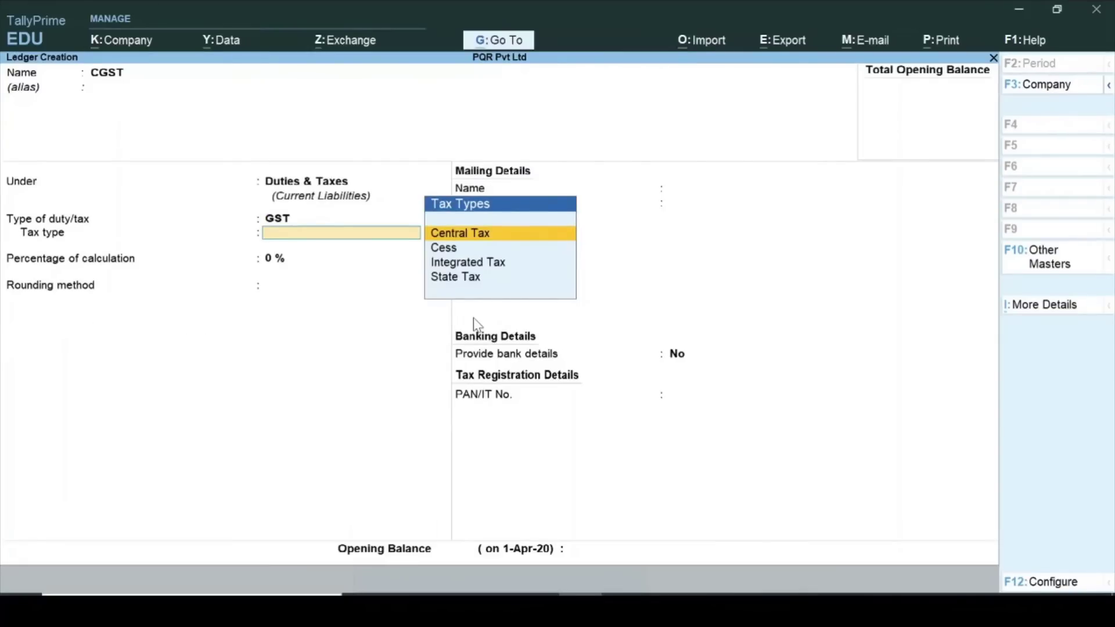
key("Return")
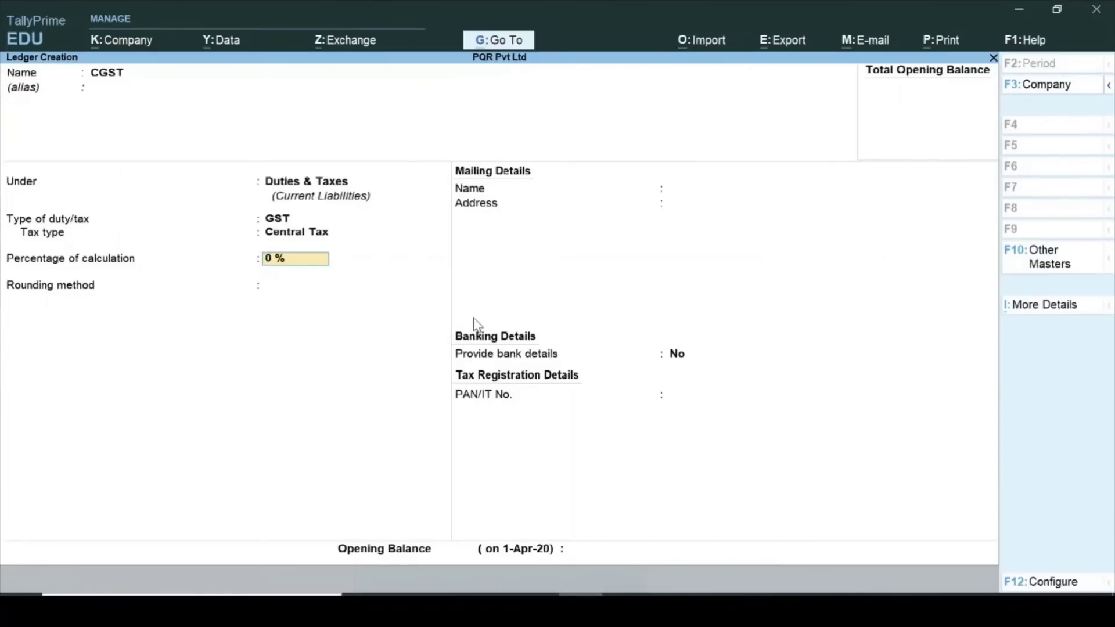
key("Return")
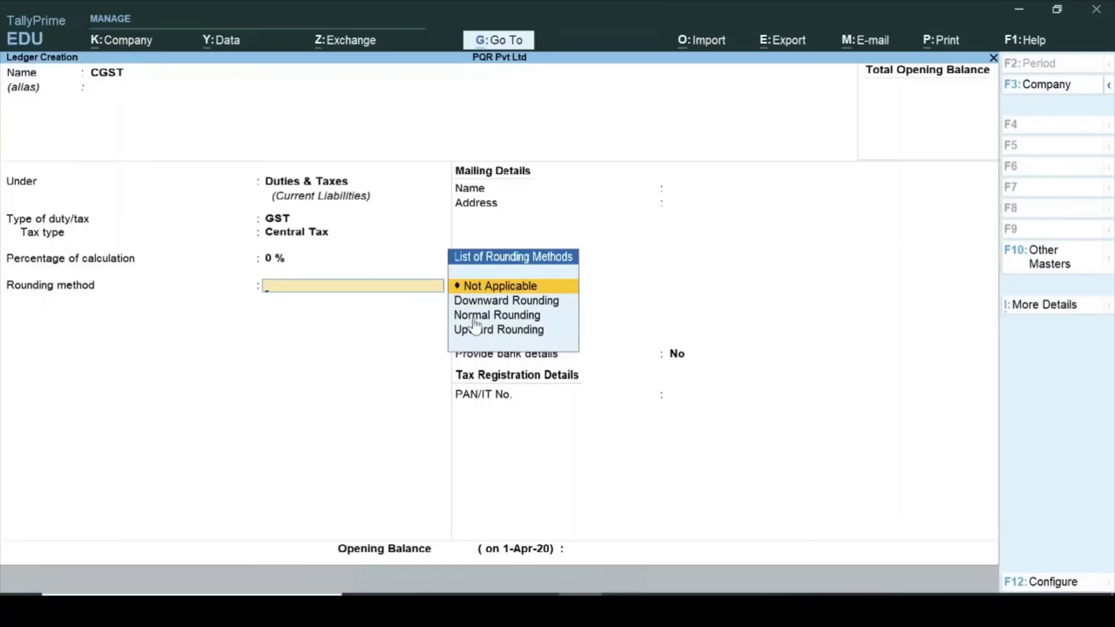
key("Return")
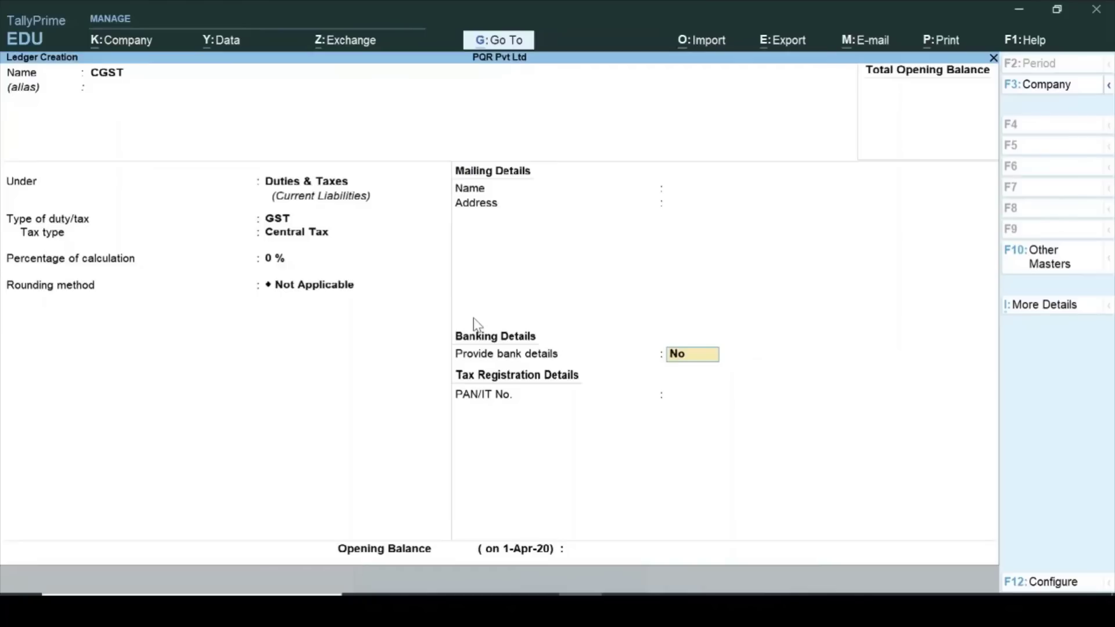
key("ctrl")
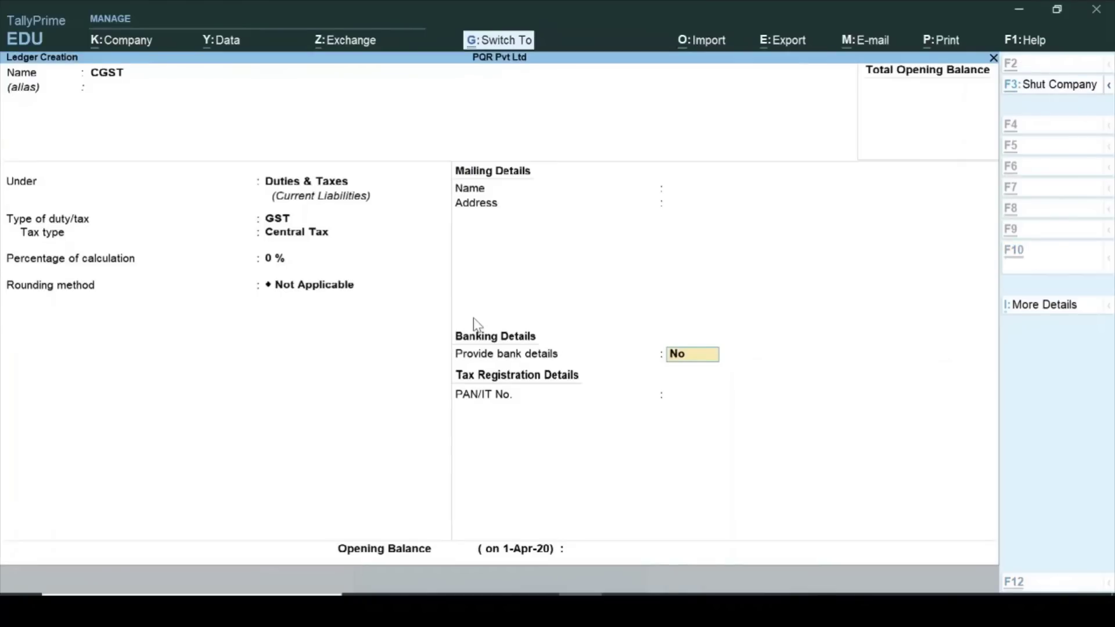
key("ctrl+a")
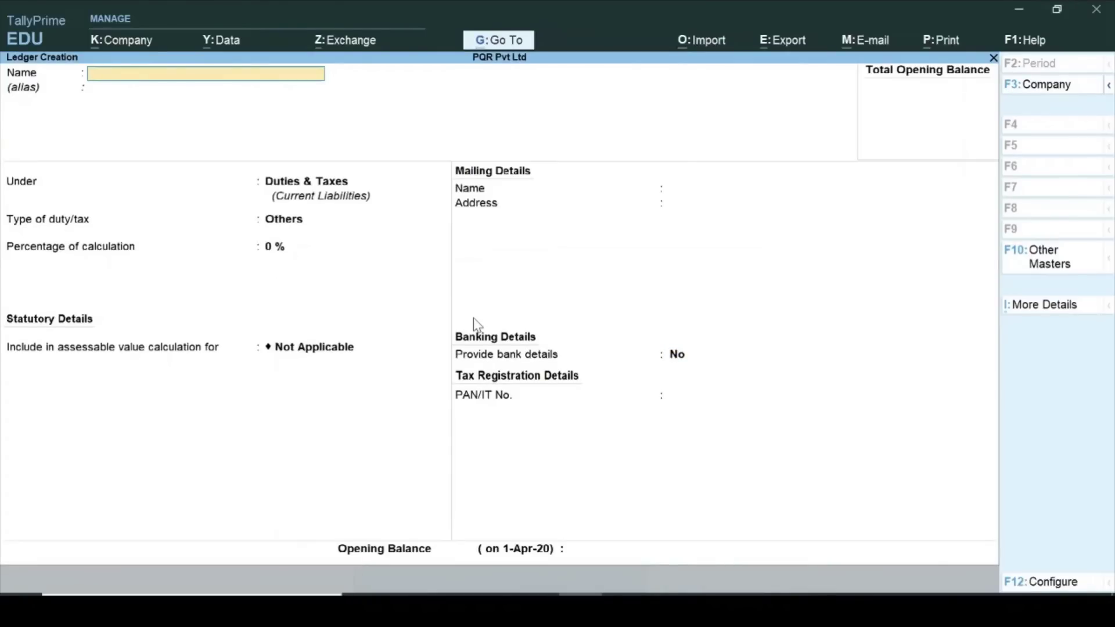
Create ledger SGST under Duties & Taxes as GST State Tax at 0%, no rounding.
type("SGST")
key("Return")
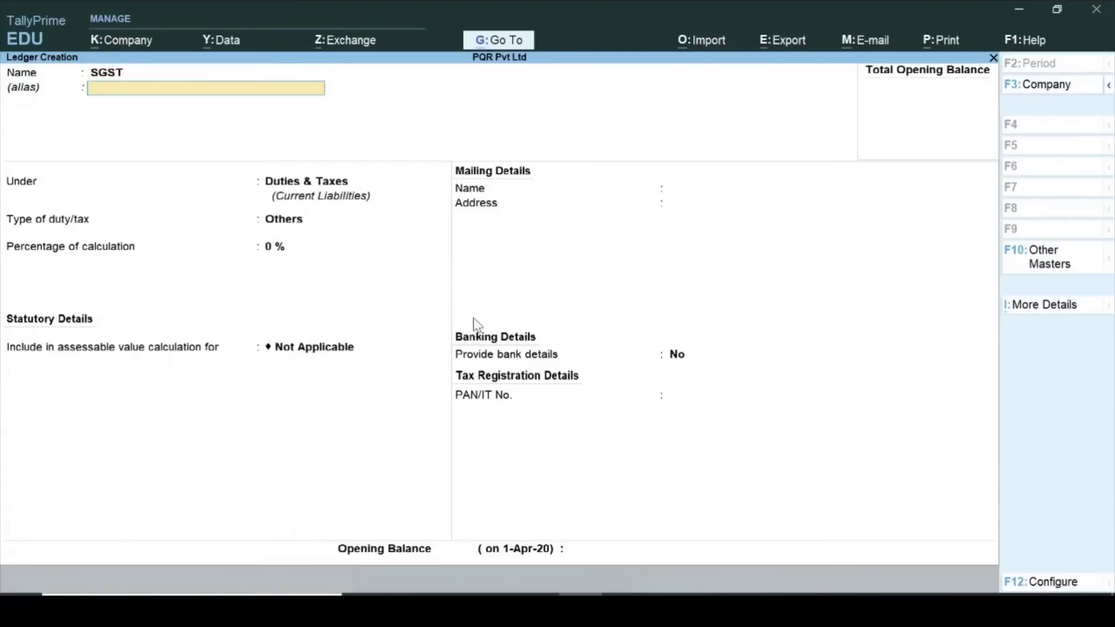
key("Return")
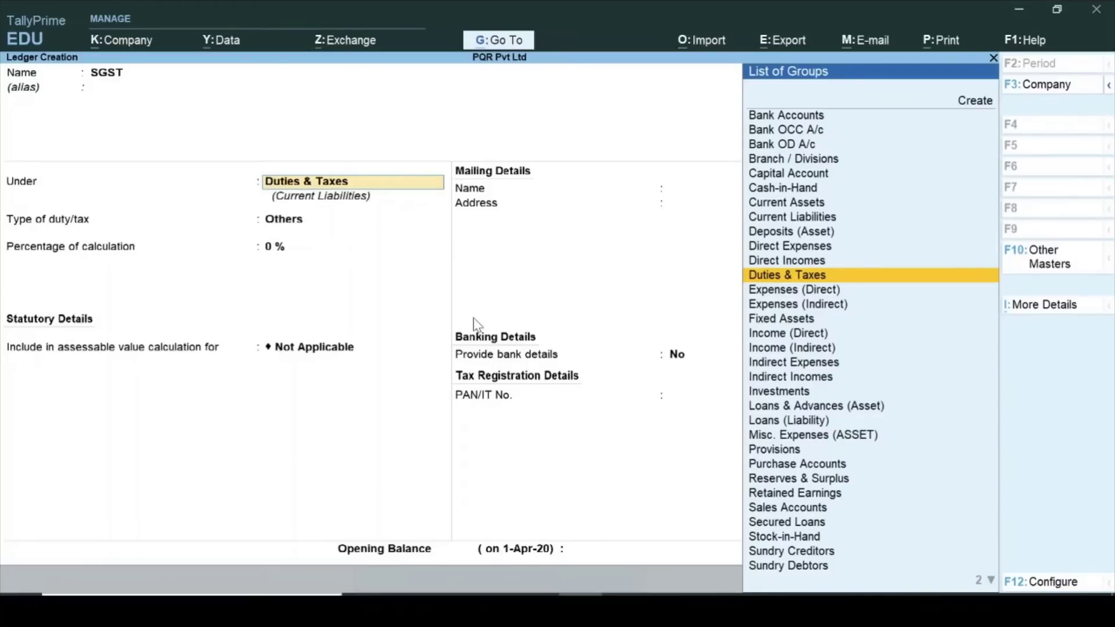
key("Return")
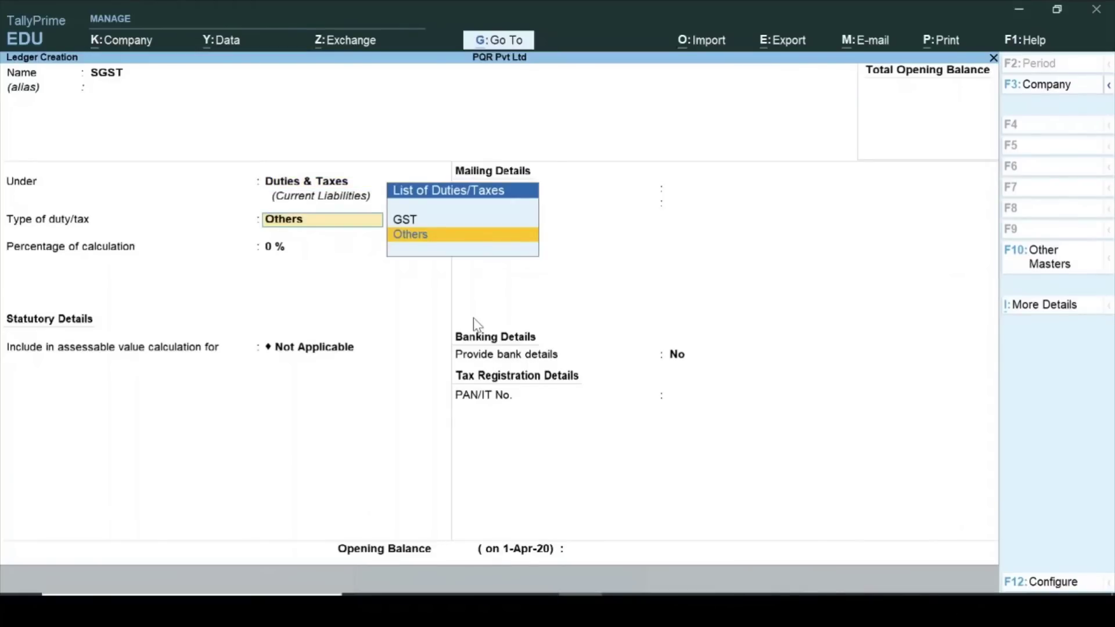
key("Up")
key("Return")
key("Down")
key("Down")
key("Down")
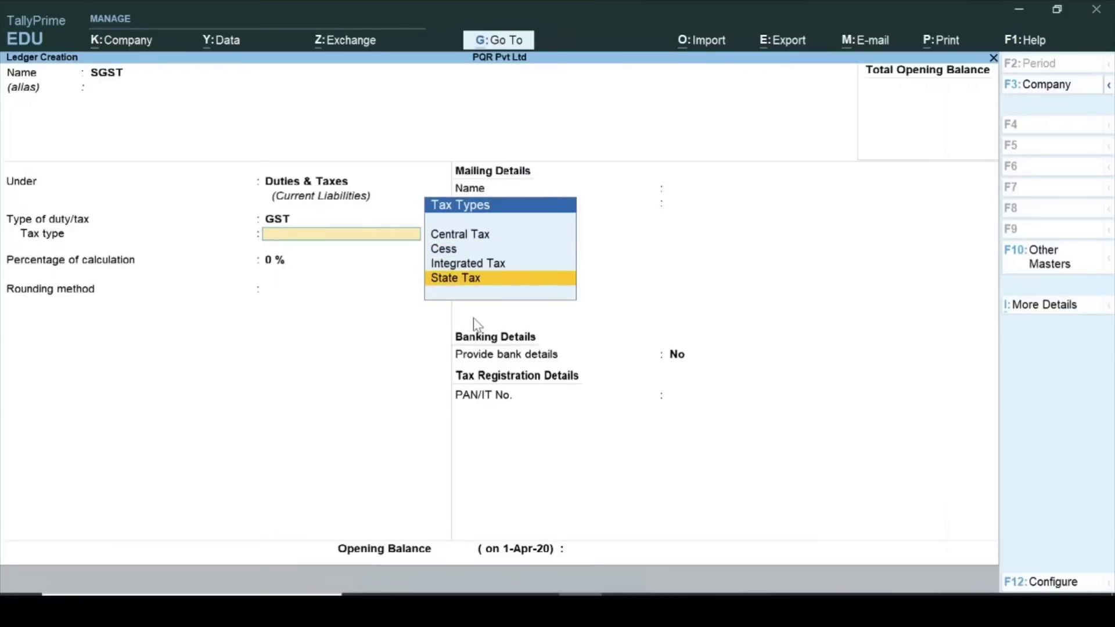
key("Return")
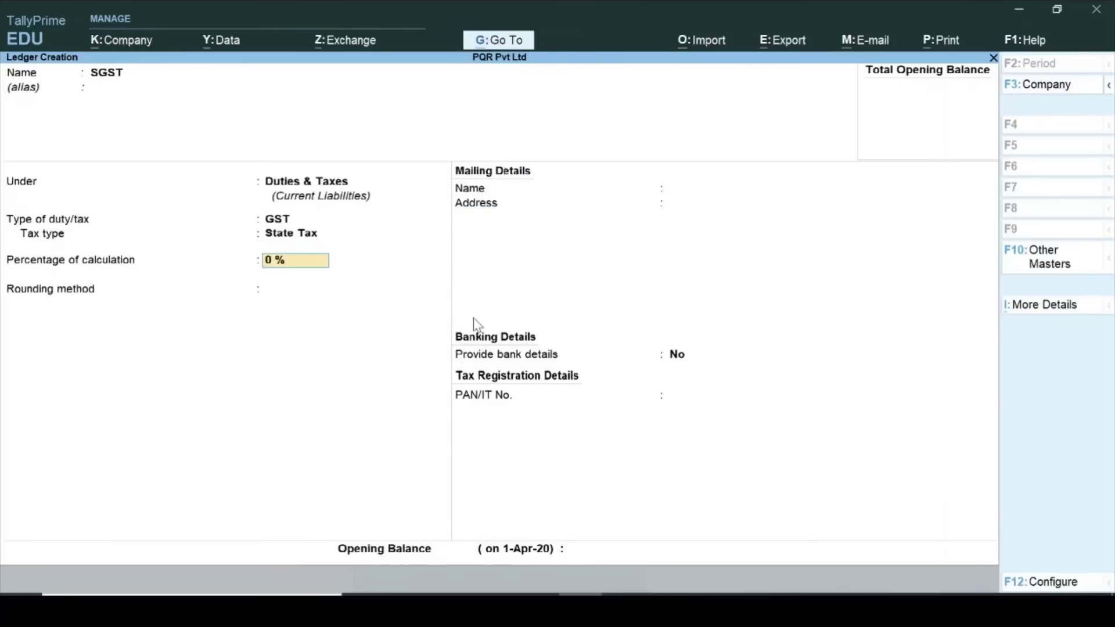
key("Return")
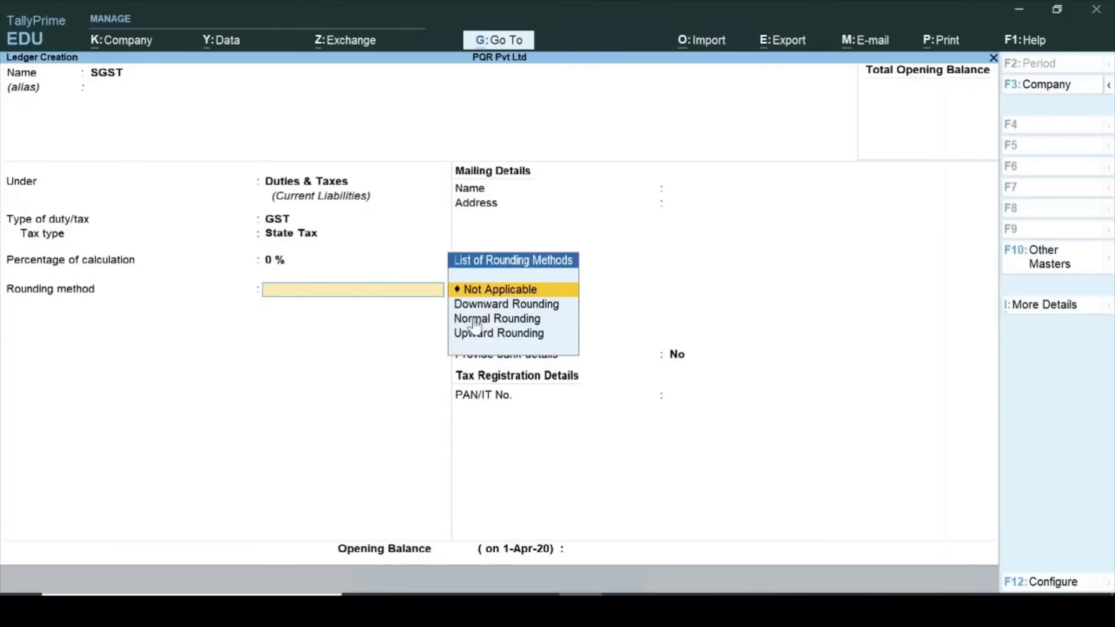
key("Return")
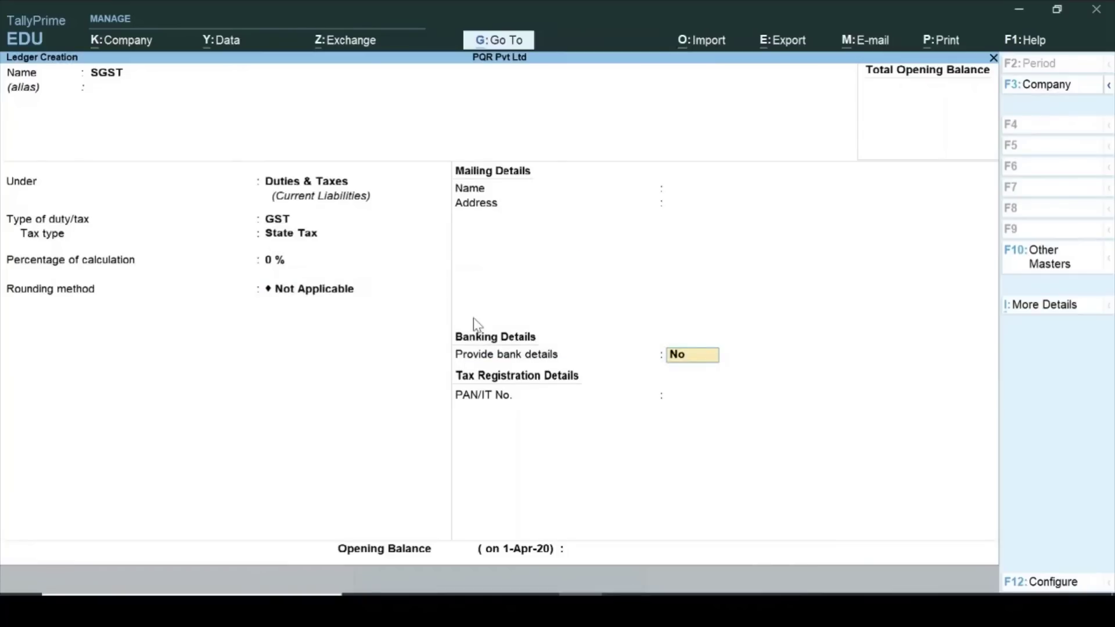
key("ctrl+a")
key("Escape")
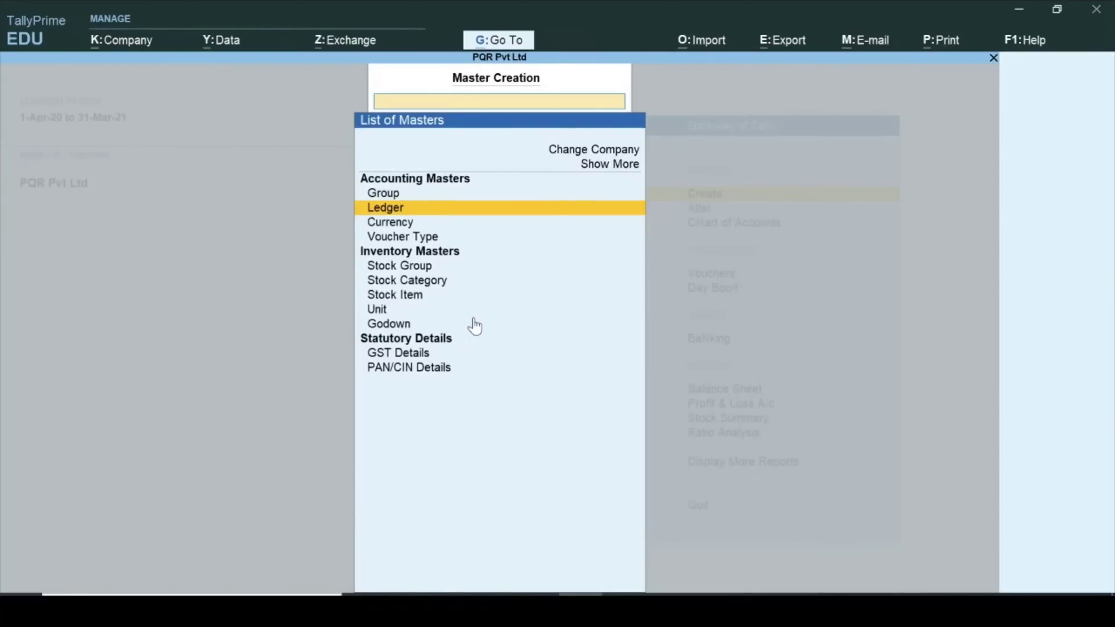
Create stock group Laptop under Primary with item quantities added.
key("Down")
key("Down")
key("Down")
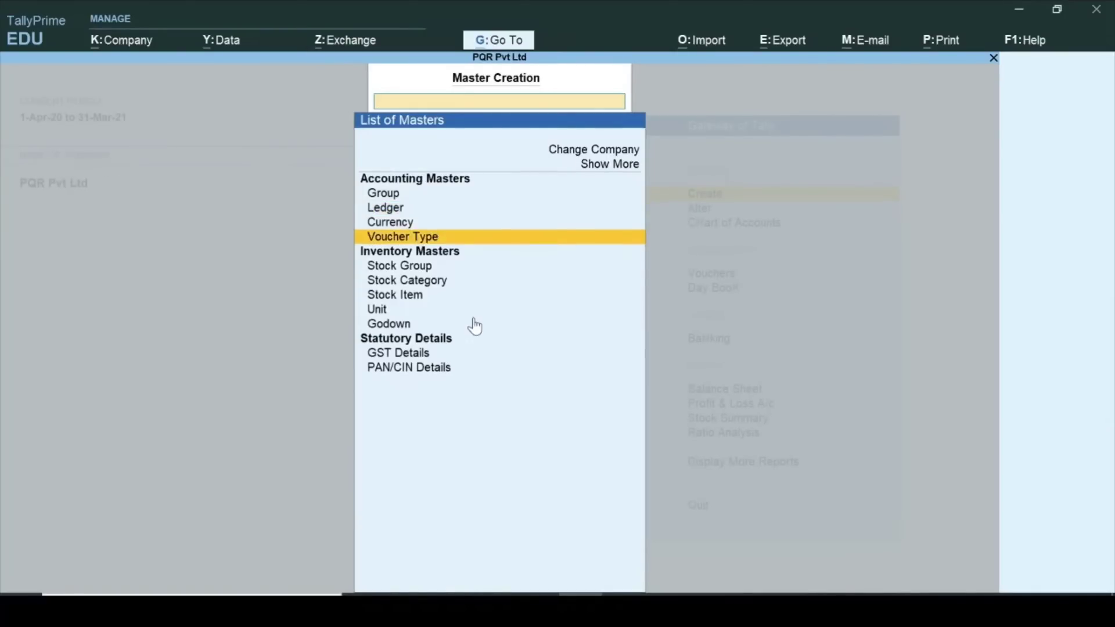
key("Return")
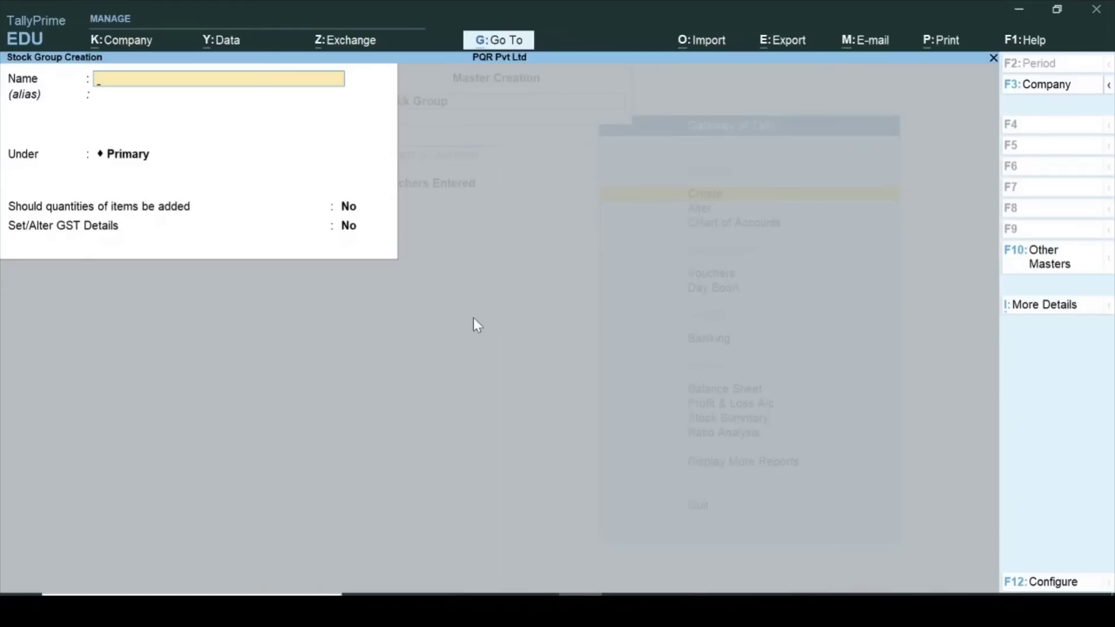
type("Laptop")
key("Return")
key("Return")
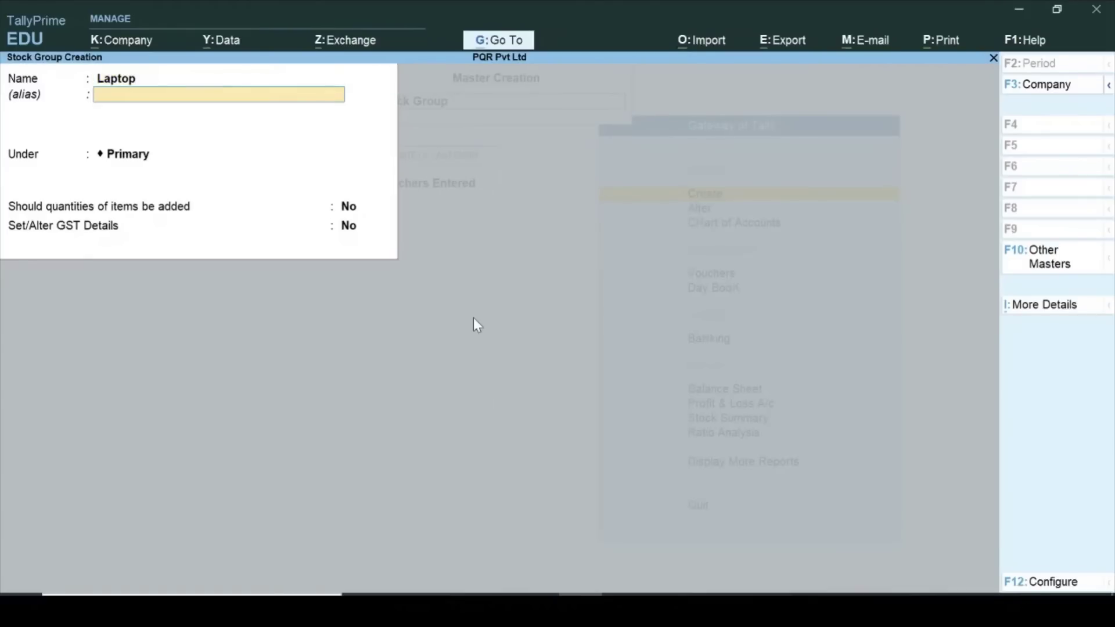
key("Return")
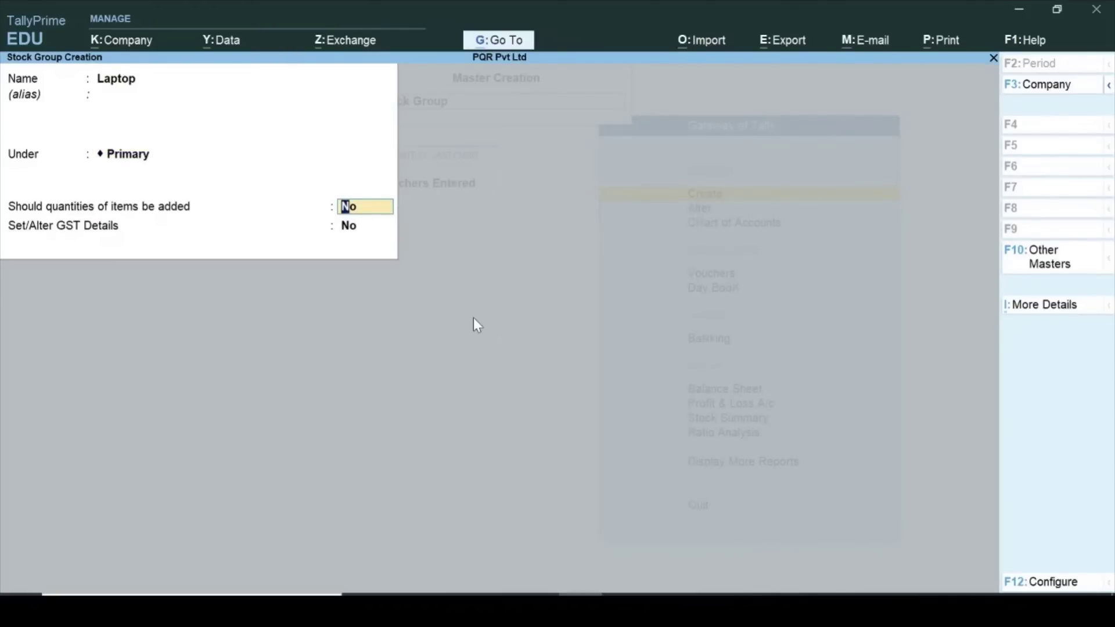
type("y")
key("Return")
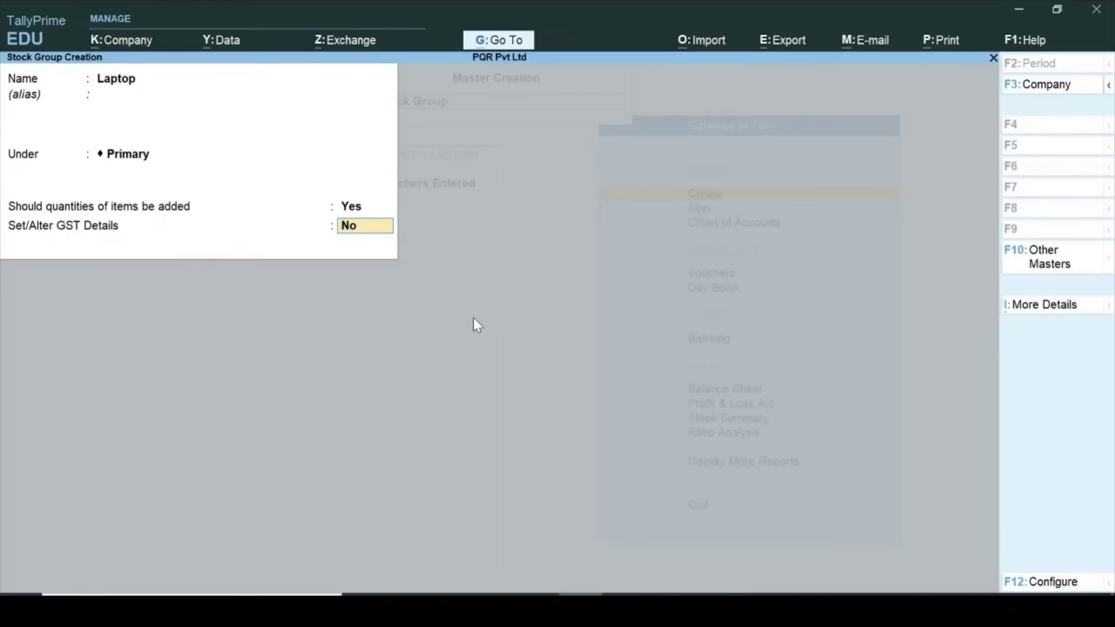
key("ctrl+a")
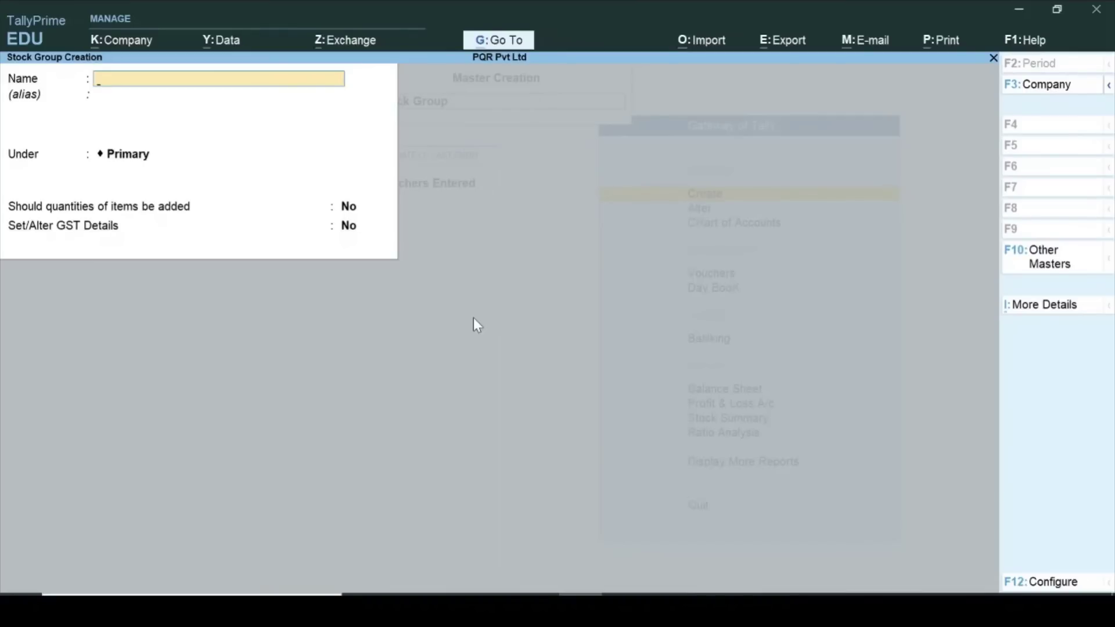
Create stock group Desktop under Primary with quantities added, then leave group creation.
type("Desktop")
key("Return")
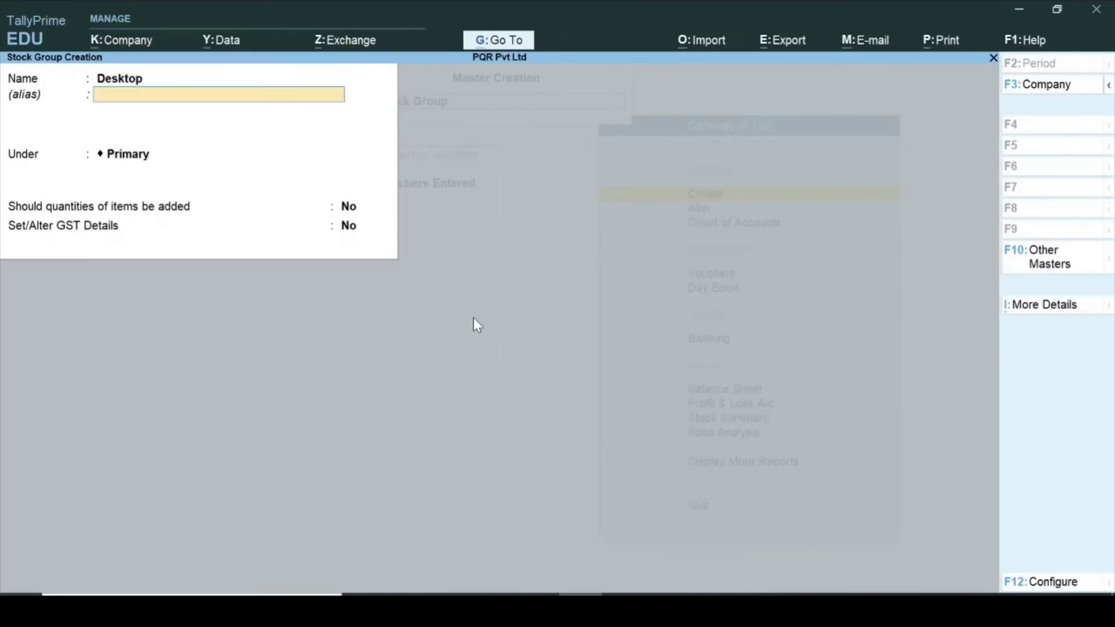
key("Return")
key("Return")
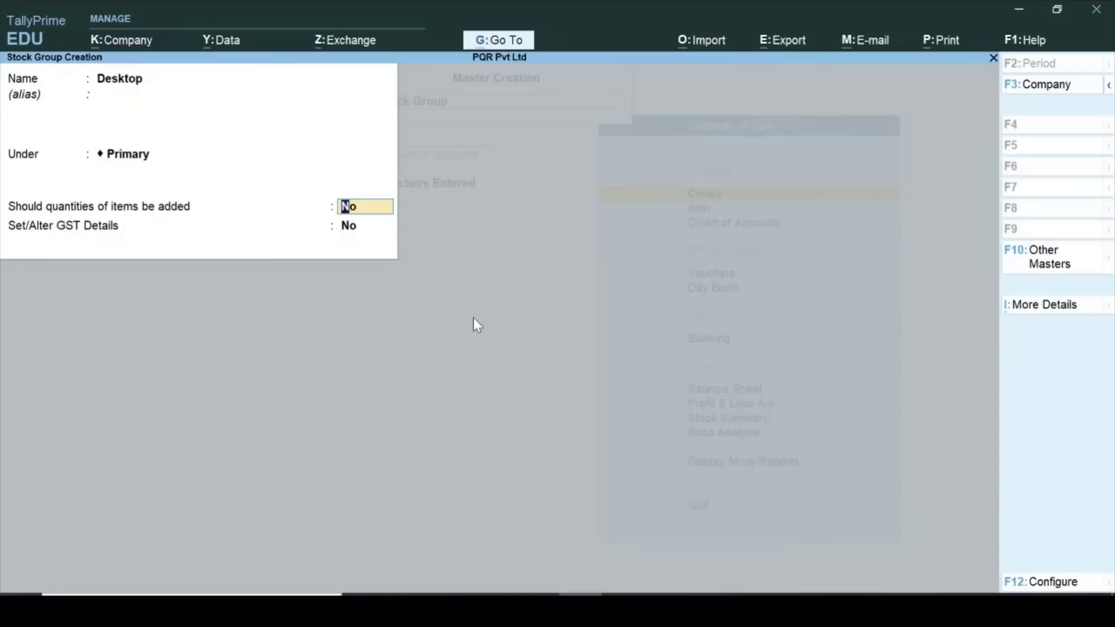
type("y")
key("Return")
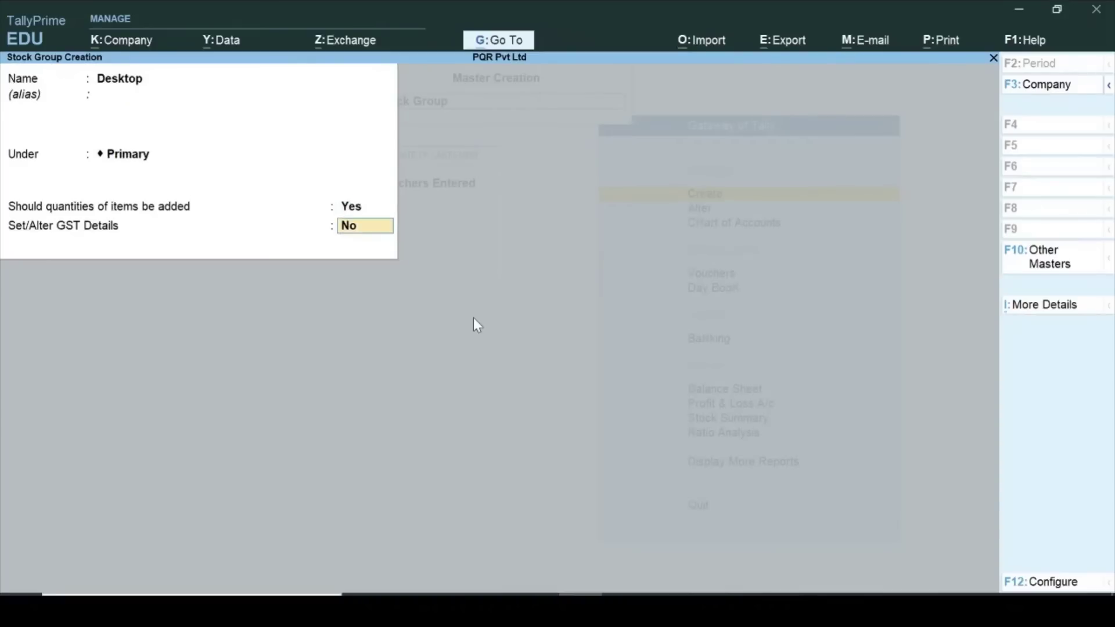
key("ctrl+a")
key("Escape")
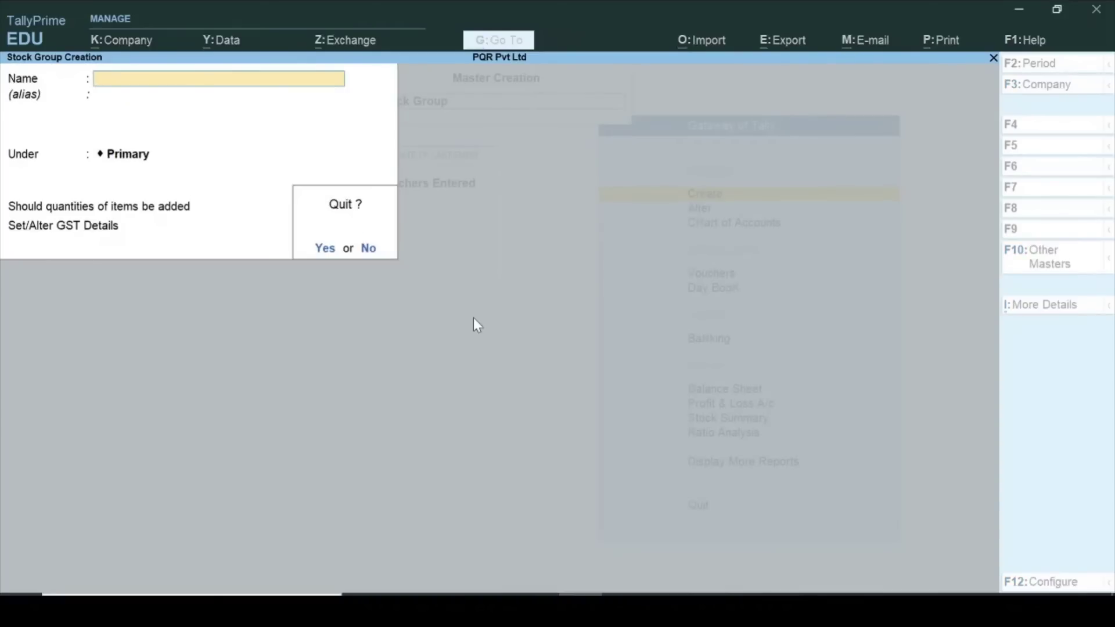
Create unit Nos, formal name Number, UQC NOS-NUMBERS, 0 decimals, and exit unit creation.
key("y")
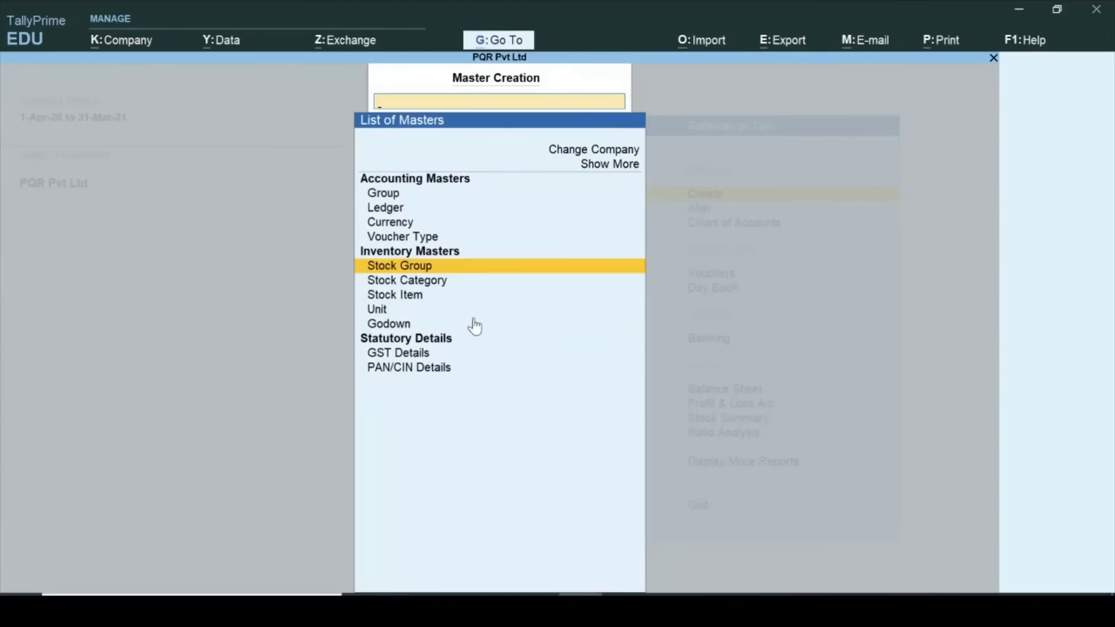
key("Down")
key("Down")
key("Down")
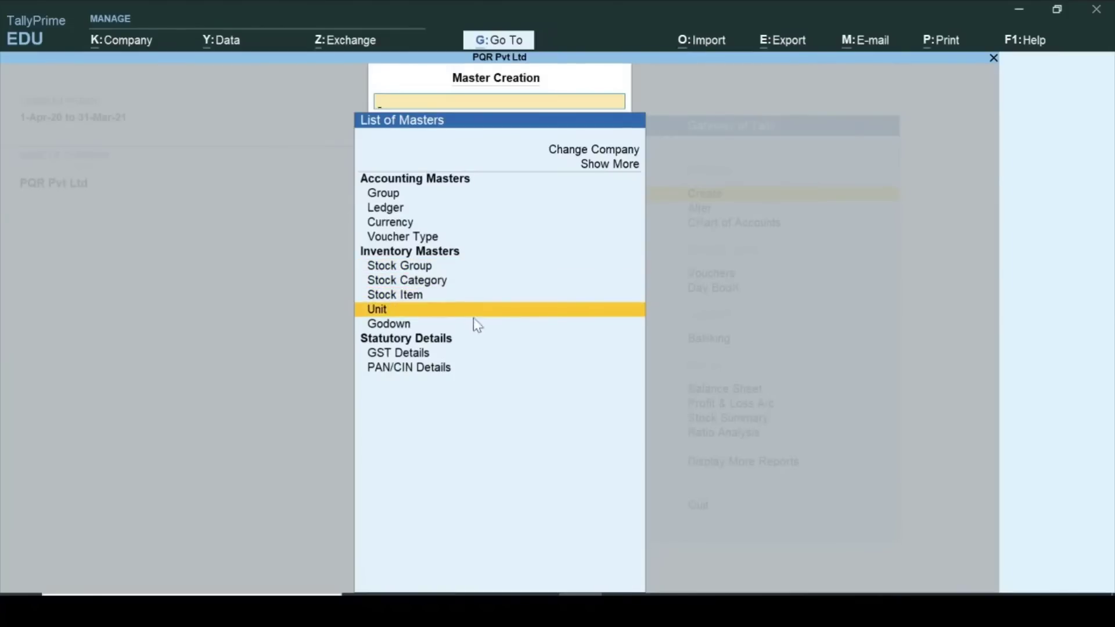
key("Return")
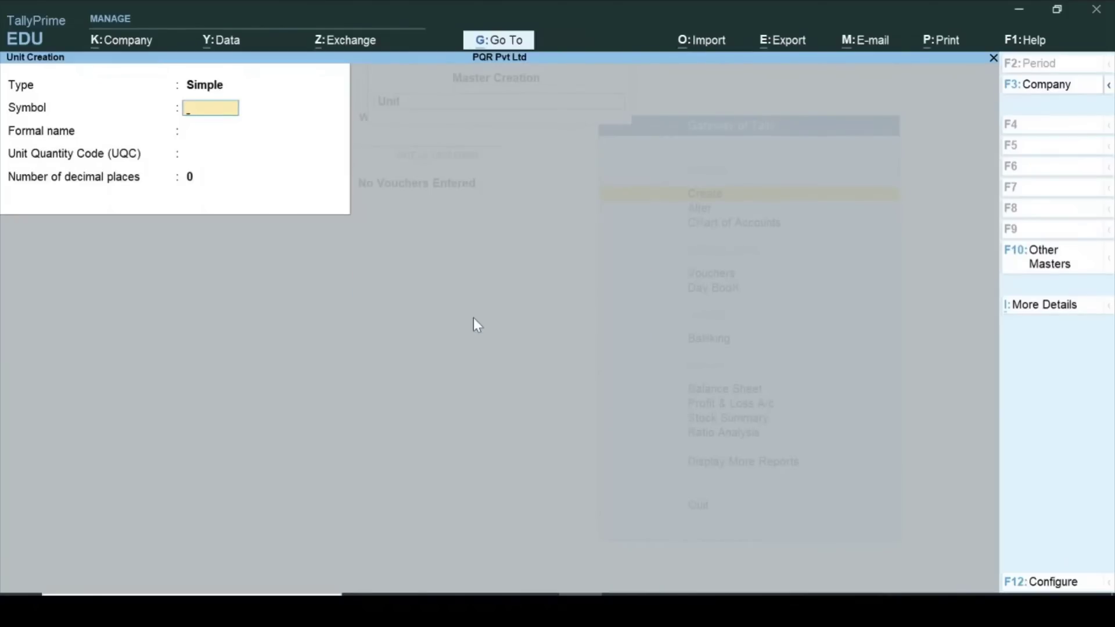
type("Nos")
key("Return")
type("Number")
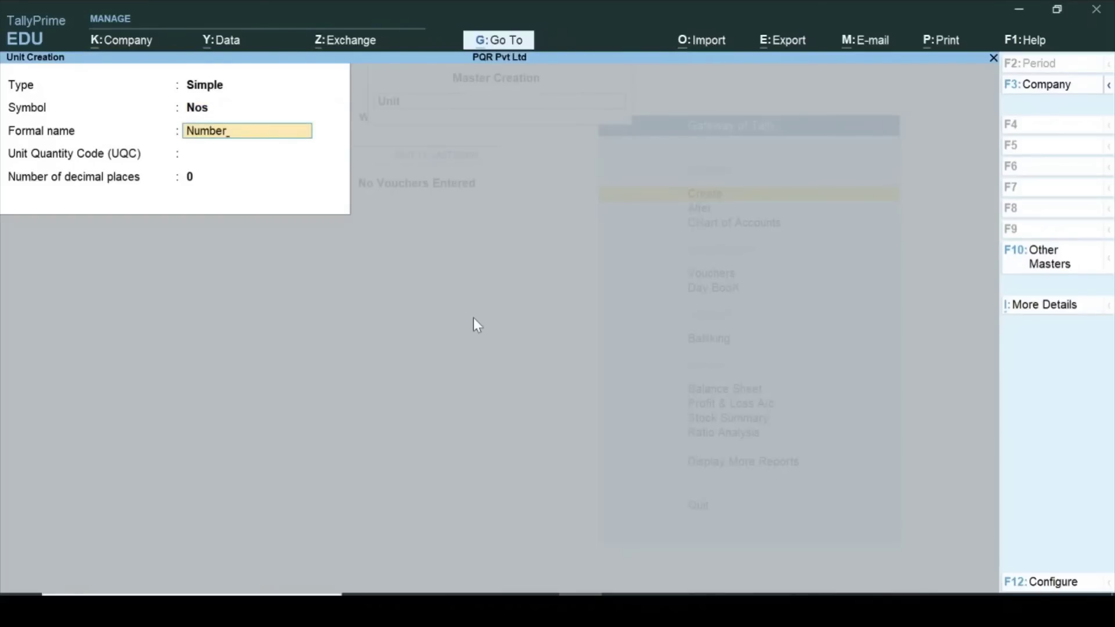
key("Return")
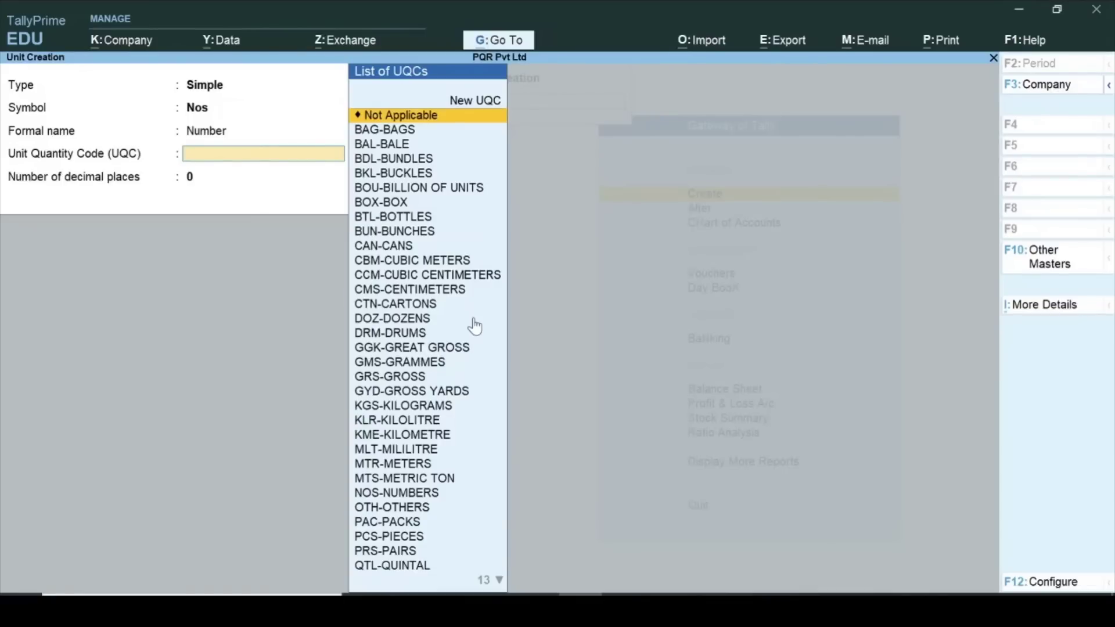
type("n")
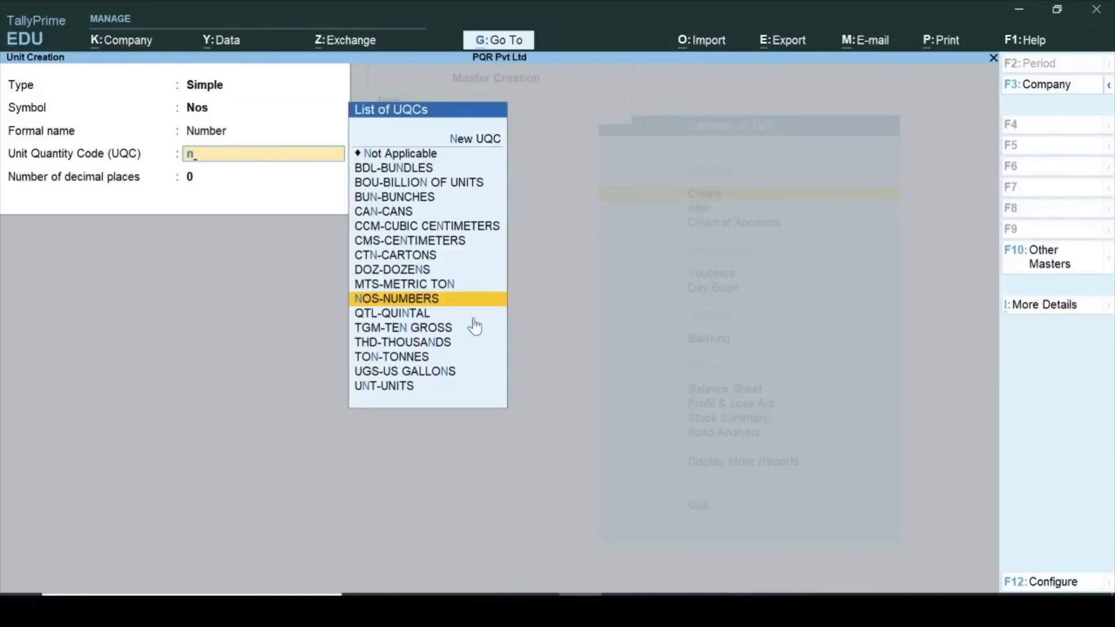
key("Return")
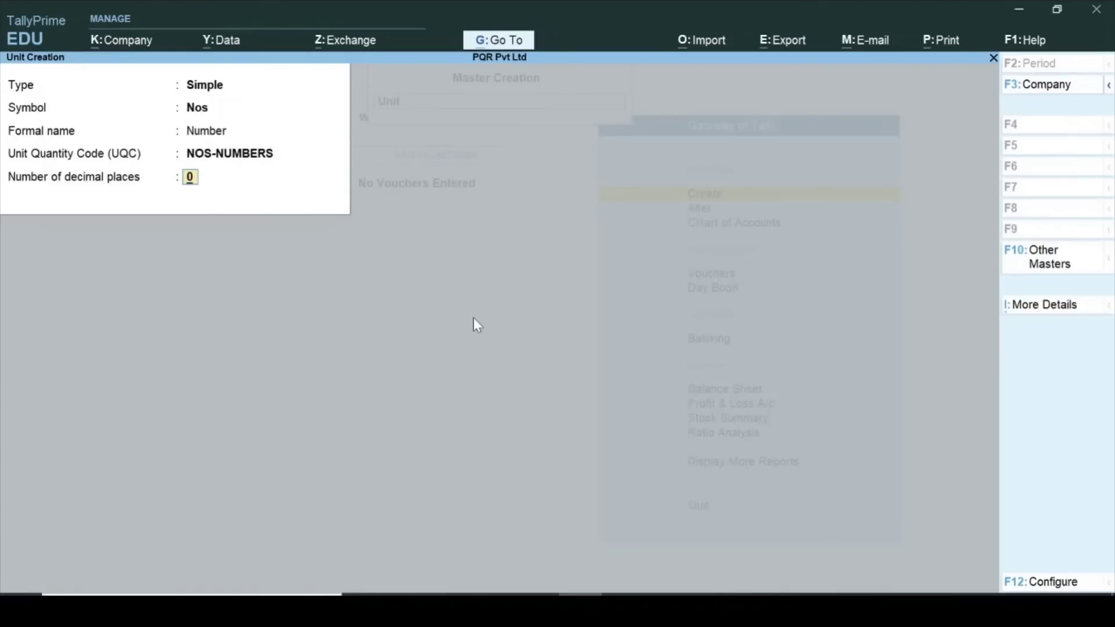
key("ctrl+a")
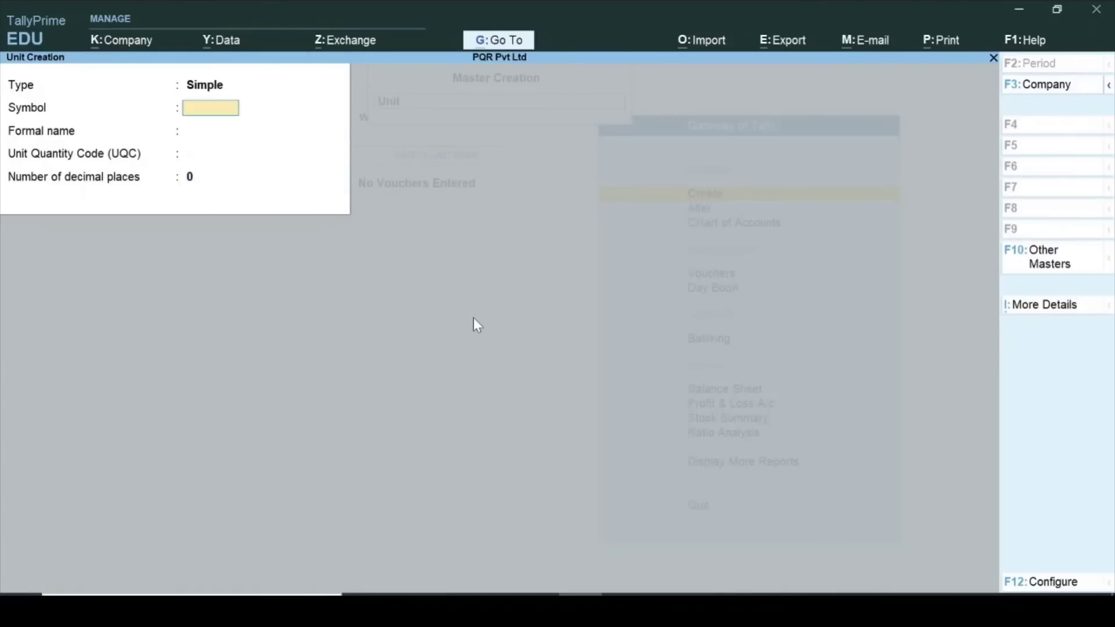
key("Escape")
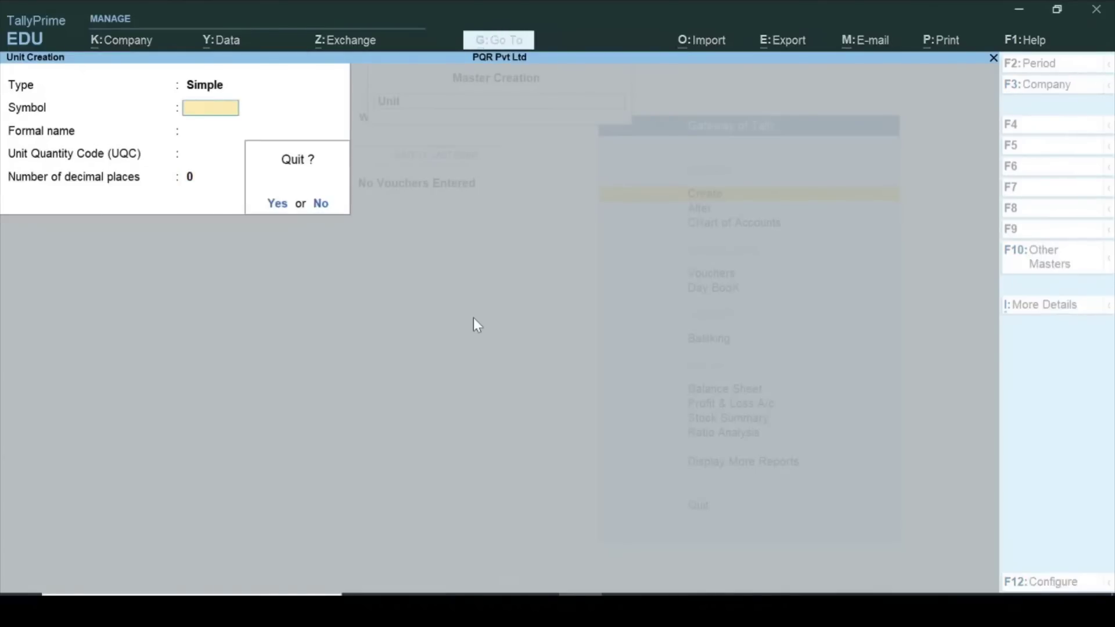
key("y")
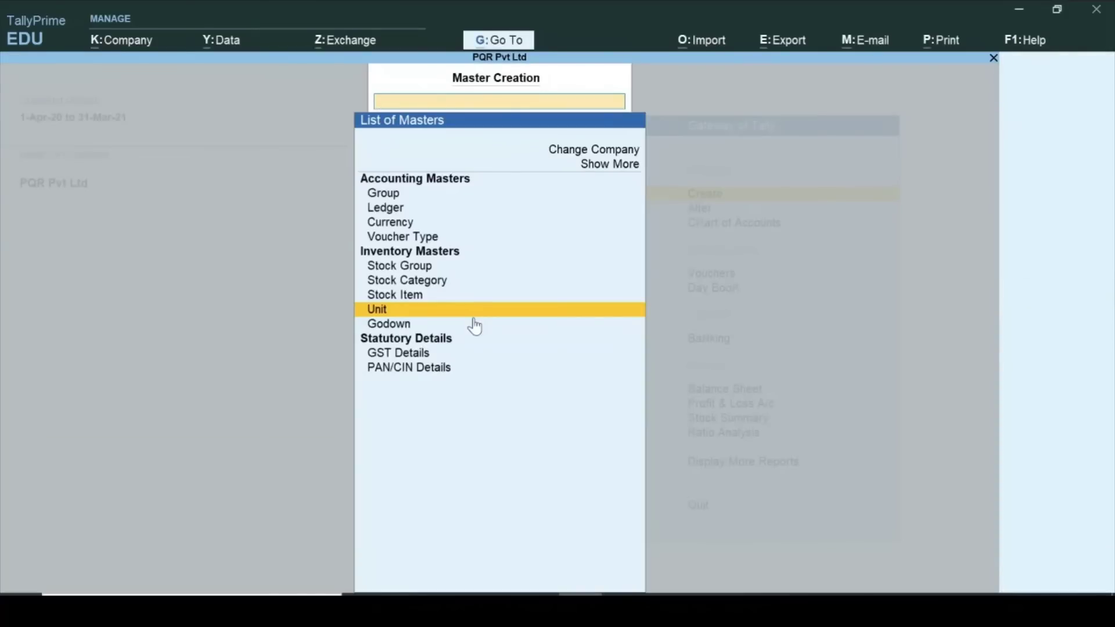
Start stock item Dell Laptop under the Laptop group.
key("Up")
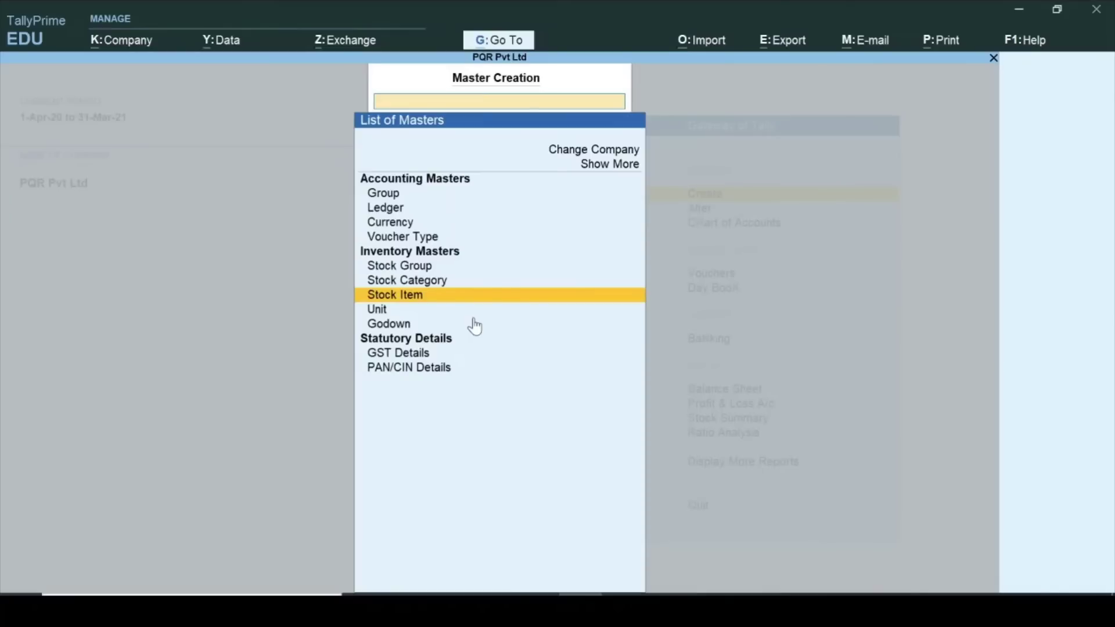
key("Return")
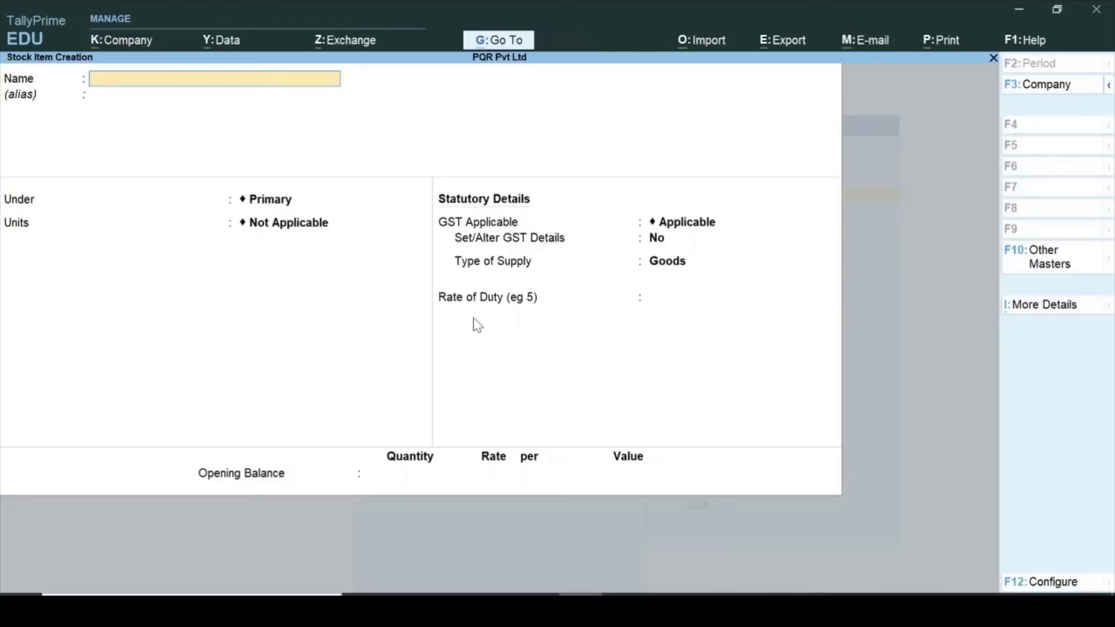
type("Dell Laptop")
key("Return")
key("Return")
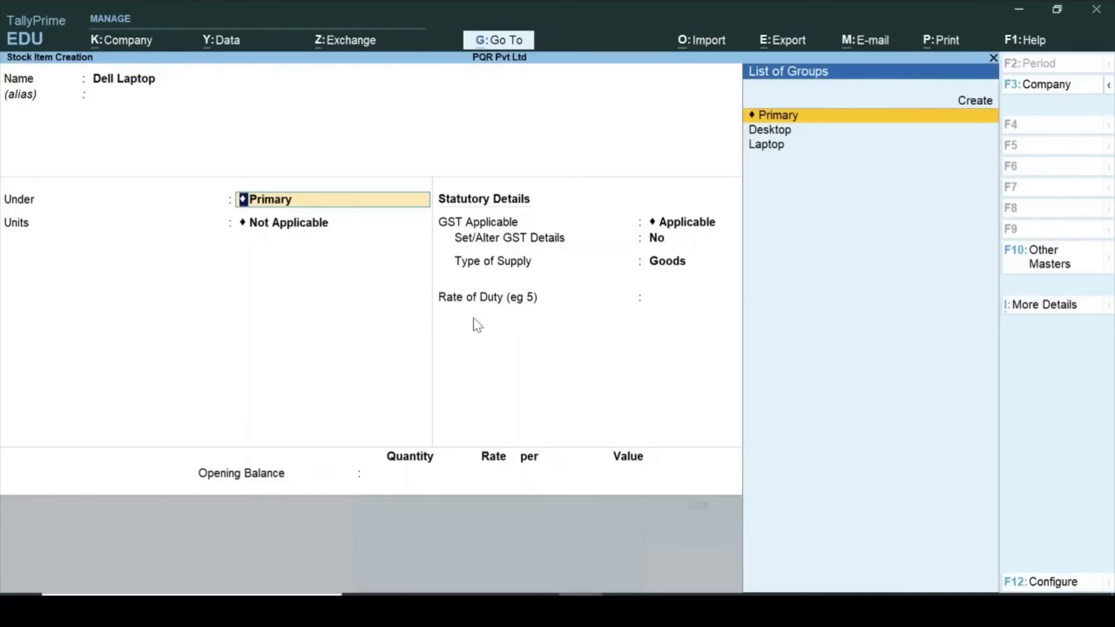
key("Down")
key("Down")
key("Return")
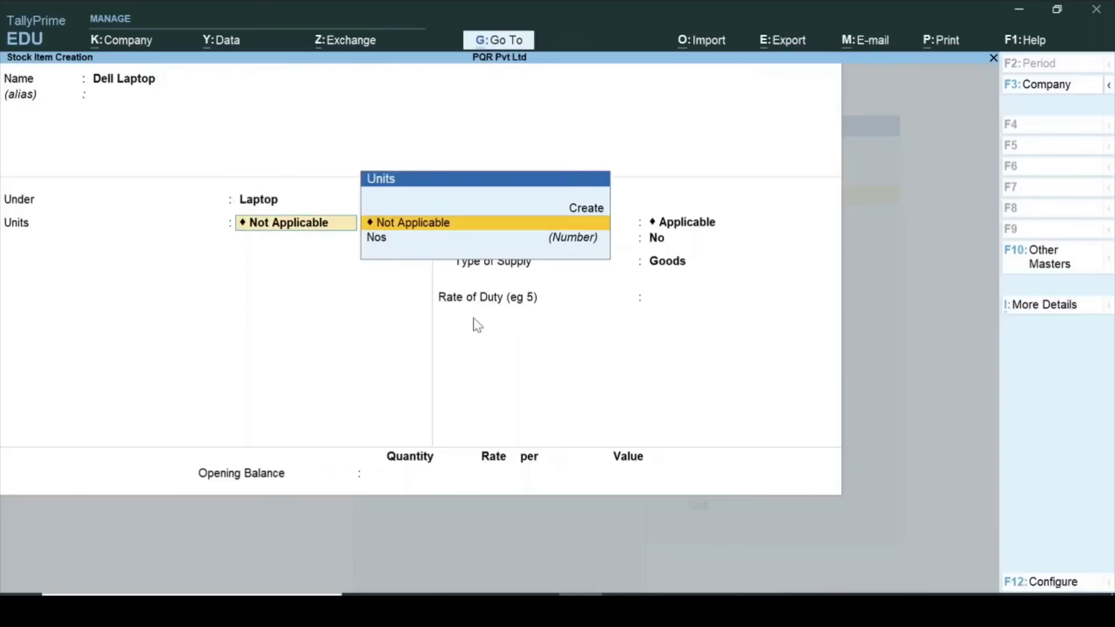
Set Dell Laptop's unit to Nos and switch Set/Alter GST Details to Yes.
key("Down")
key("Up")
key("Down")
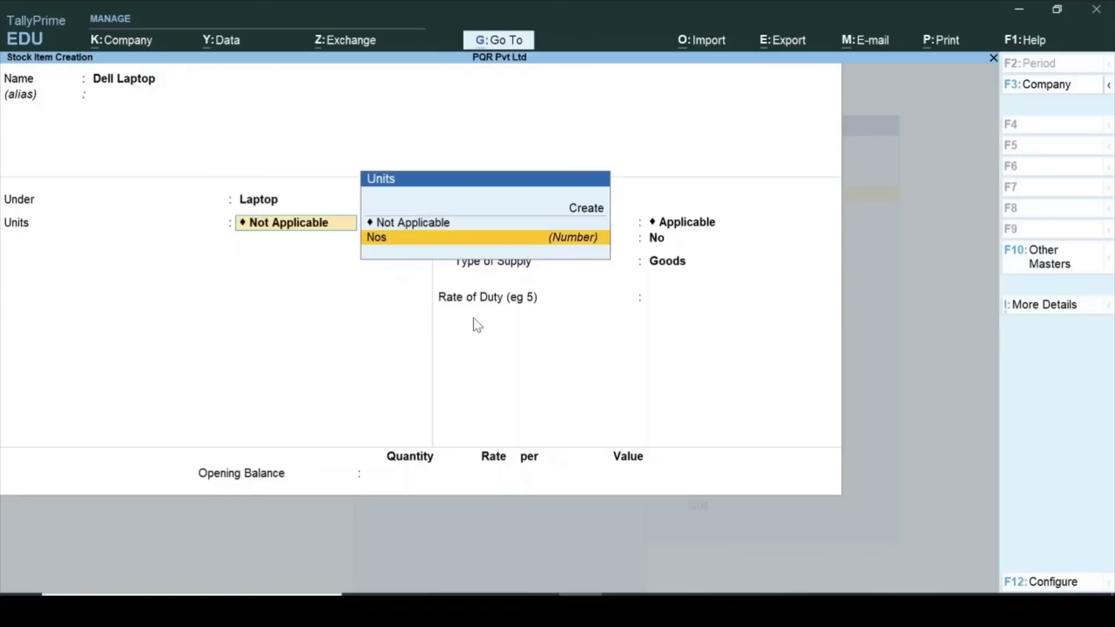
key("Return")
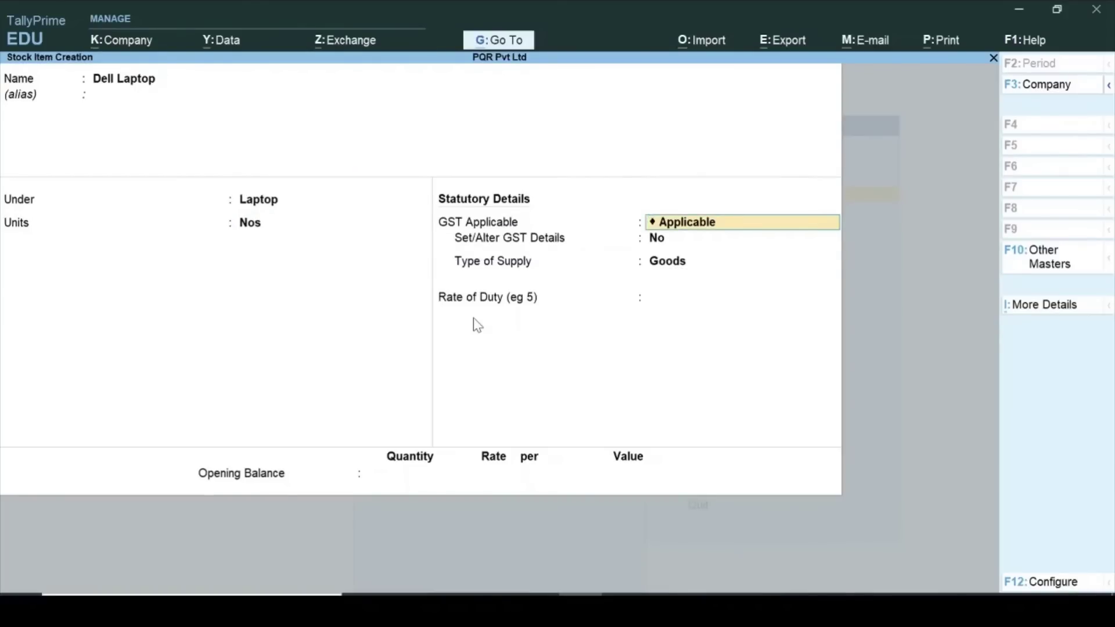
key("Return")
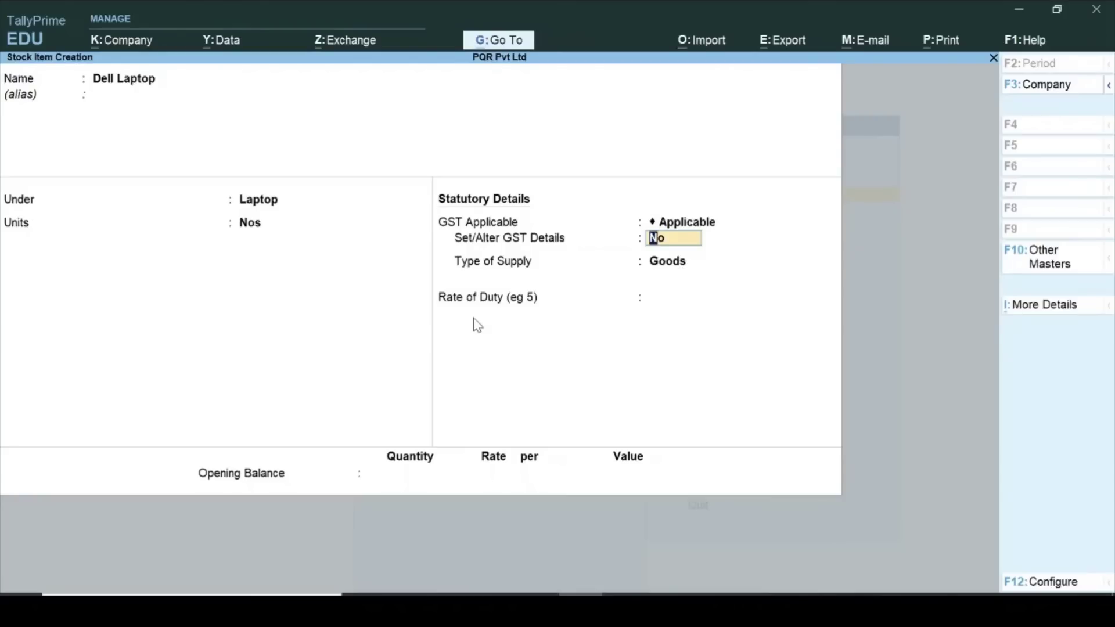
type("y")
key("Return")
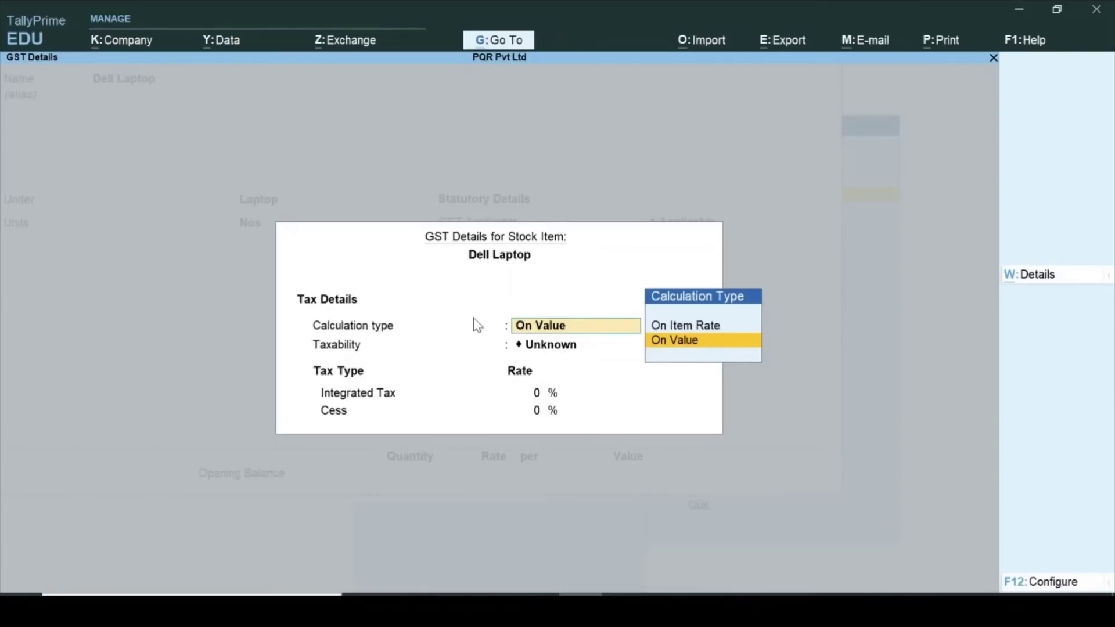
Give Dell Laptop GST details of On Value, Taxable, with 18% integrated tax, and accept them.
key("Return")
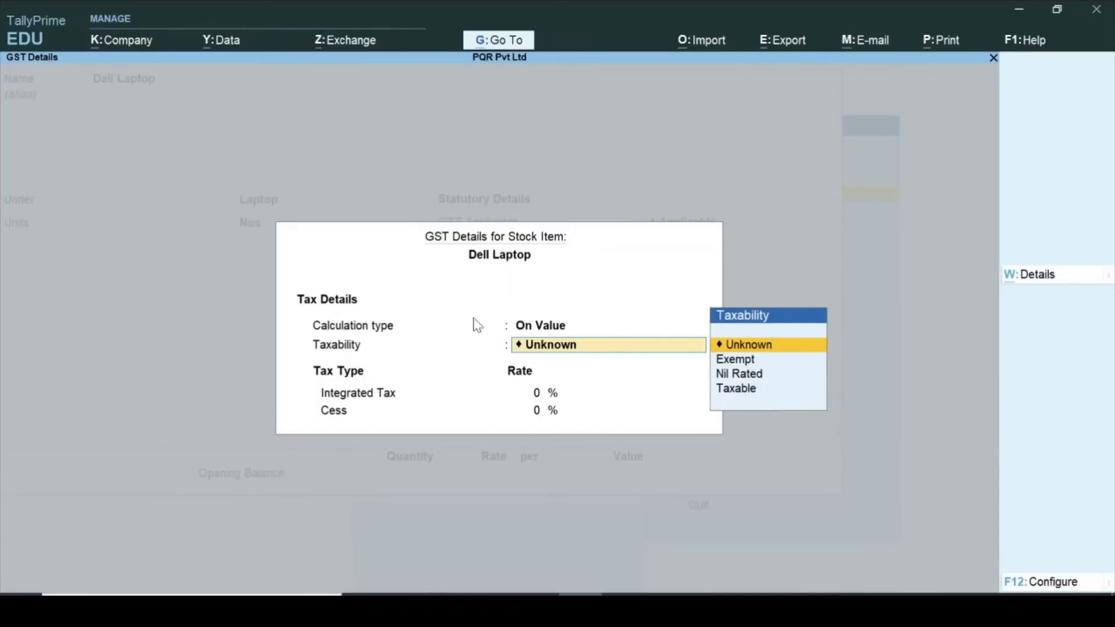
type("T")
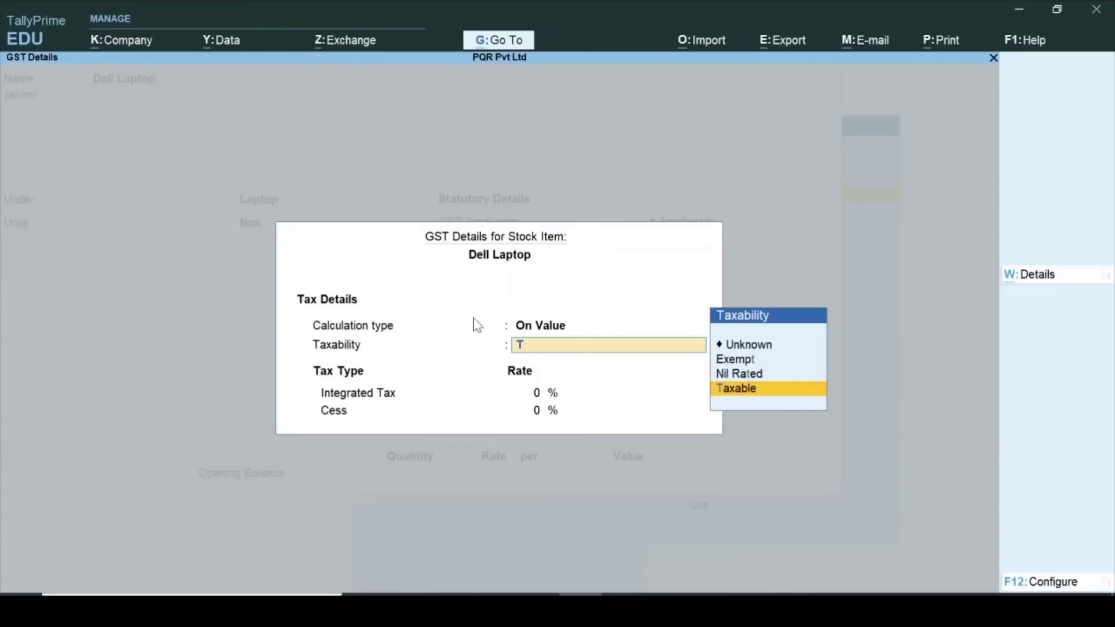
key("Return")
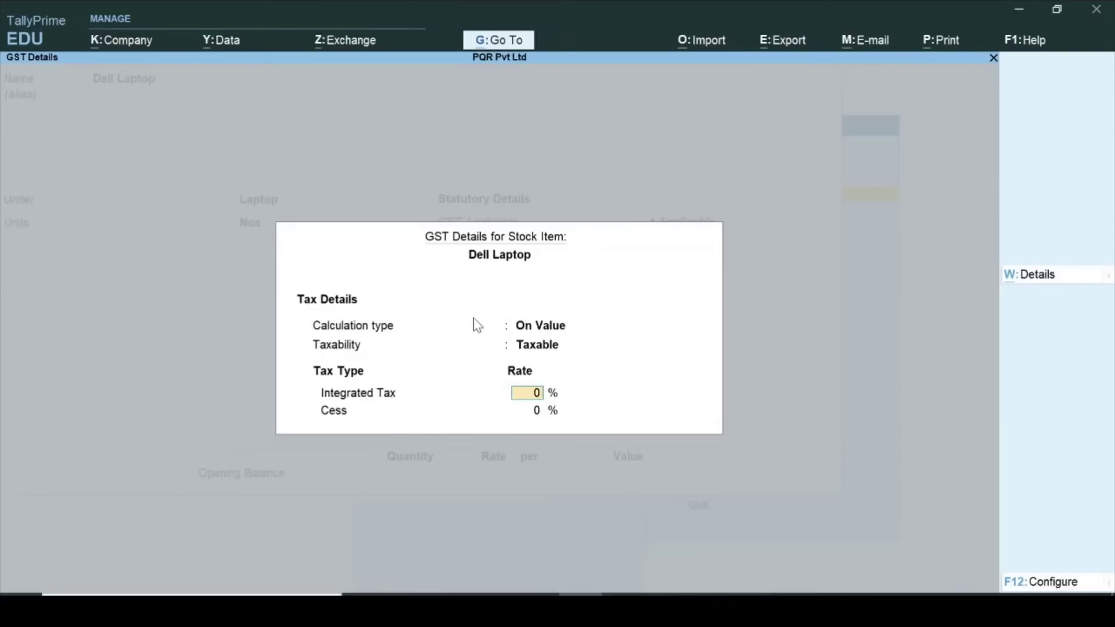
type("18")
key("ctrl+a")
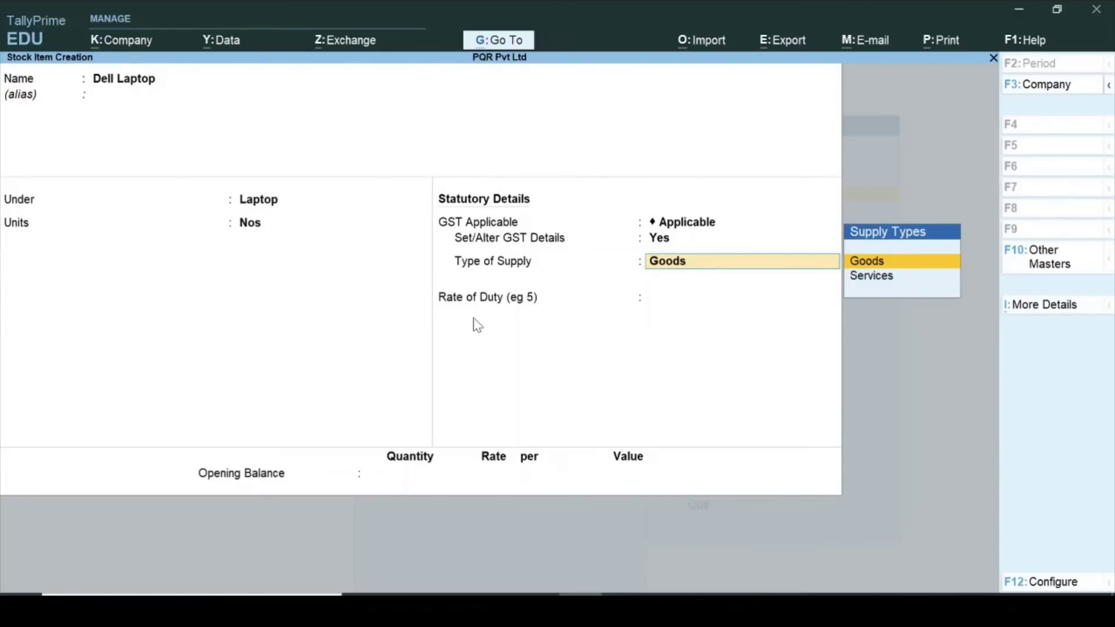
Save the Dell Laptop stock item as Goods with duty rate 0.
key("Return")
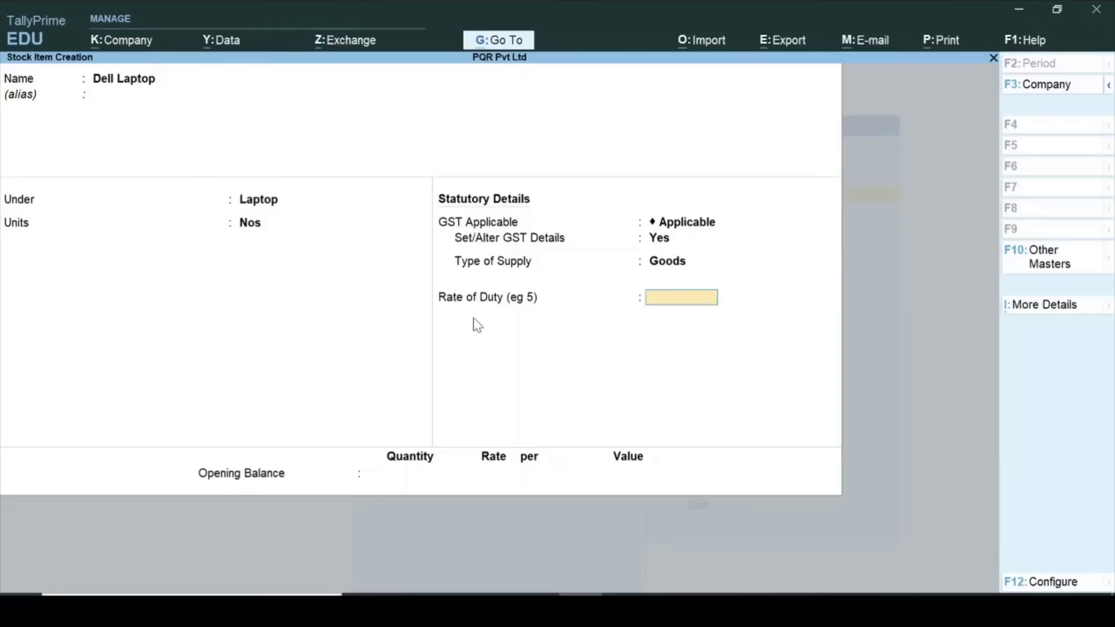
key("Return")
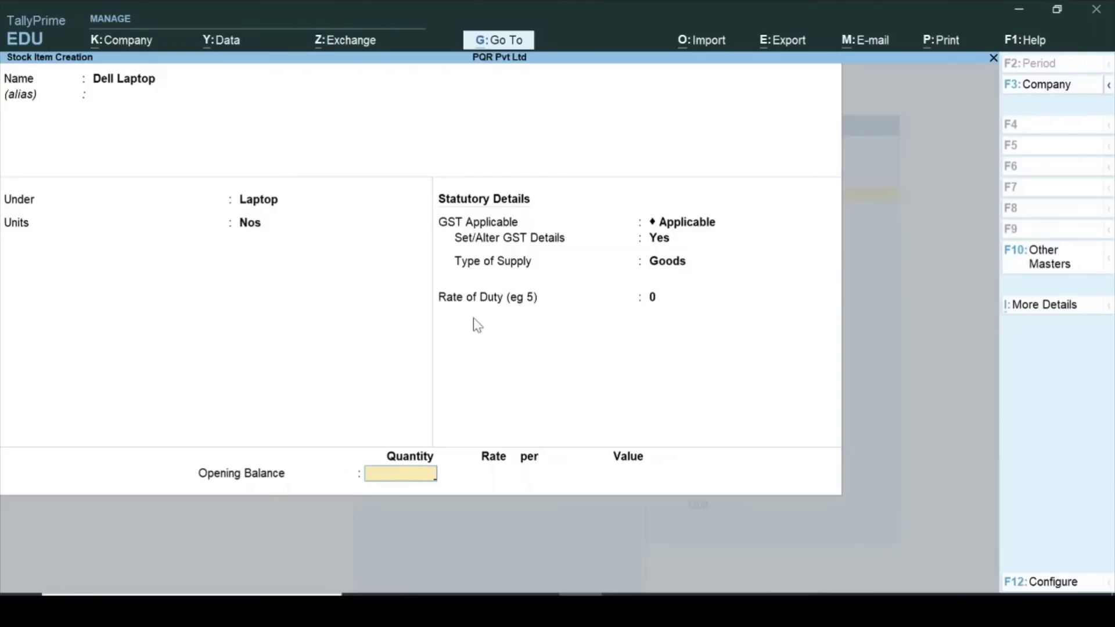
key("ctrl+a")
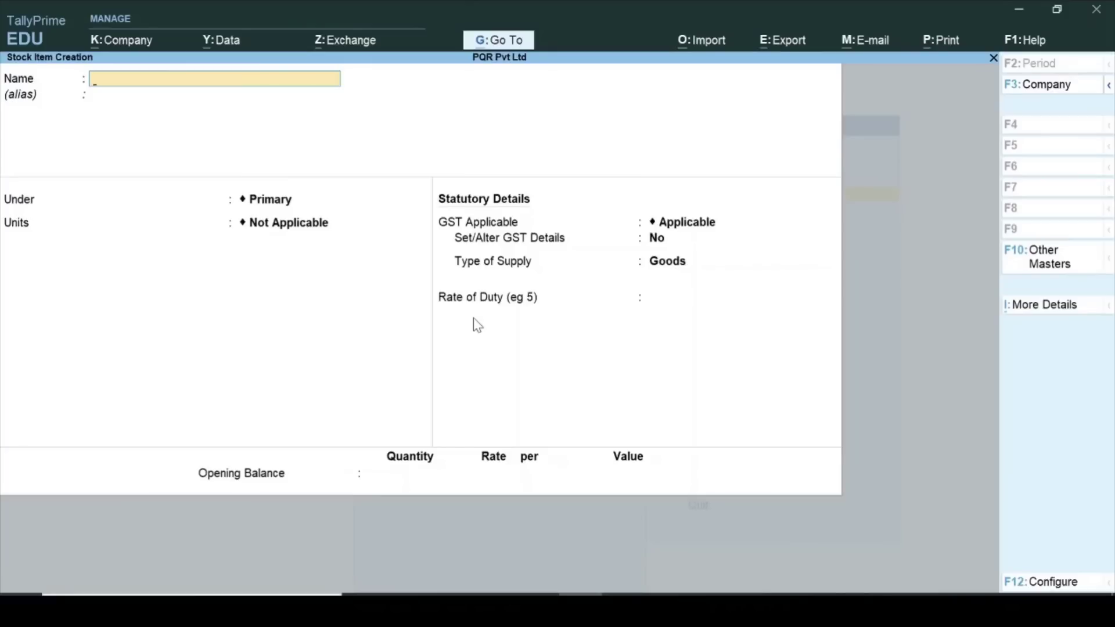
Create stock item HP Laptop under the Laptop group, counted in Nos.
type("Hp")
key("BackSpace")
type("P Laptop")
key("Return")
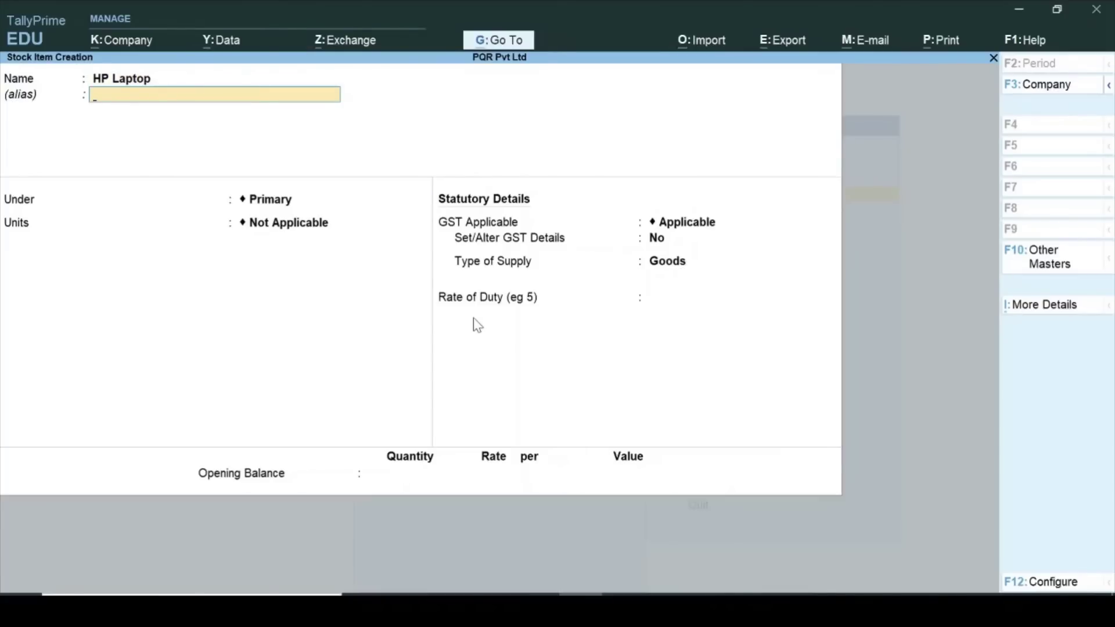
key("Return")
key("Down")
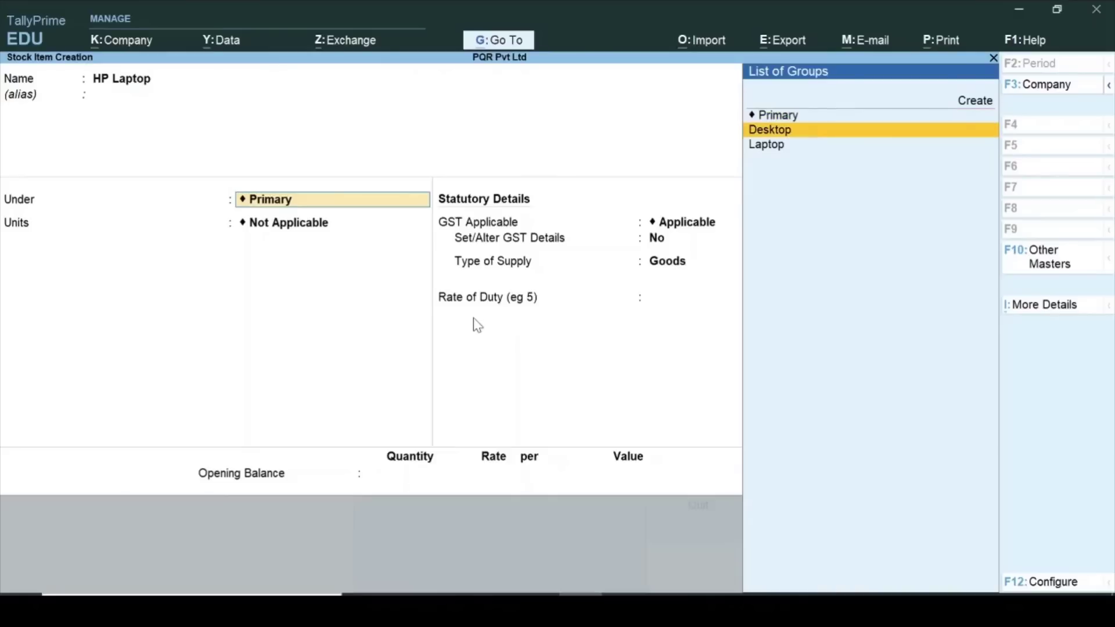
key("Down")
key("Return")
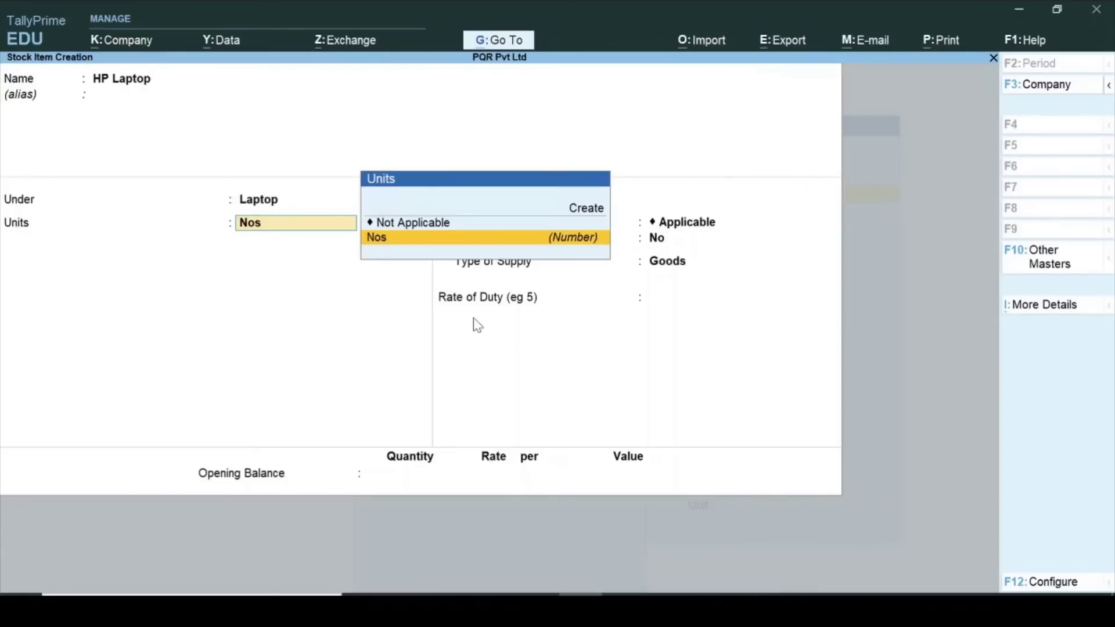
key("Return")
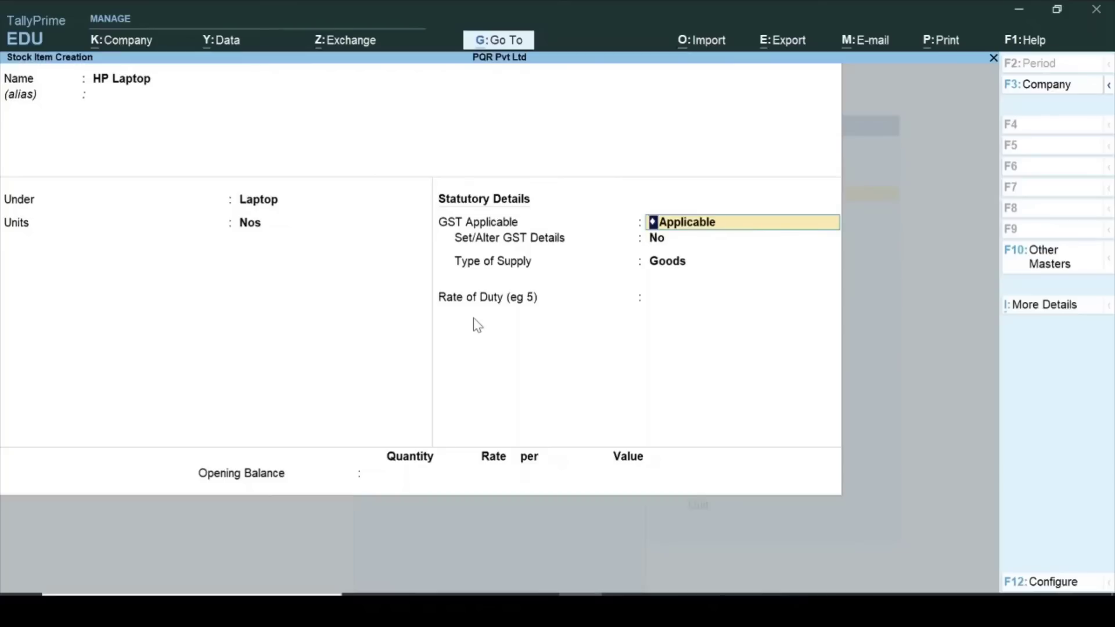
Give HP Laptop GST details of On Value, Taxable, with 18% integrated tax.
key("Return")
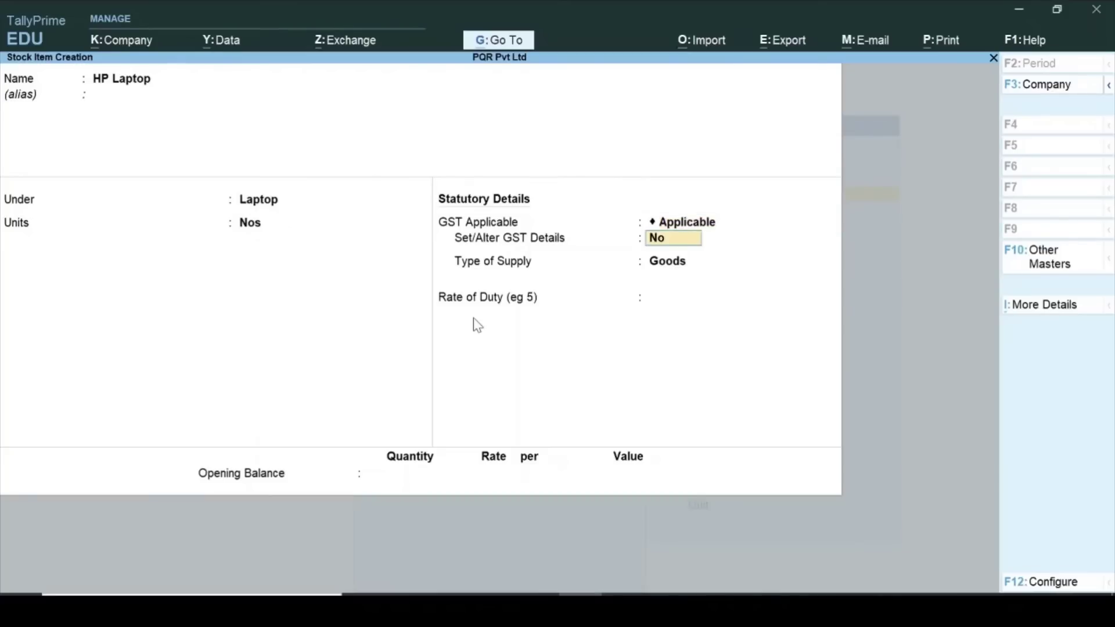
type("y")
key("Return")
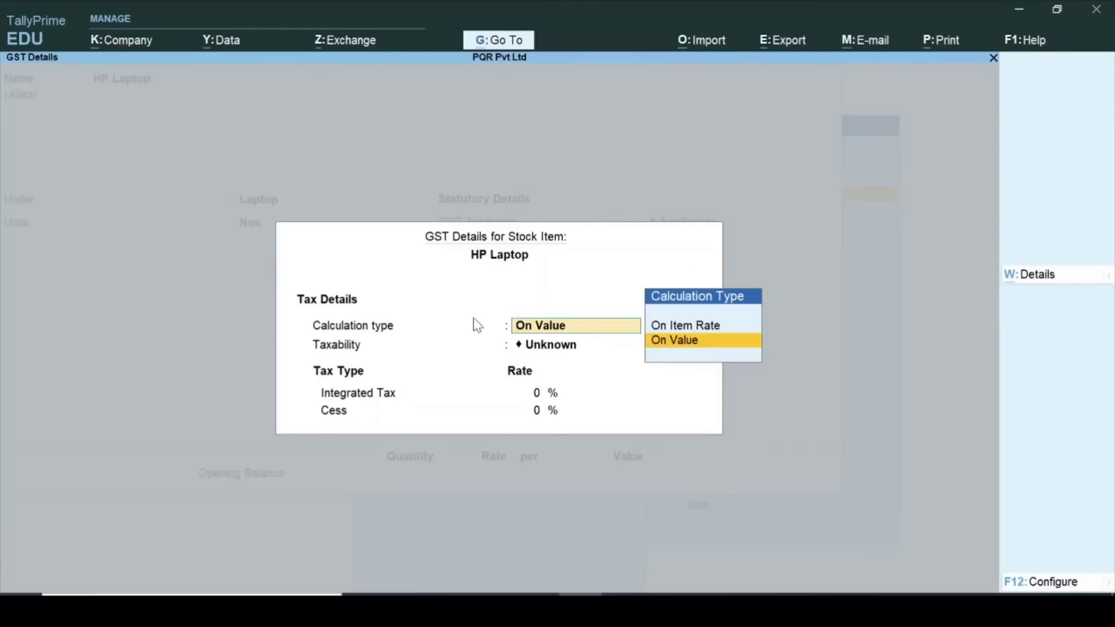
key("Return")
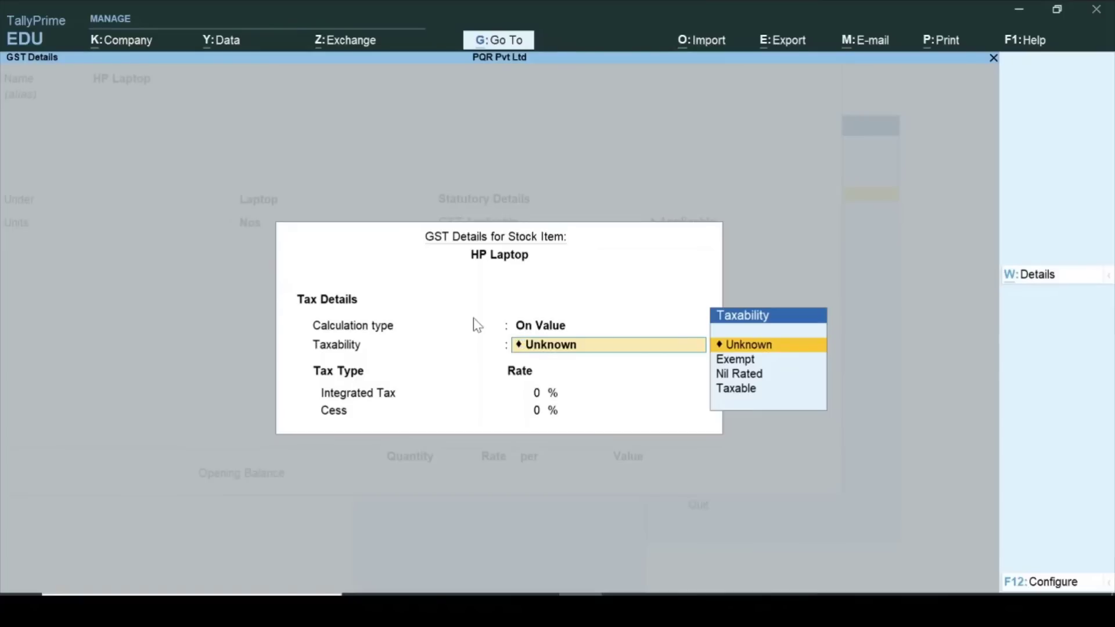
type("T")
key("Return")
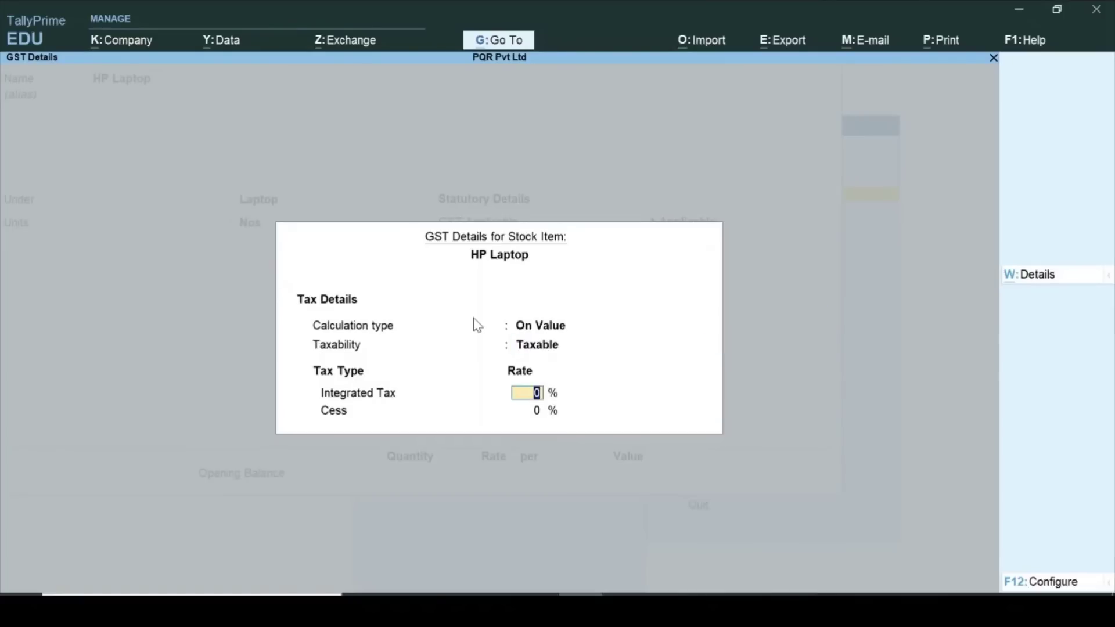
type("18")
key("Return")
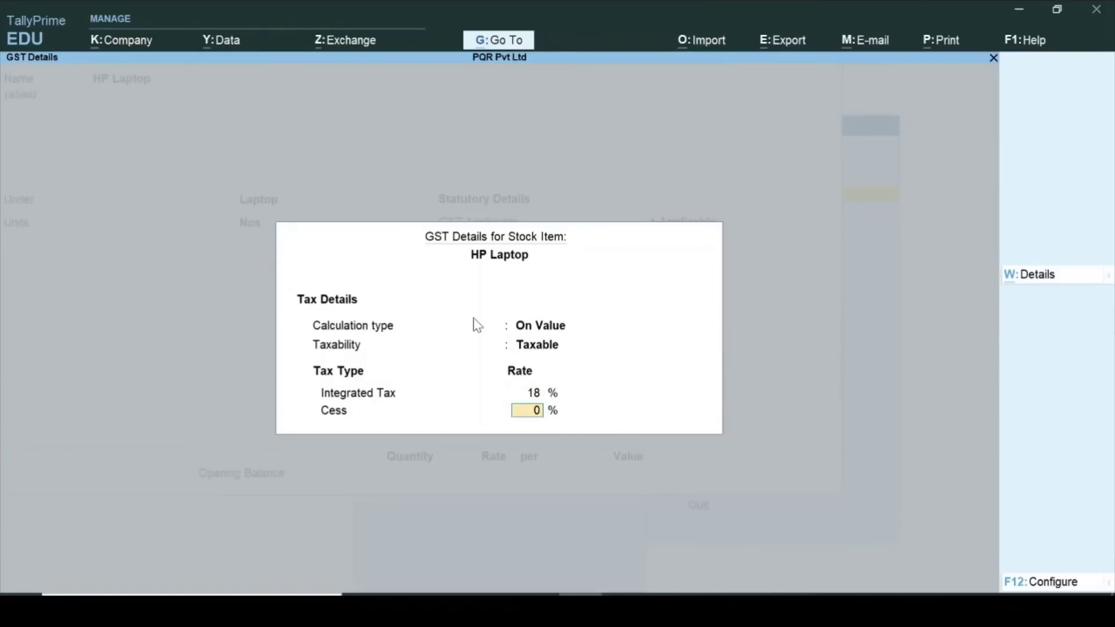
key("ctrl+a")
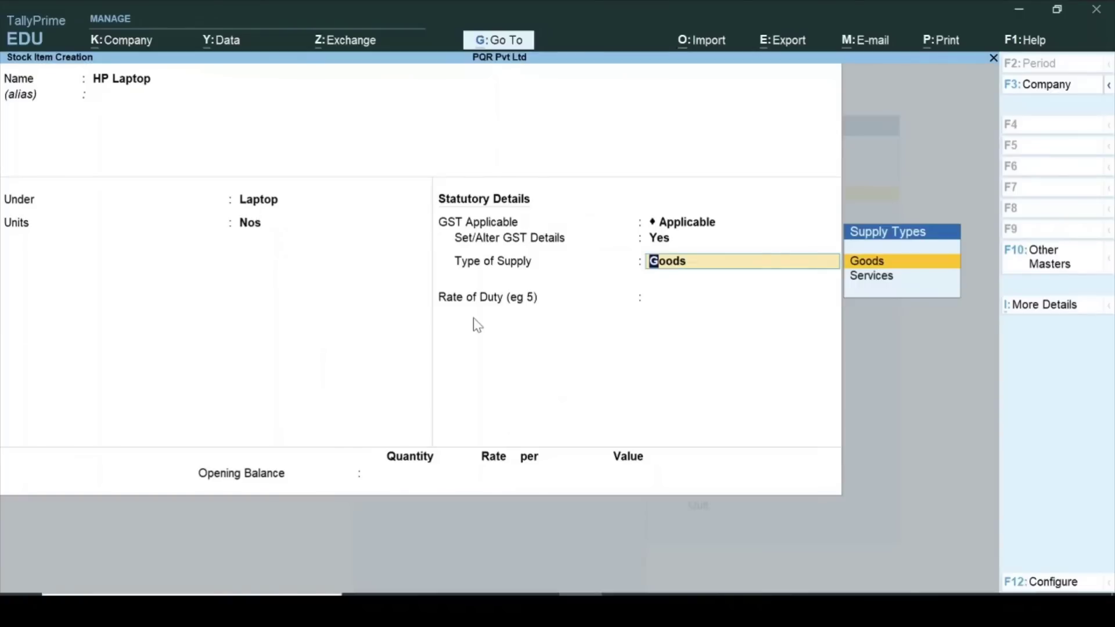
Save HP Laptop as Goods and enter 'Hp Desktop' as the next item name.
key("Return")
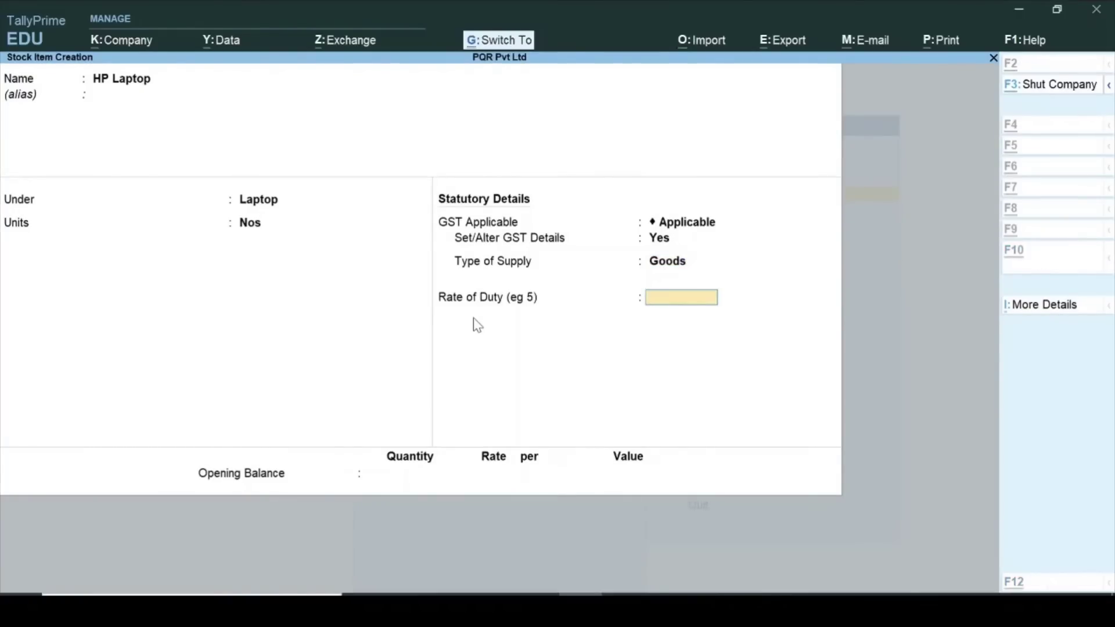
key("ctrl+a")
type("Hp Desktop")
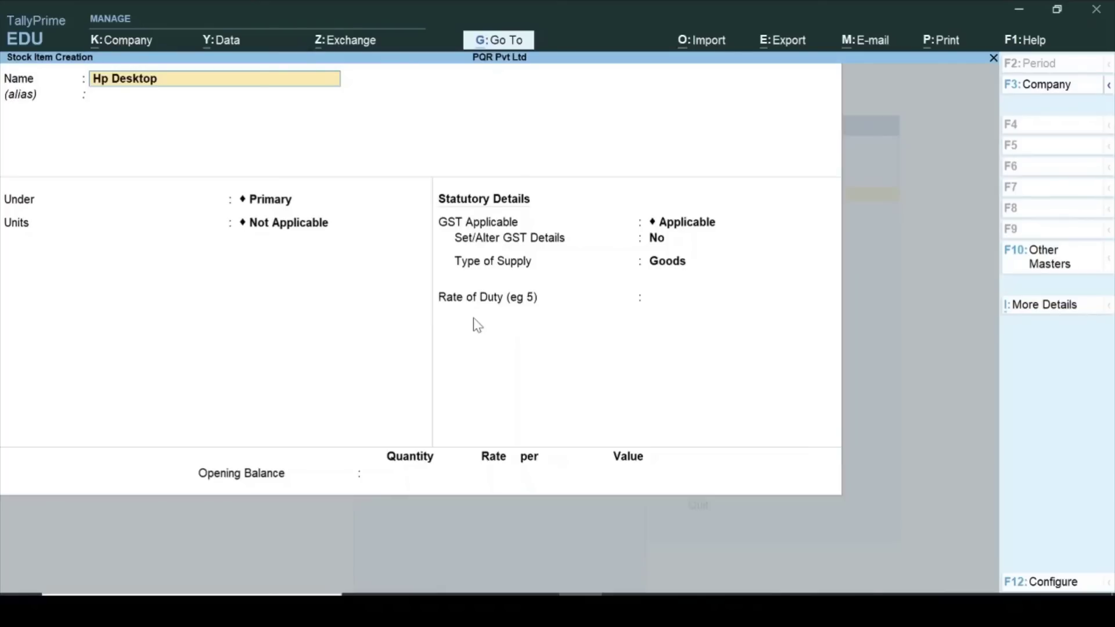
Place stock item Hp Desktop under the Desktop group with units Nos.
key("Return")
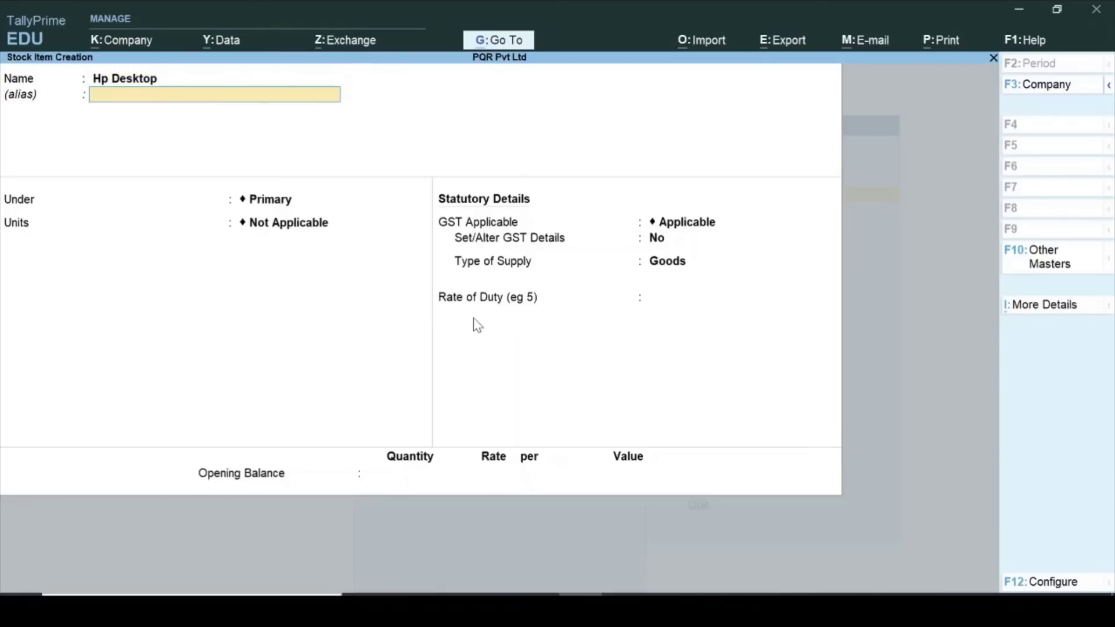
key("Return")
key("Down")
key("Return")
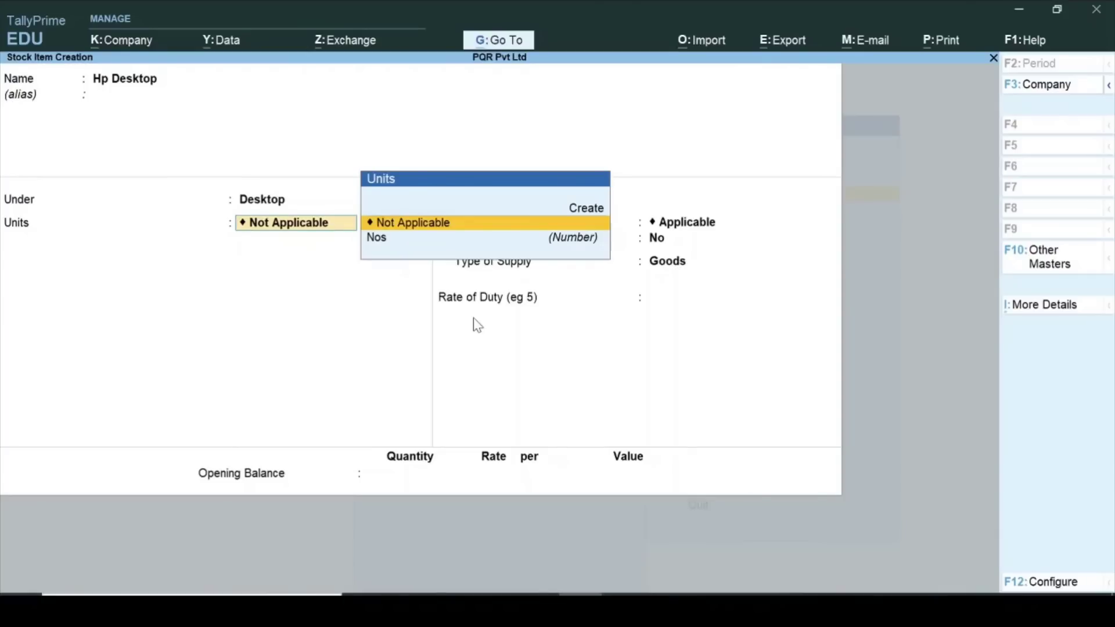
key("Down")
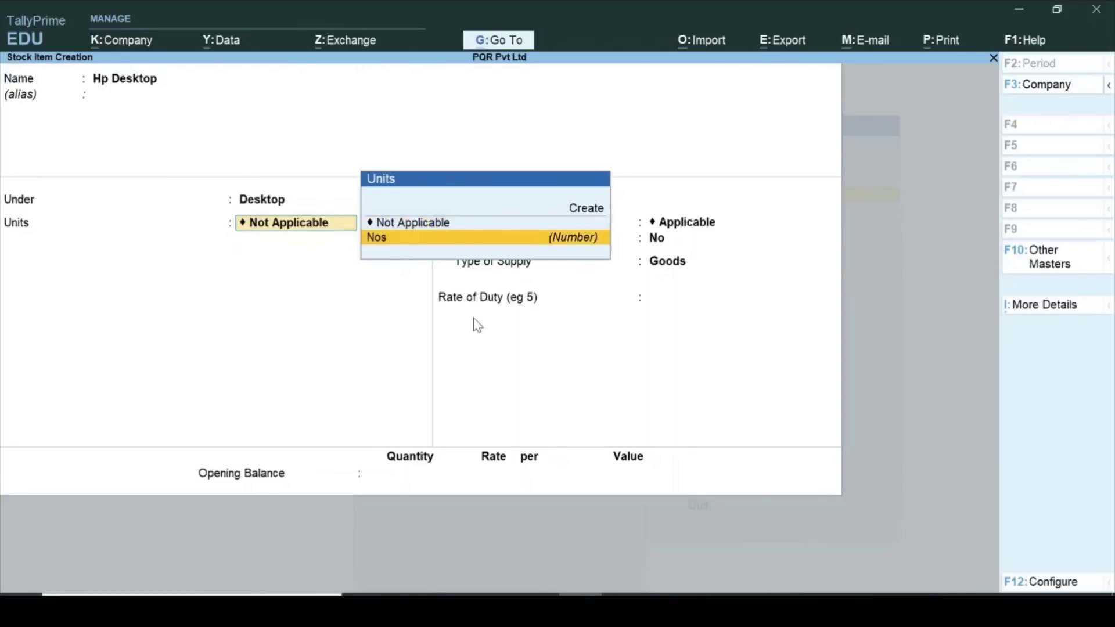
key("Return")
Give Hp Desktop GST details of On Value, Taxable, with 18% integrated tax.
key("Return")
type("y")
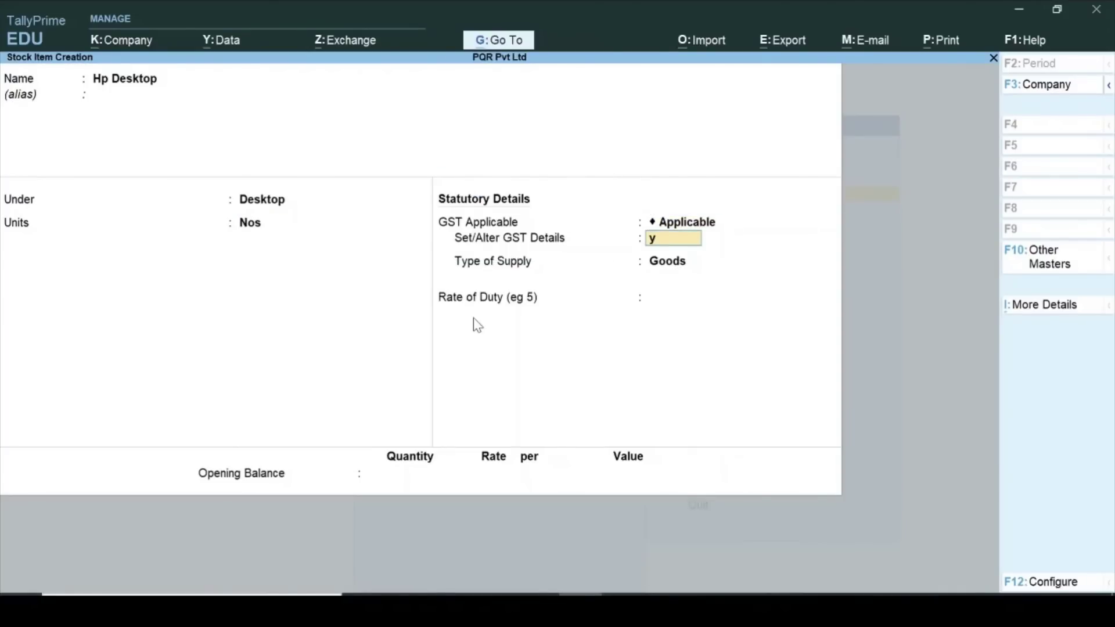
key("Return")
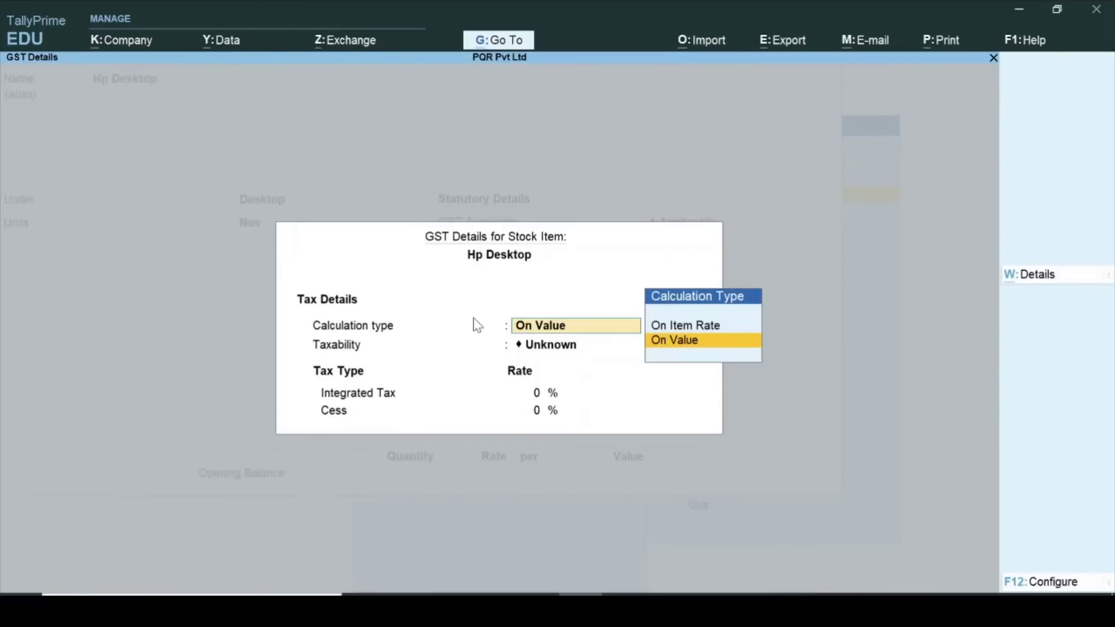
key("Return")
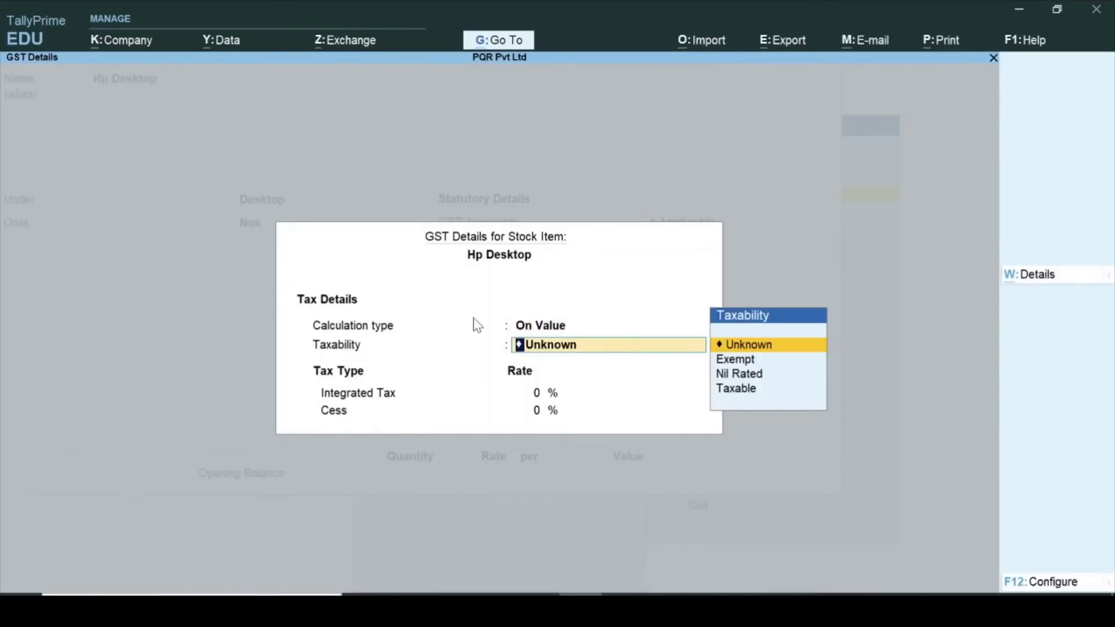
type("T")
key("Return")
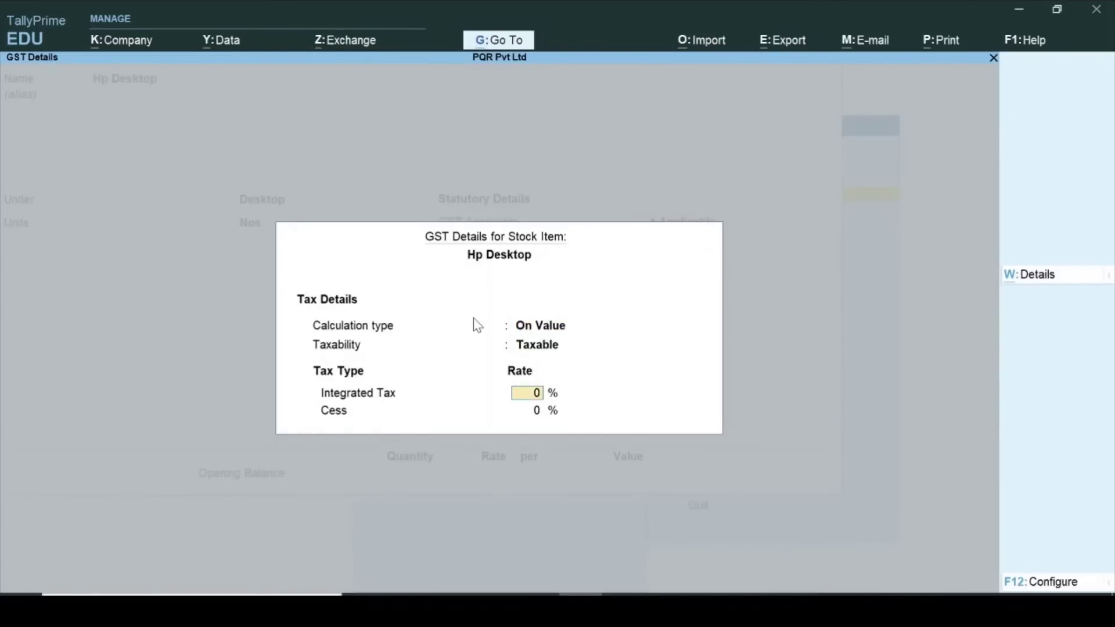
type("18")
key("Return")
key("ctrl+a")
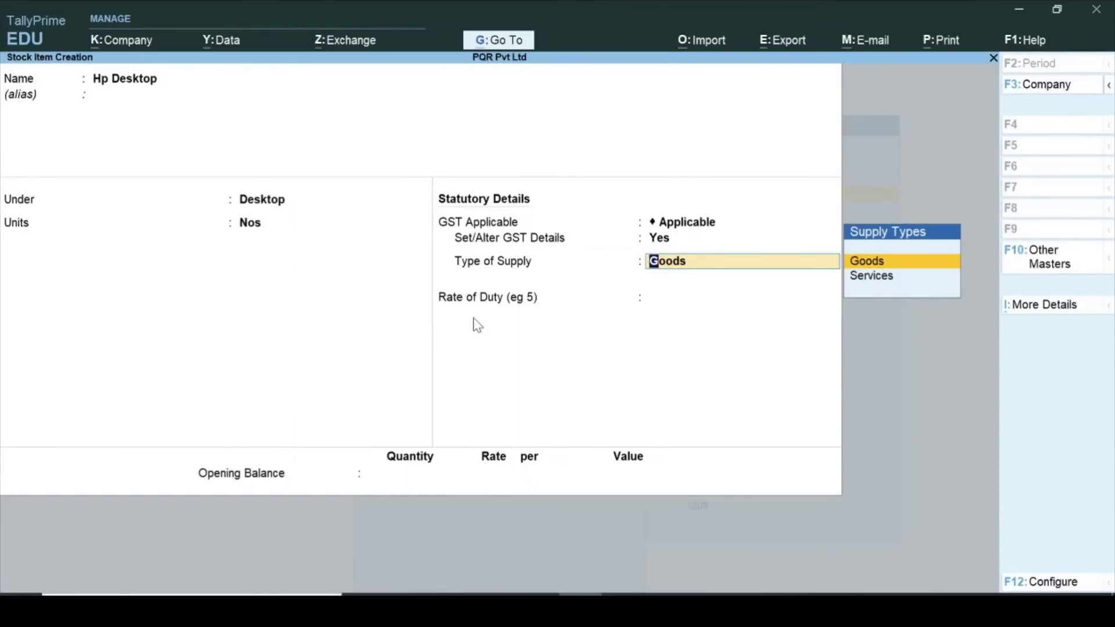
Save Hp Desktop as Goods and return to the Gateway of Tally.
key("Return")
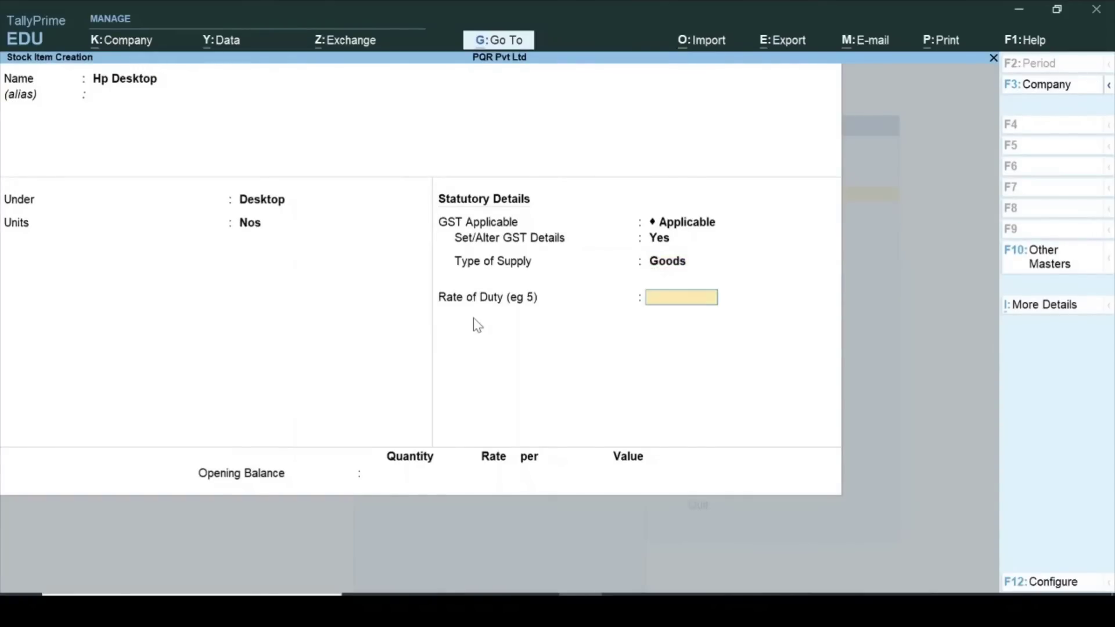
key("ctrl+a")
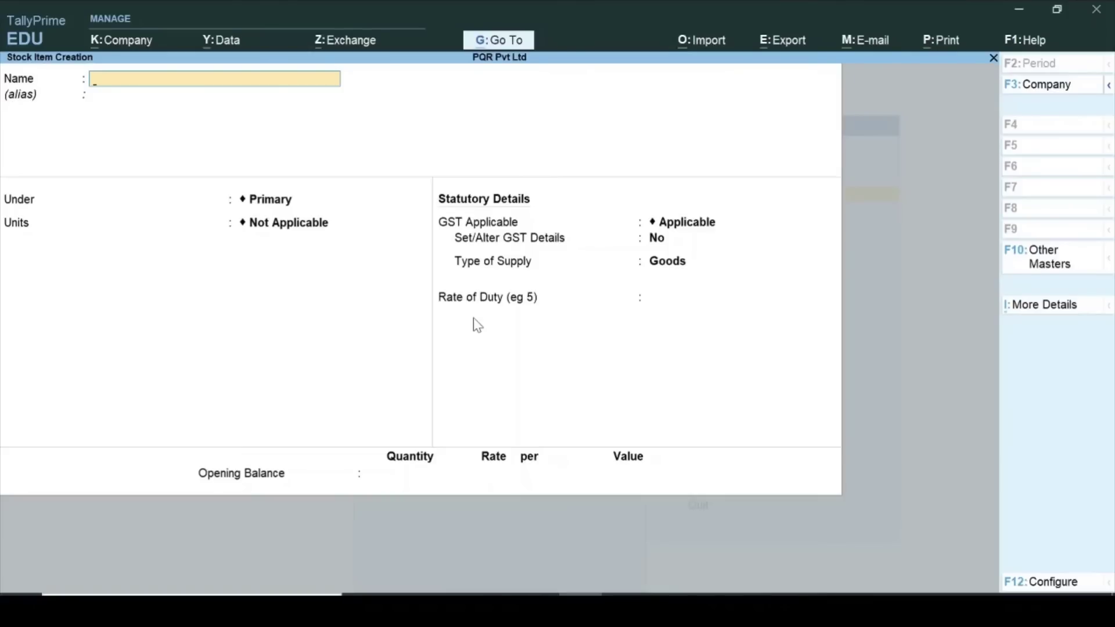
key("Escape")
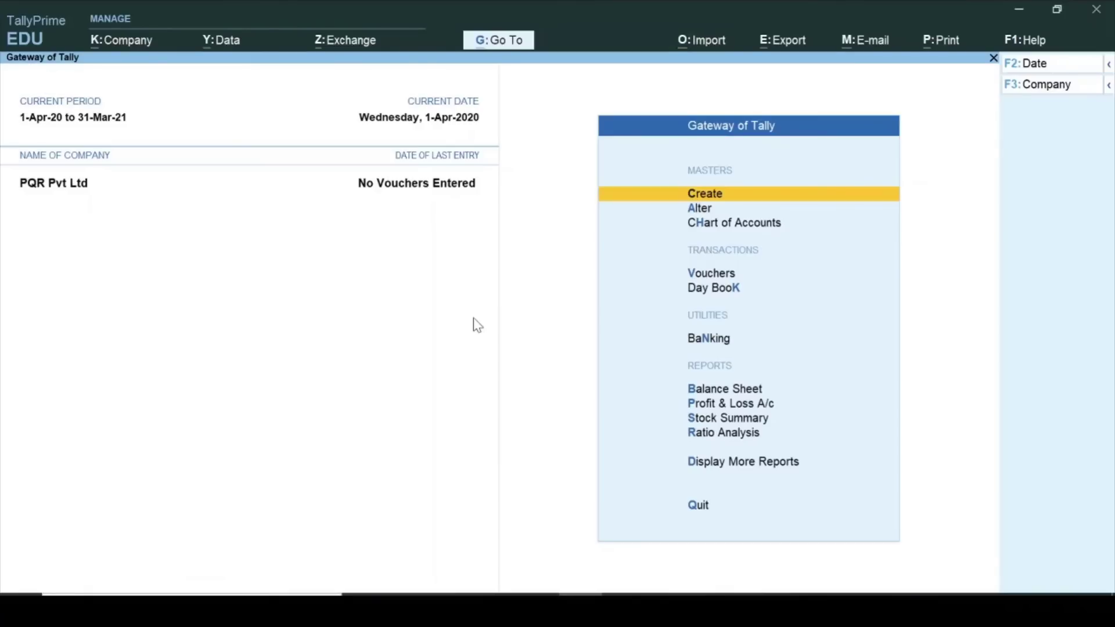
Start a purchase voucher with supplier invoice 001 dated 1-Apr-20.
key("v")
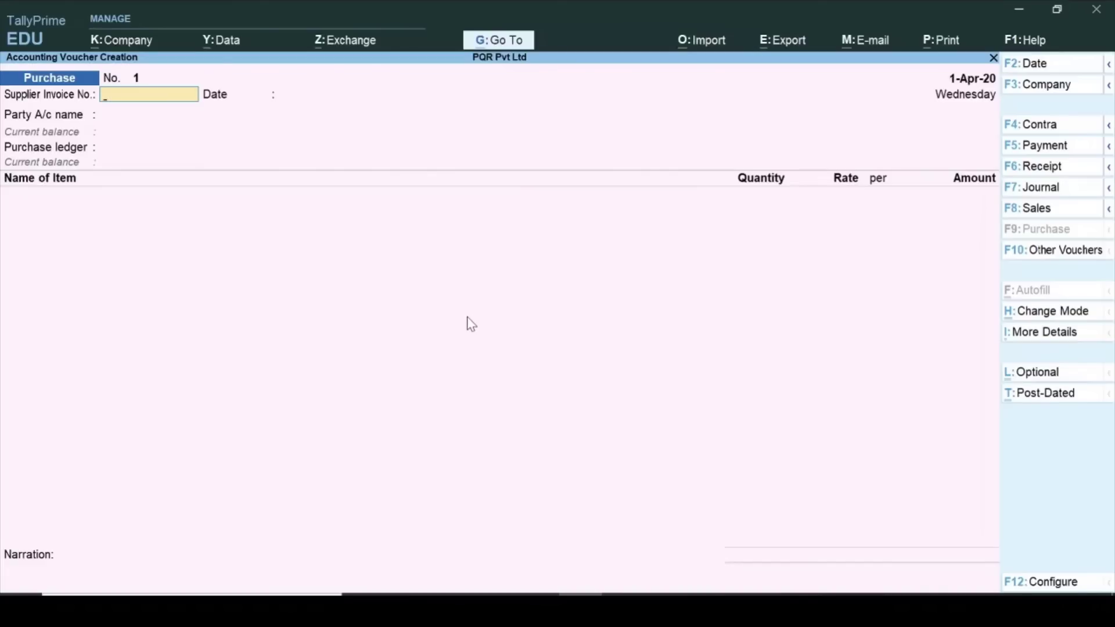
type("00")
type("1")
key("Return")
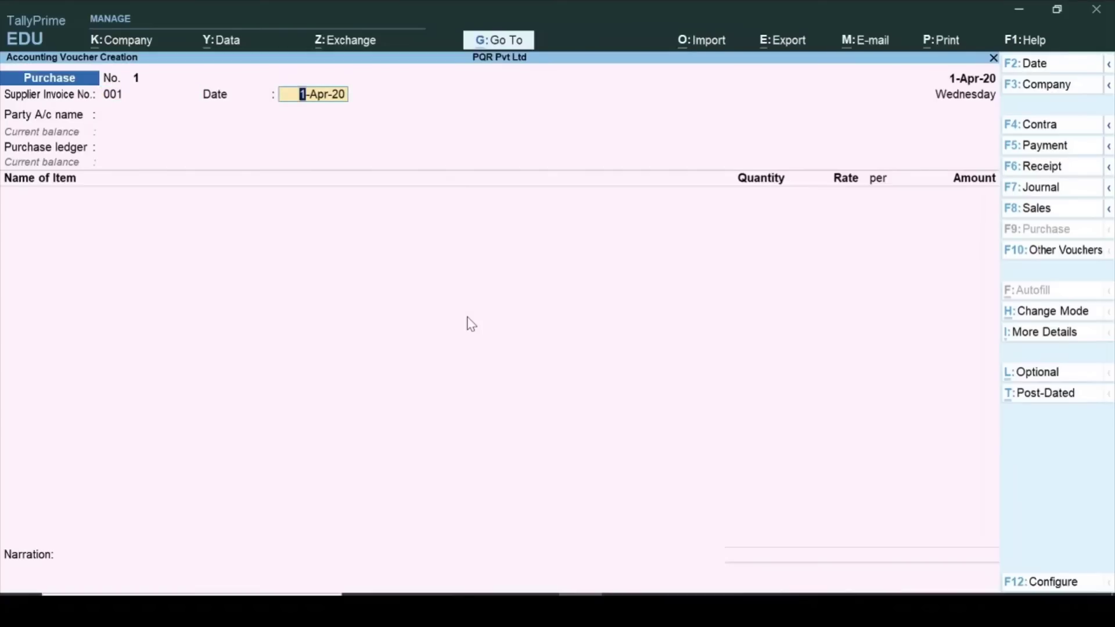
key("Return")
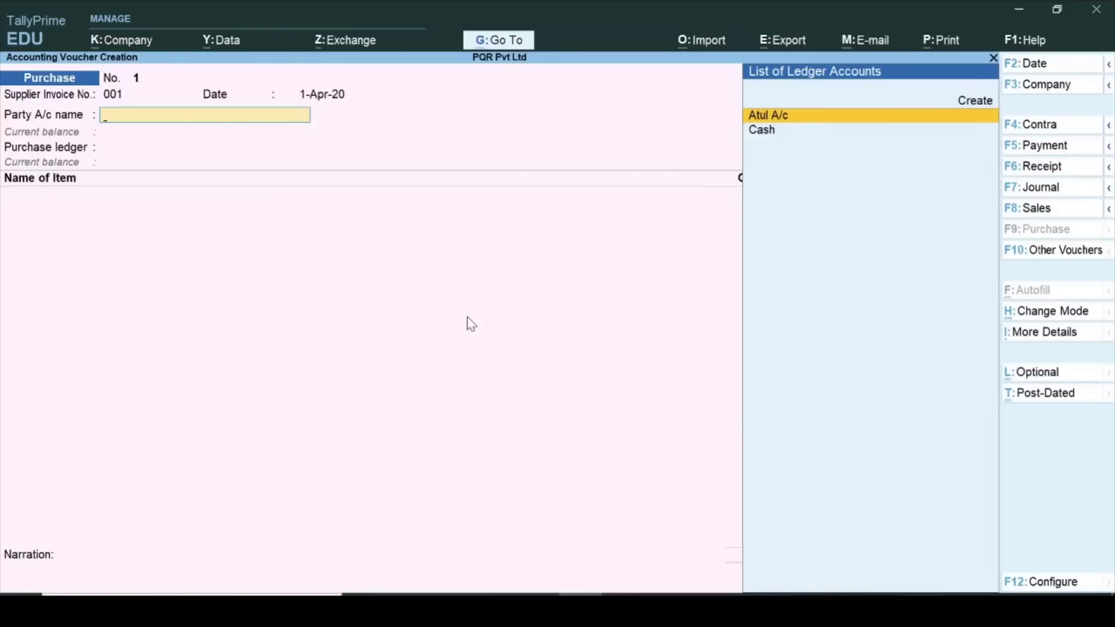
Set party Atul A/c, accept its receipt and party details, and choose Purchase A/c.
key("Return")
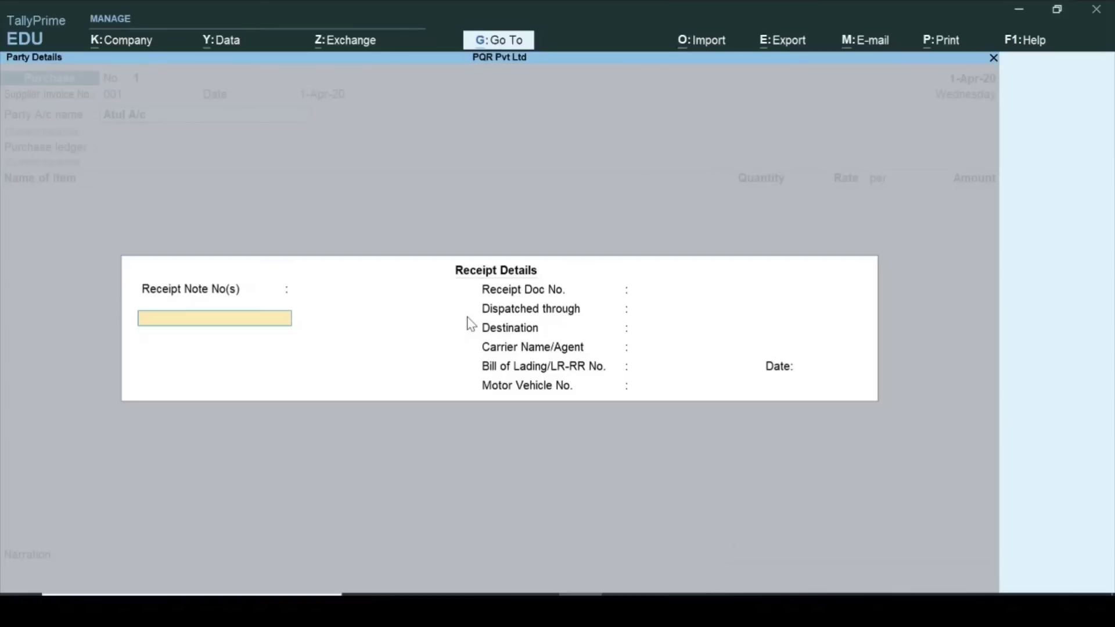
key("Return")
key("Return")
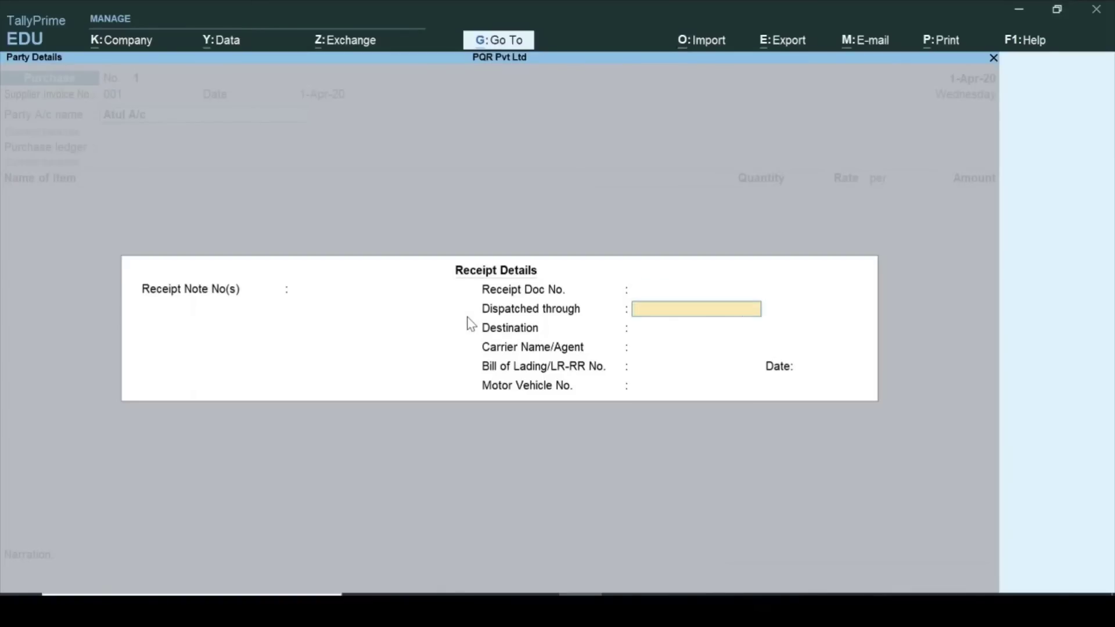
key("ctrl+a")
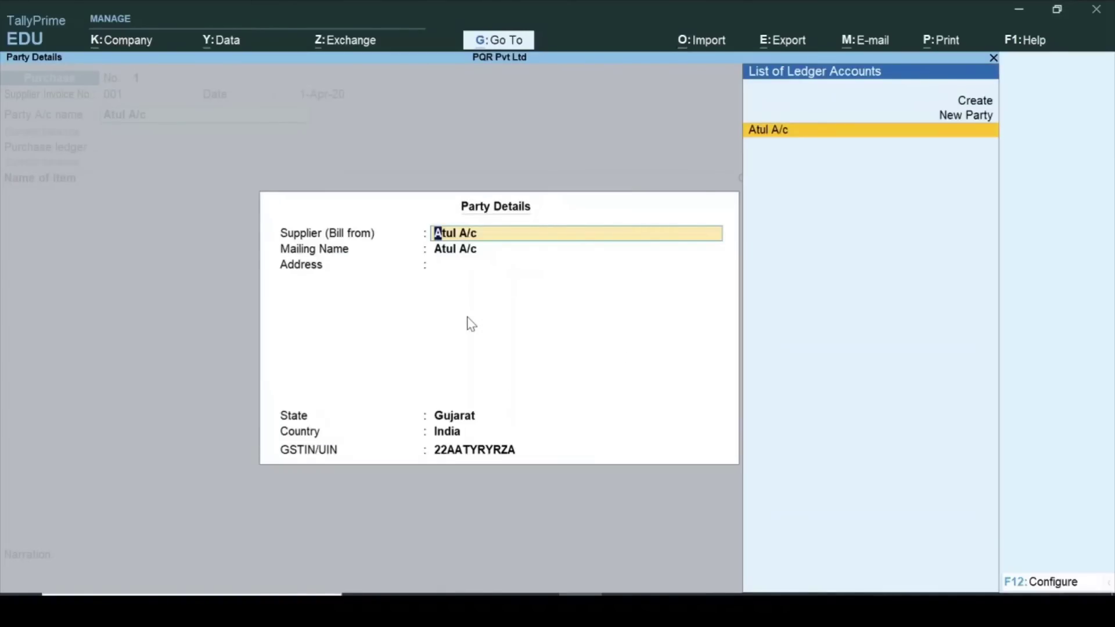
key("Return")
key("Return")
key("Return")
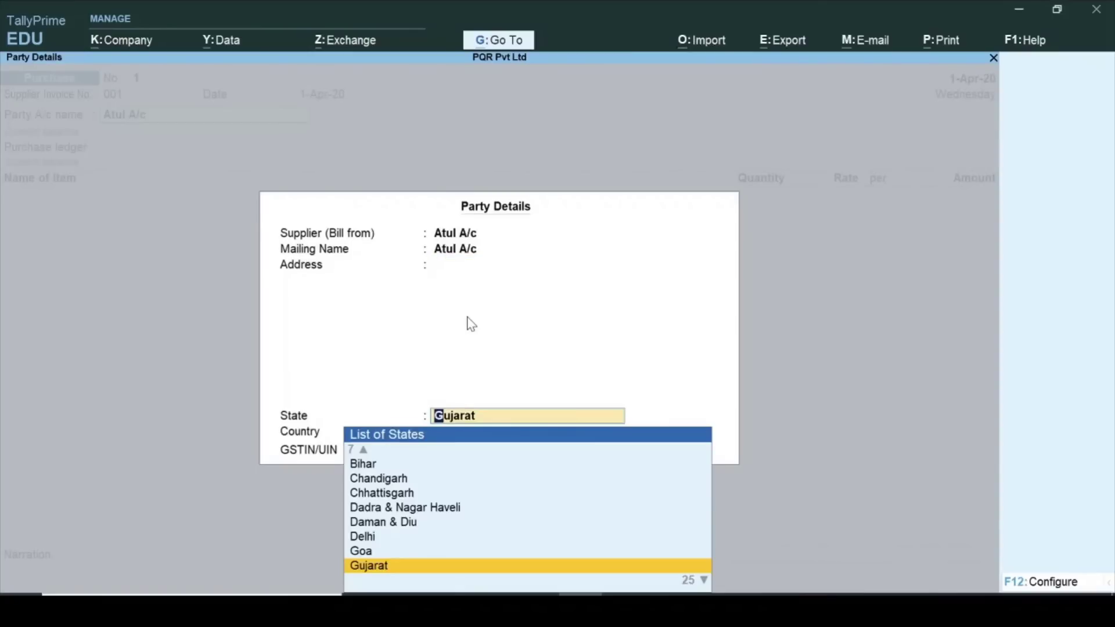
key("Return")
key("ctrl+a")
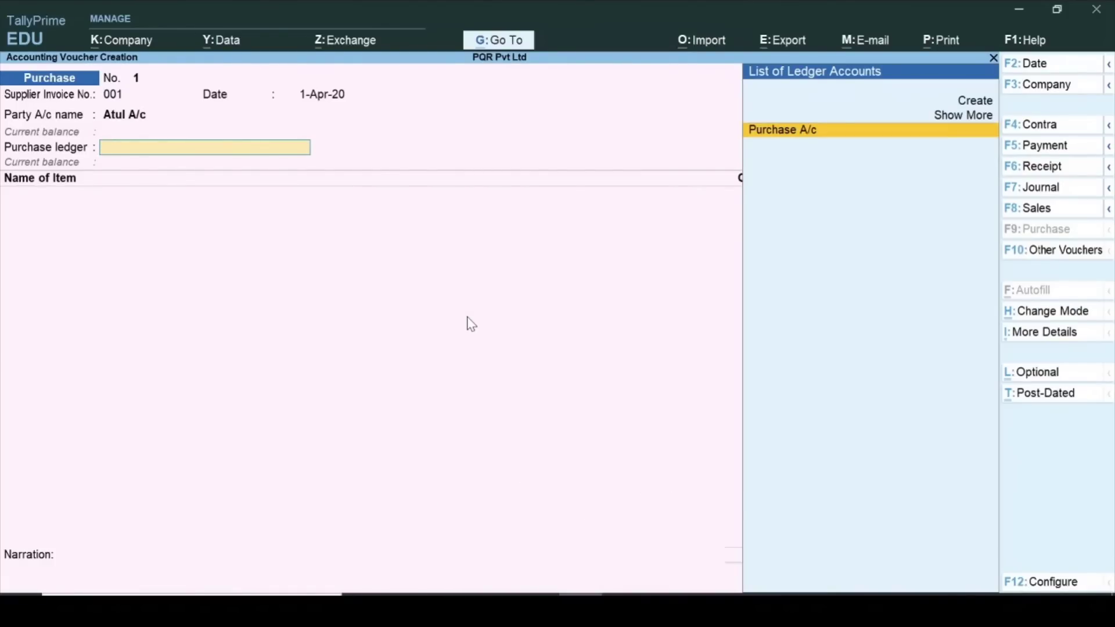
key("Return")
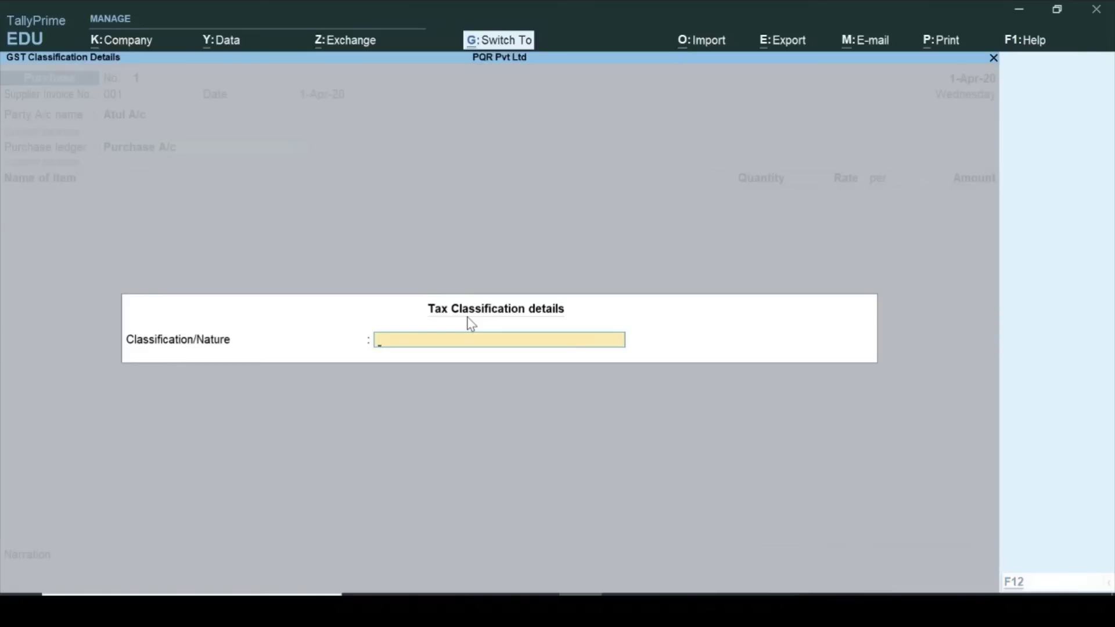
key("ctrl+a")
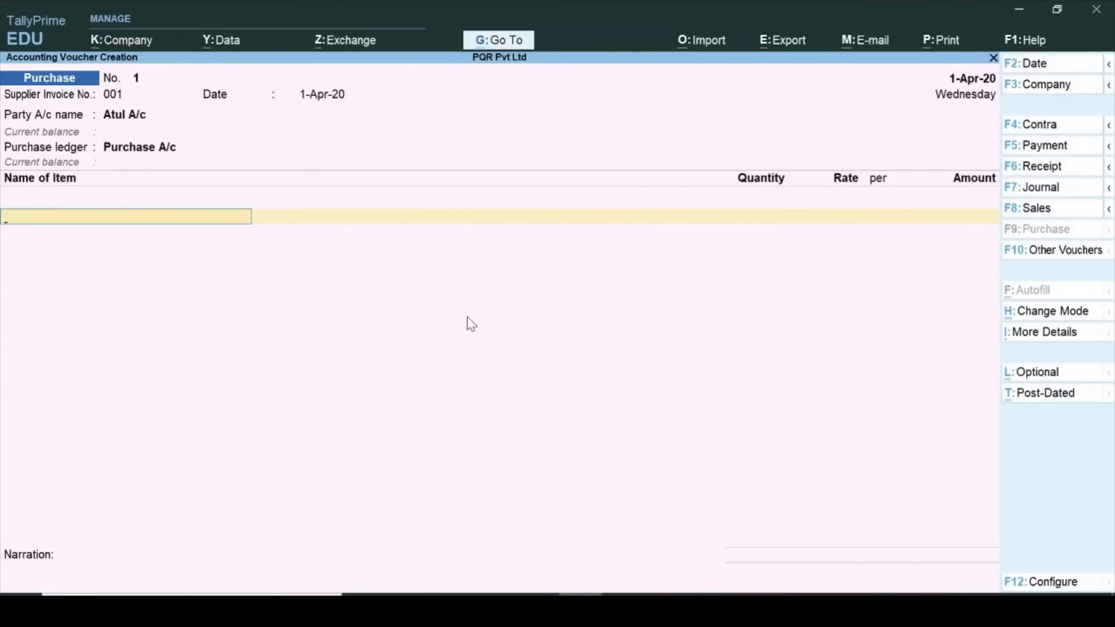
Add Dell Laptop to the voucher: 10 Nos at 25,000.
type("D")
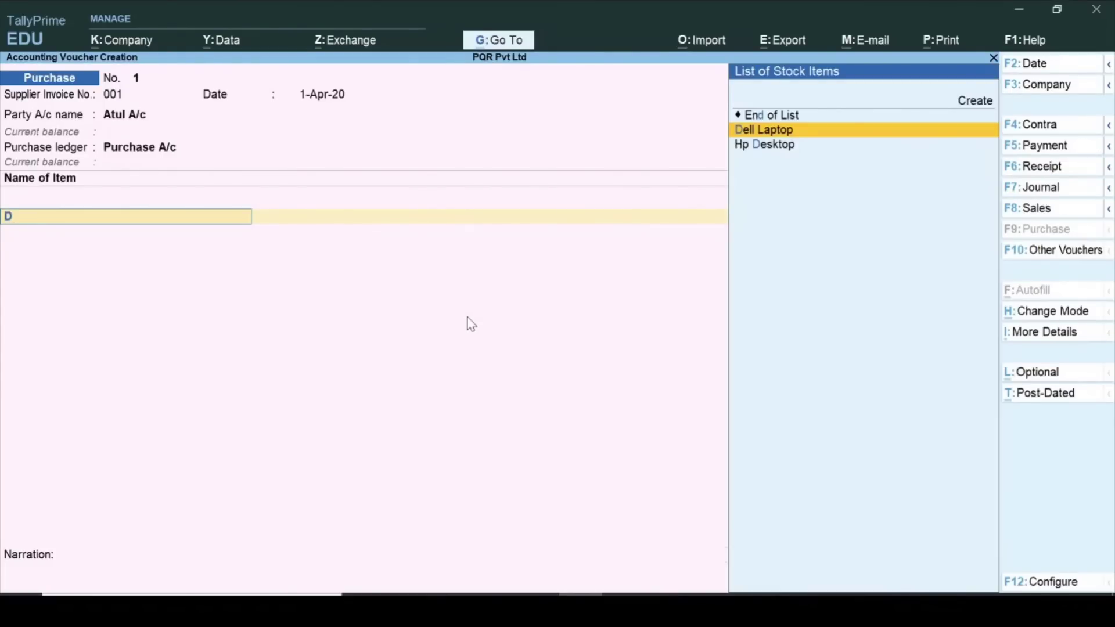
key("Return")
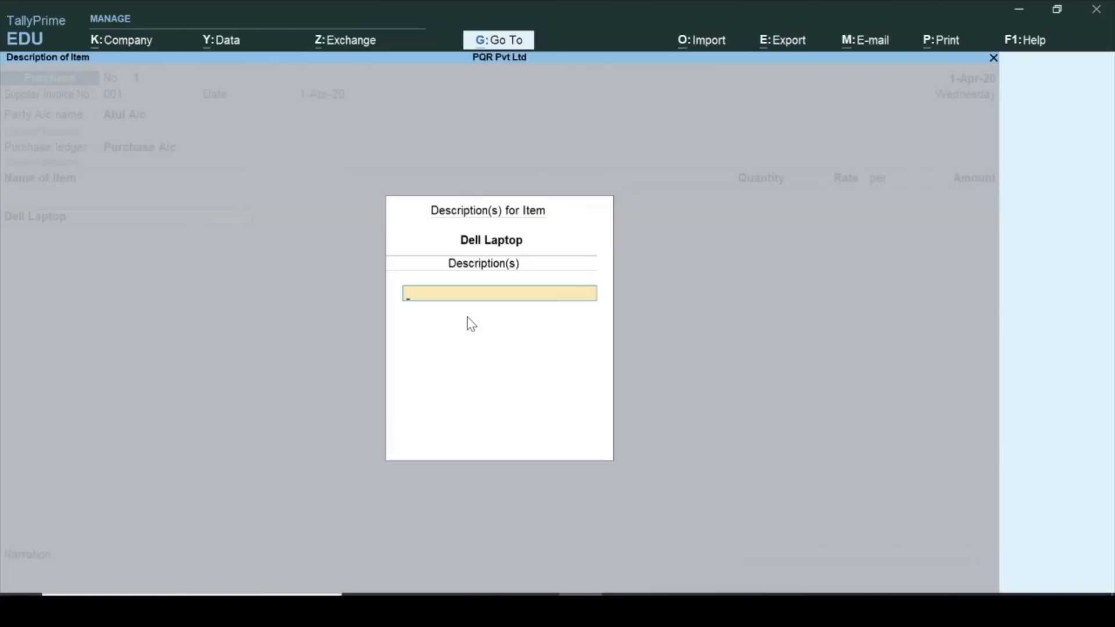
key("ctrl+a")
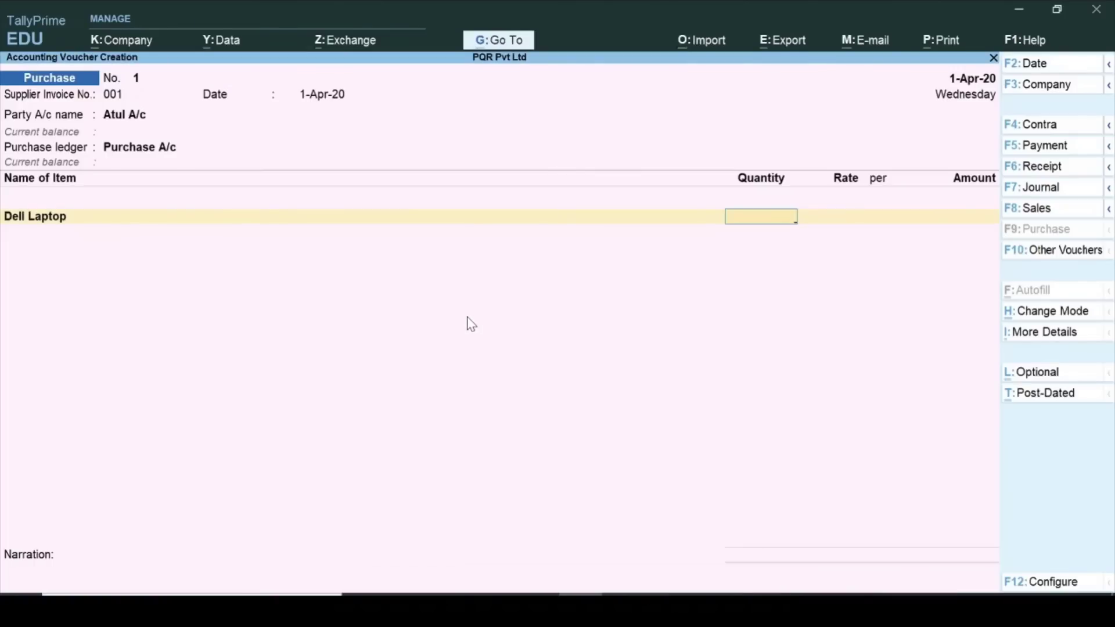
type("10")
key("Return")
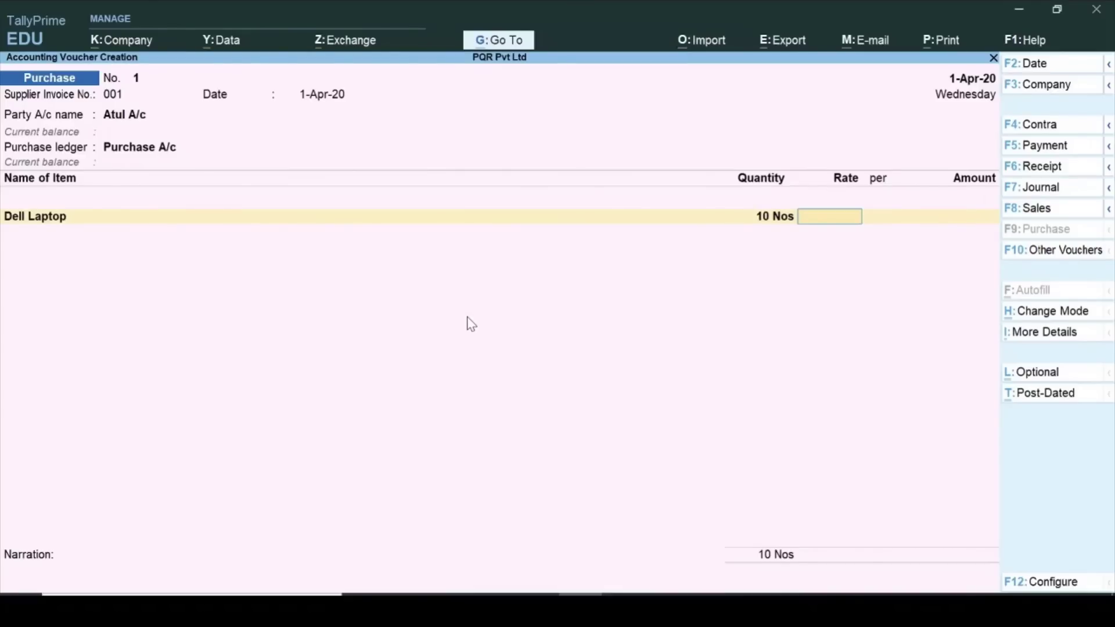
type("25,000")
key("Return")
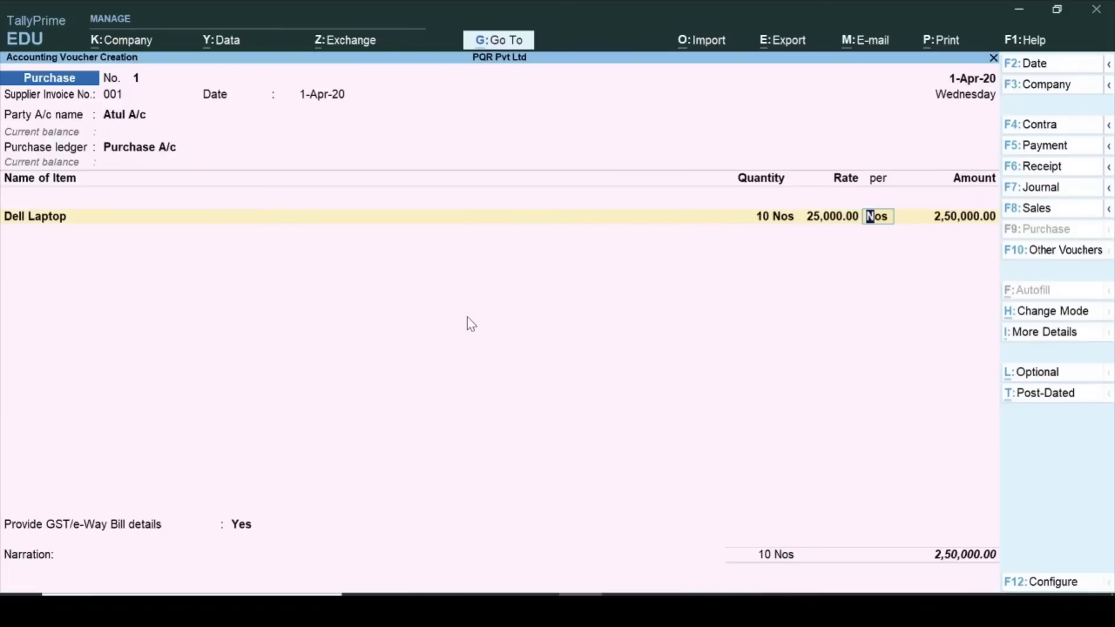
key("Return")
key("Return")
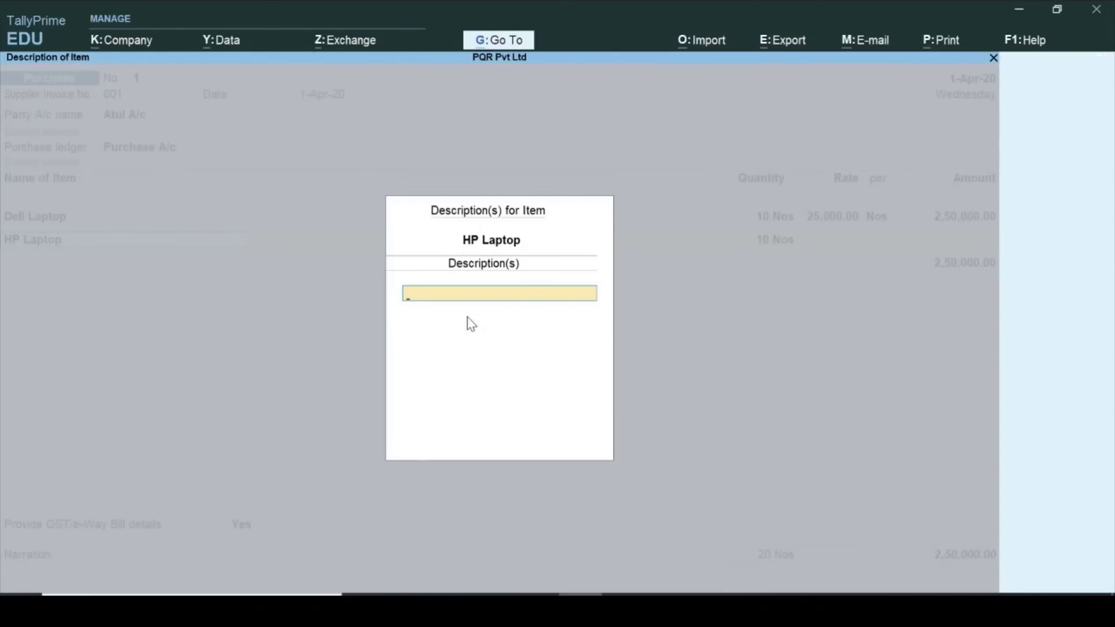
Add HP Laptop to the voucher: 10 Nos at 27,000.
key("Return")
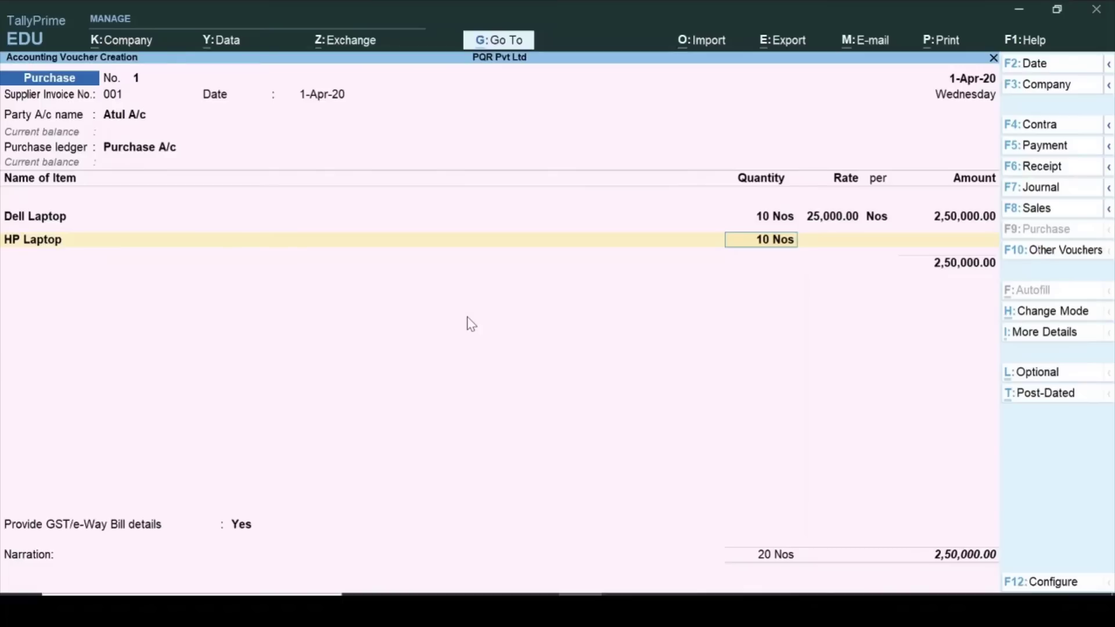
key("Return")
type("27000")
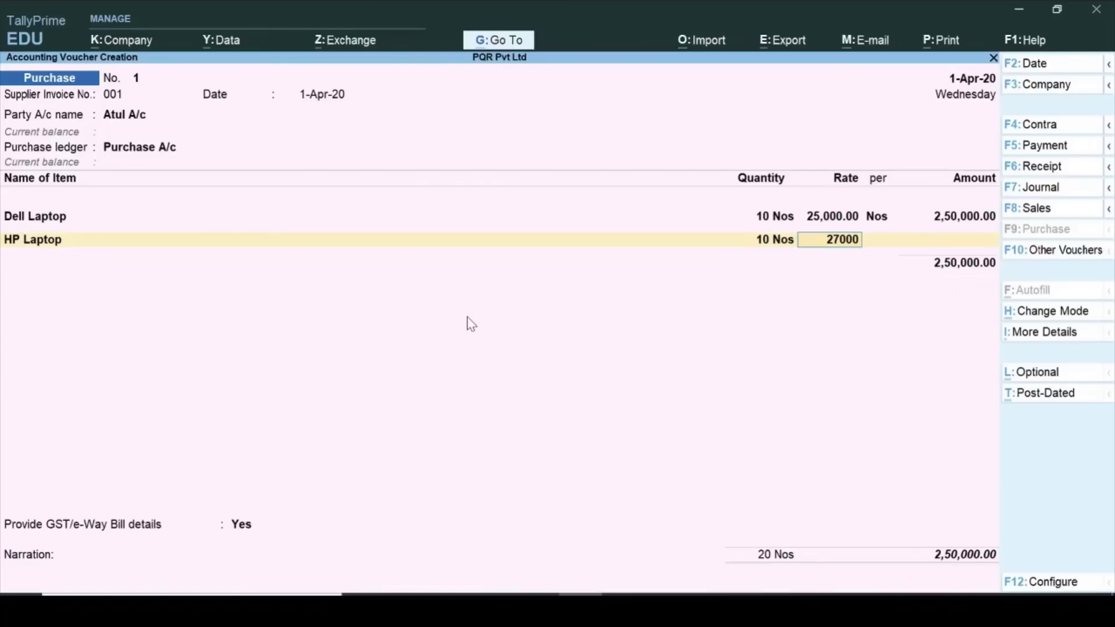
key("Return")
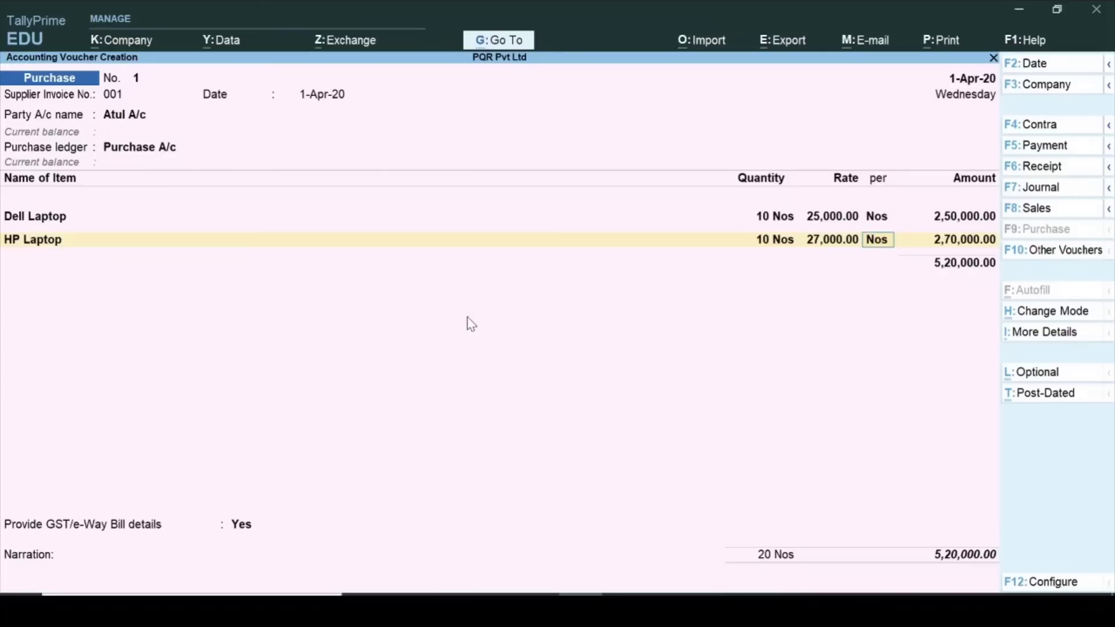
key("Return")
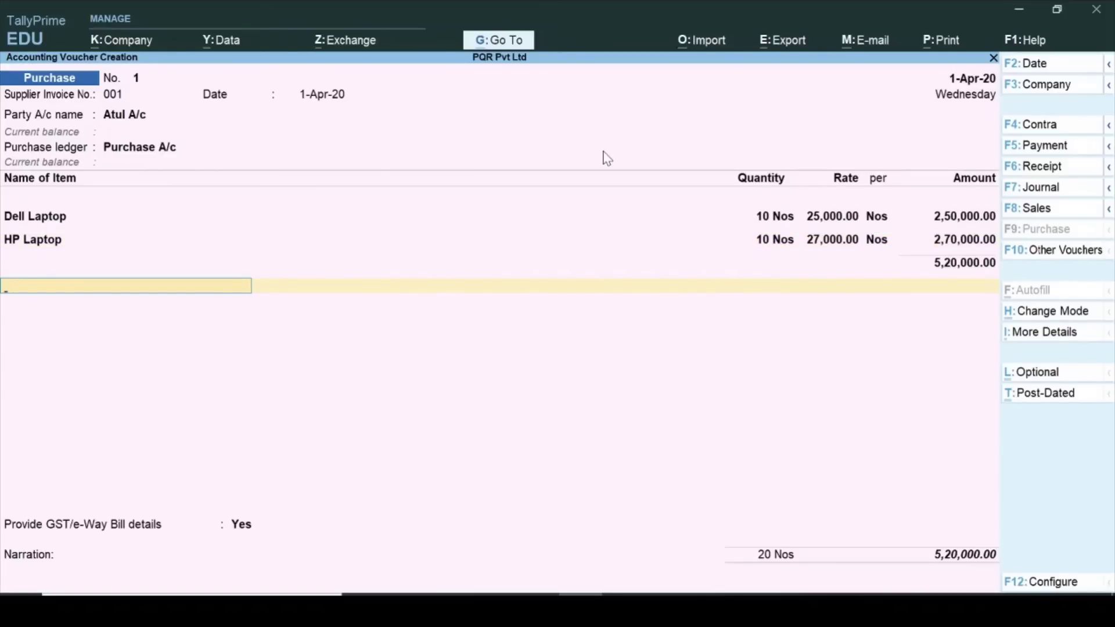
Add CGST and SGST rows of 46,800.00 each to the voucher.
type("Cg")
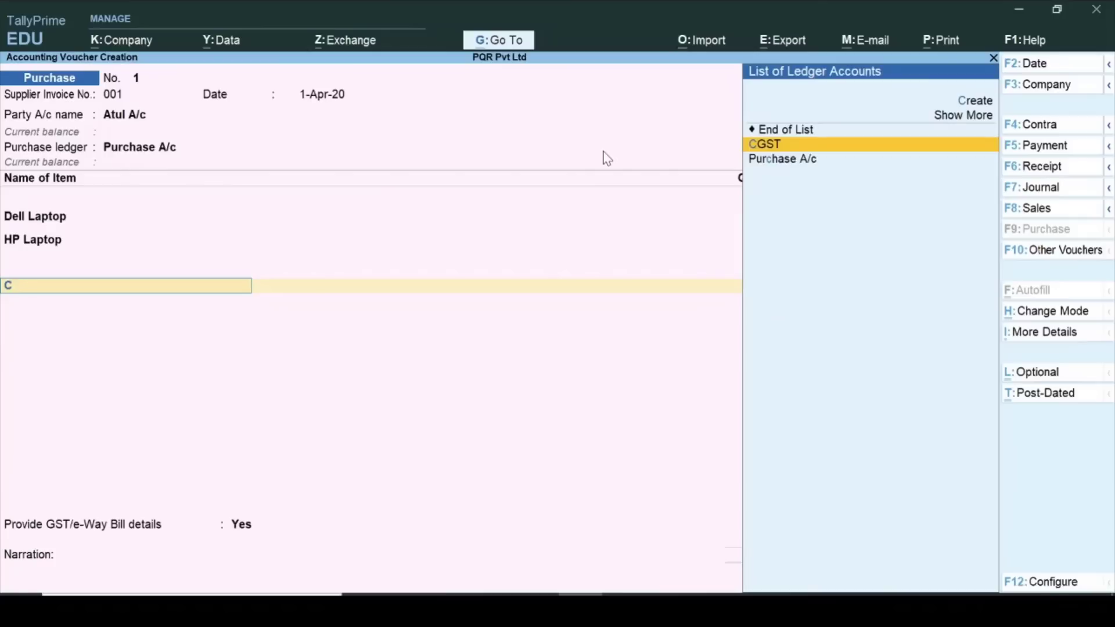
key("Return")
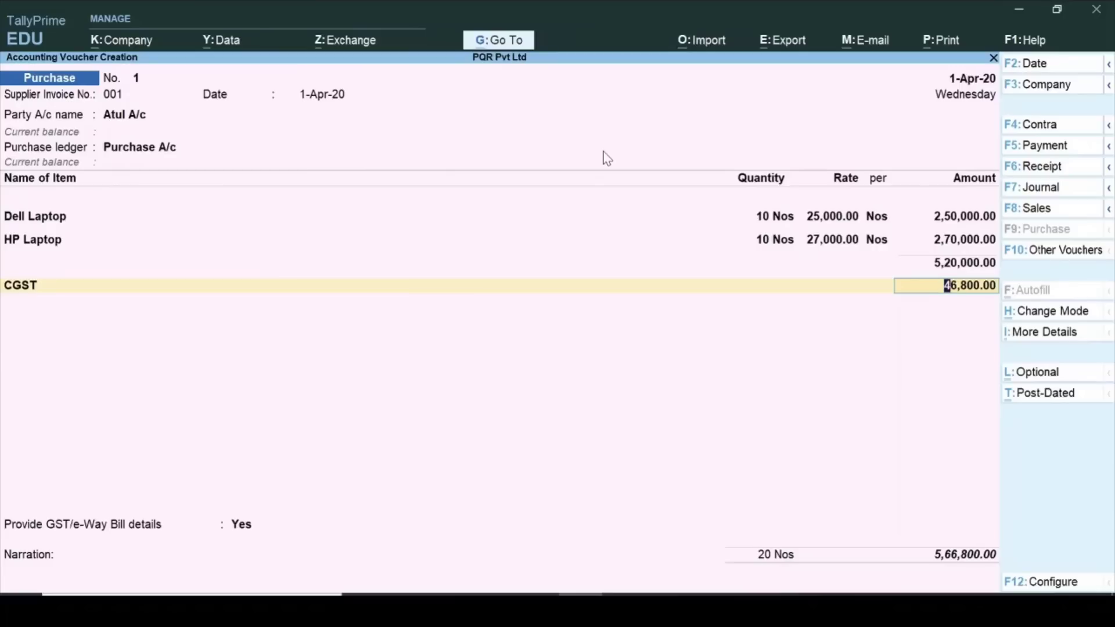
key("Return")
type("S")
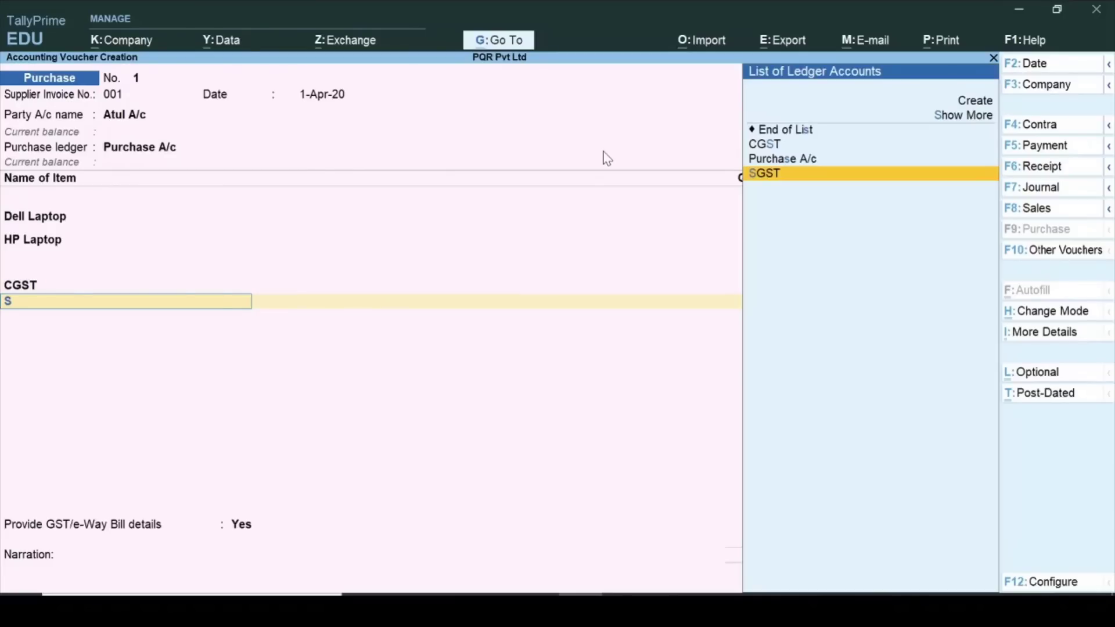
key("Return")
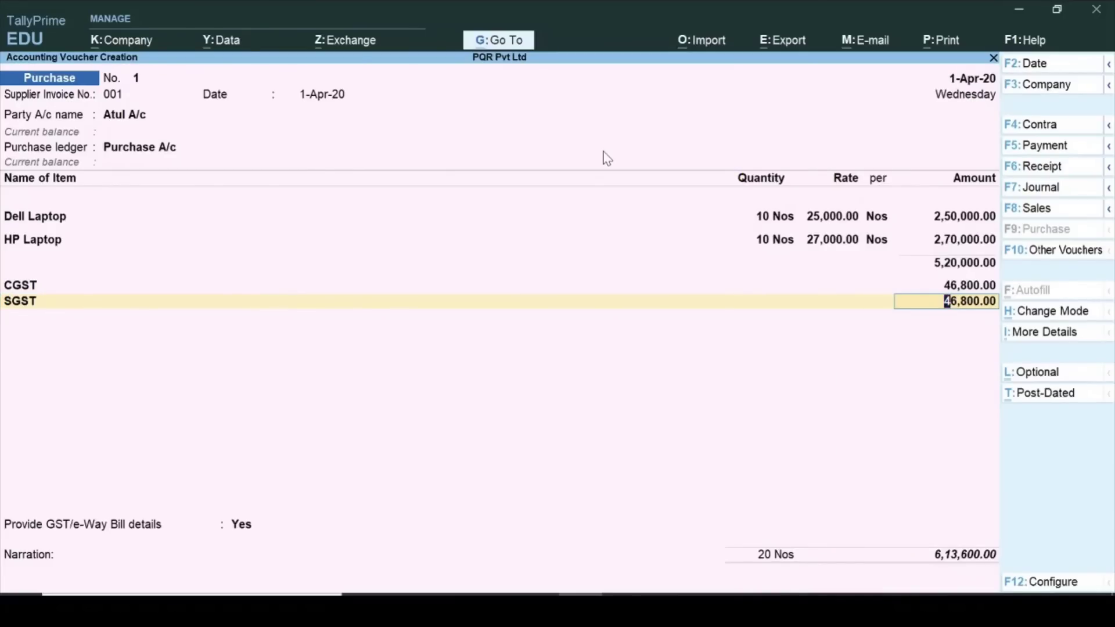
key("Return")
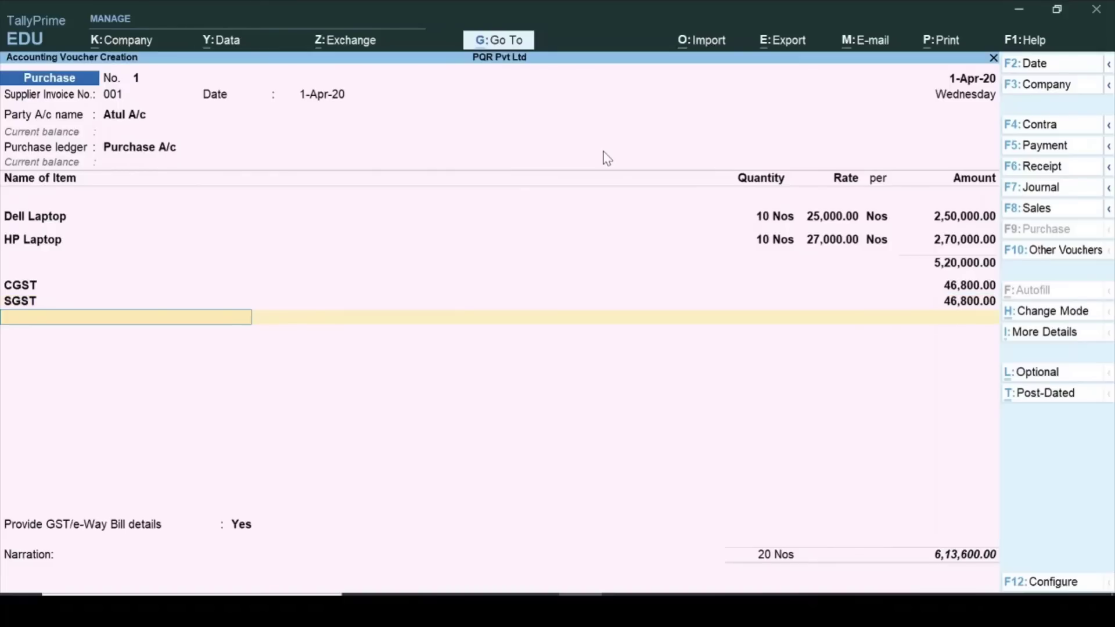
key("Return")
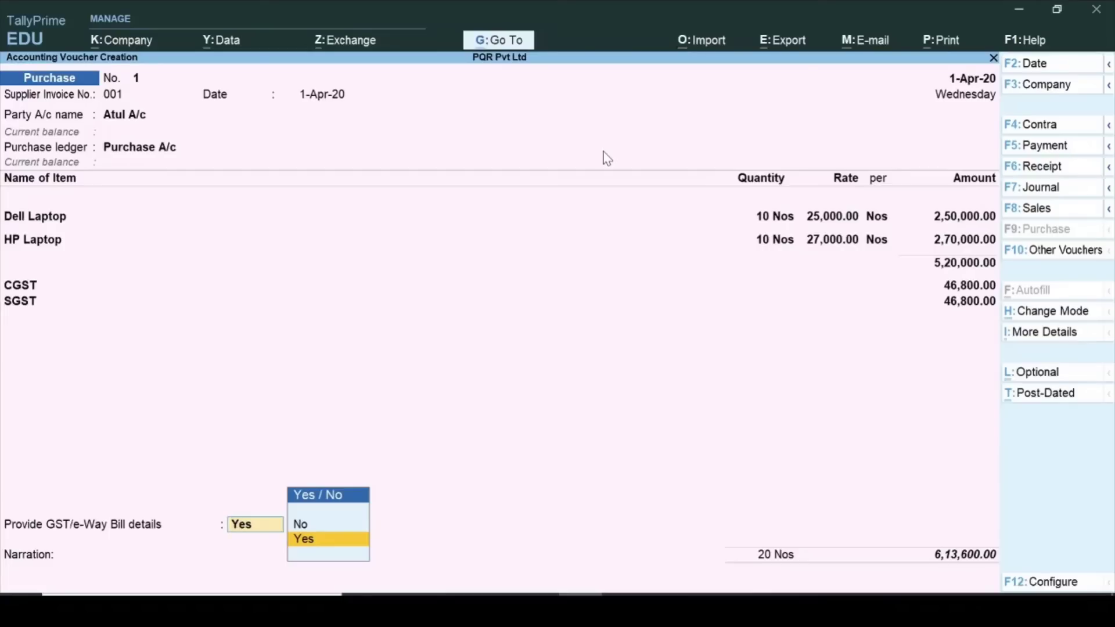
Set GST/e-Way Bill details to No and save purchase voucher No. 1.
key("Up")
key("Return")
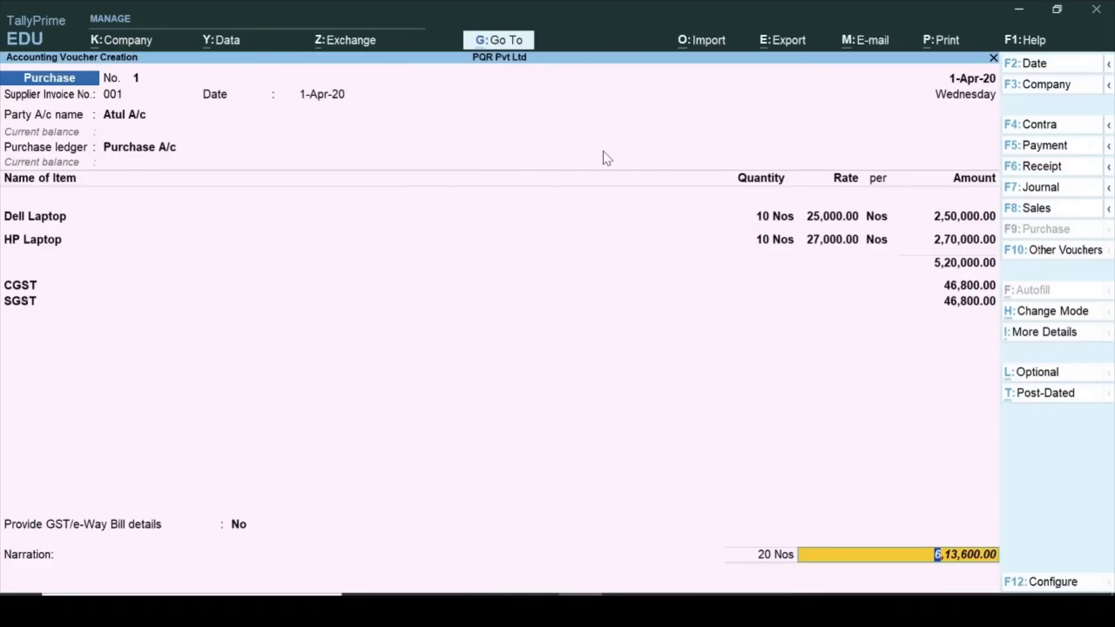
key("Return")
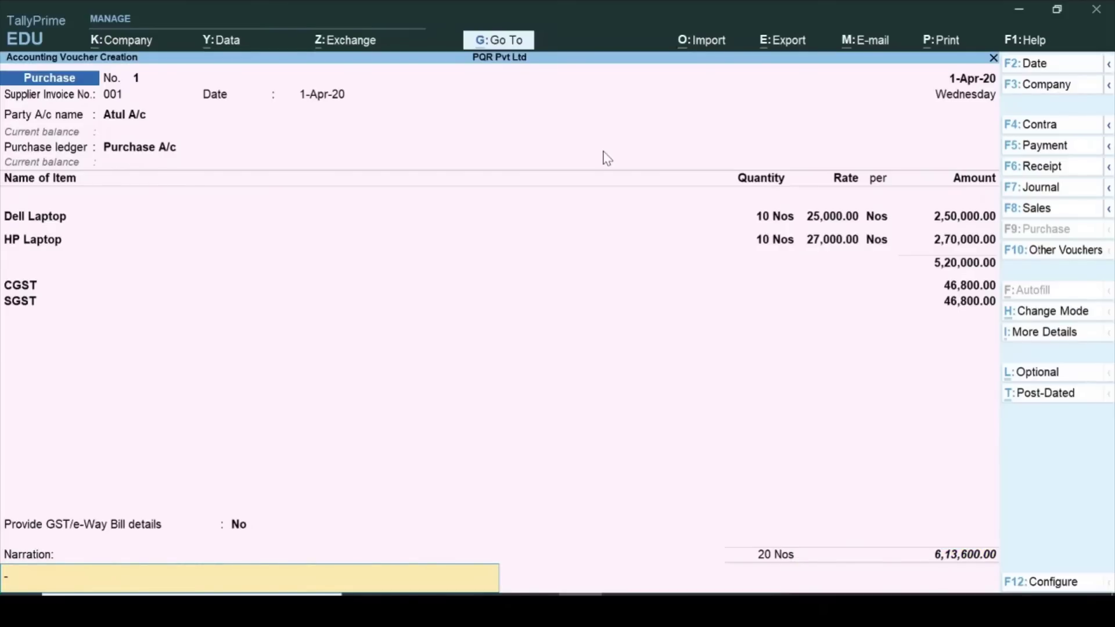
key("ctrl")
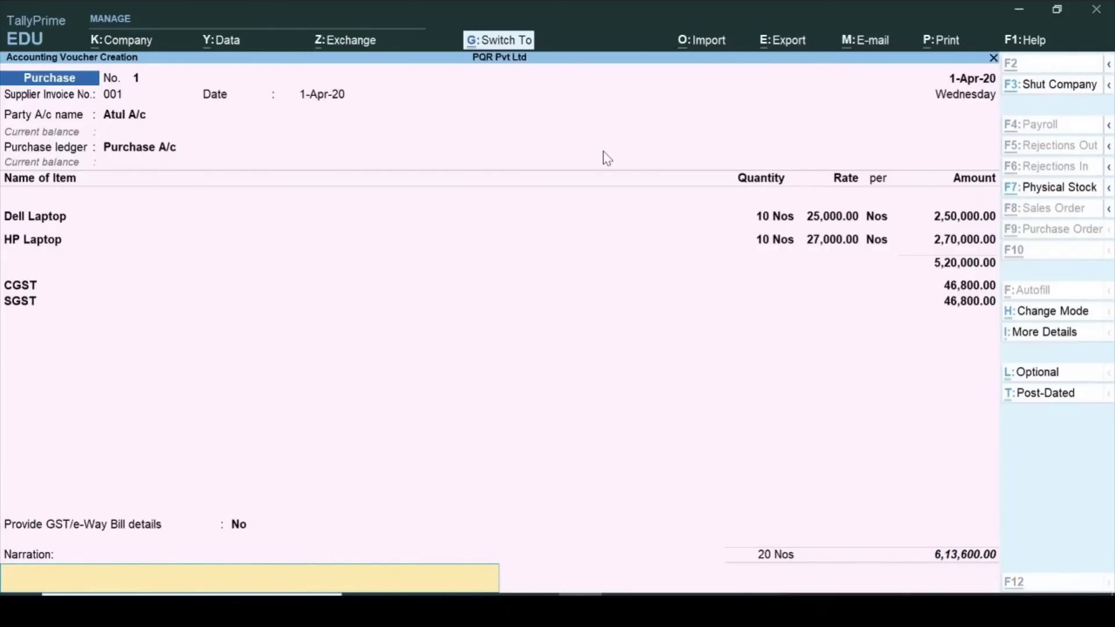
key("ctrl+a")
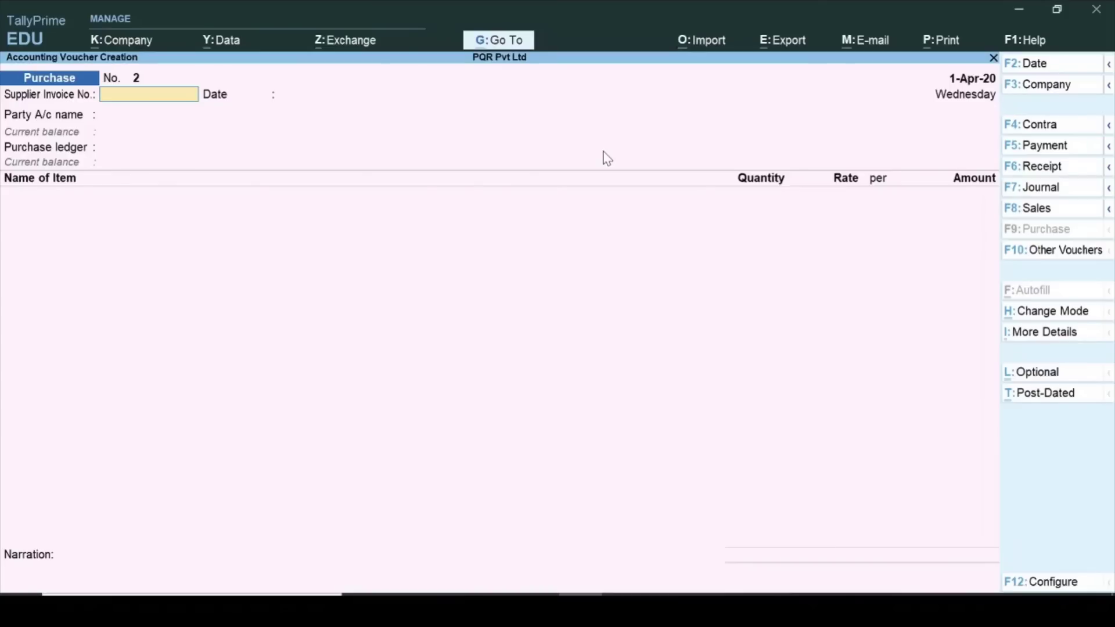
key("Page_Up")
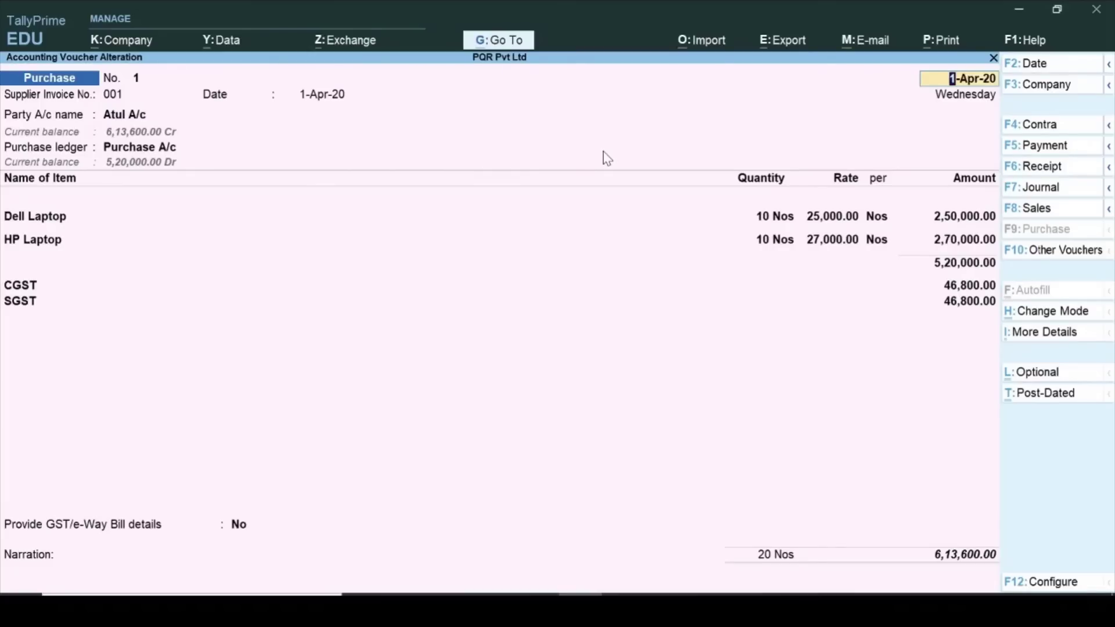
key("ctrl+p")
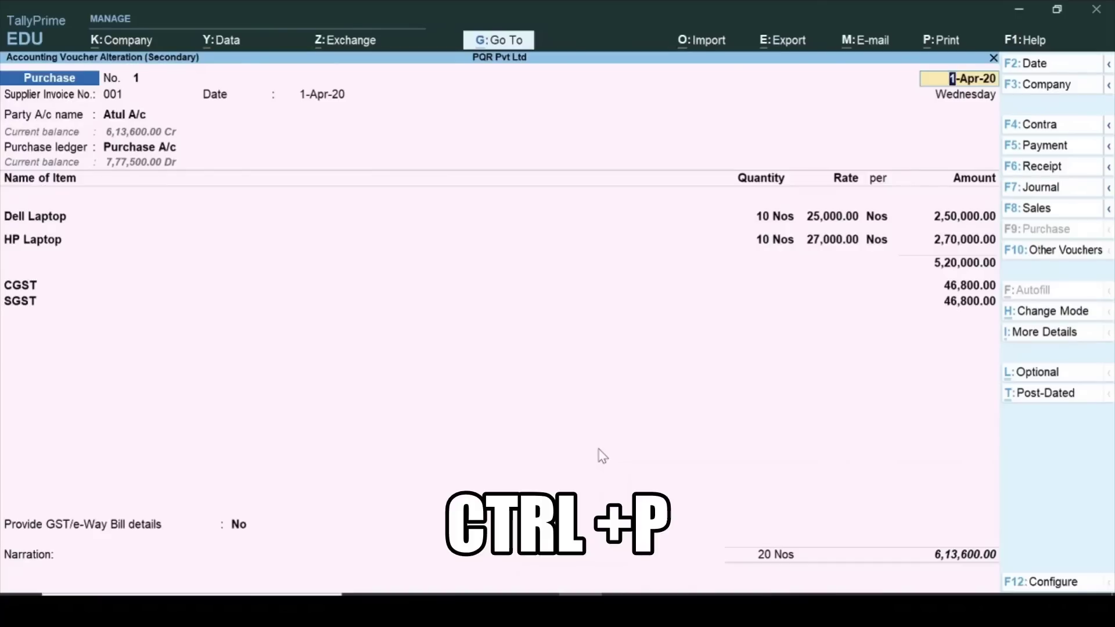
left_click(945, 41)
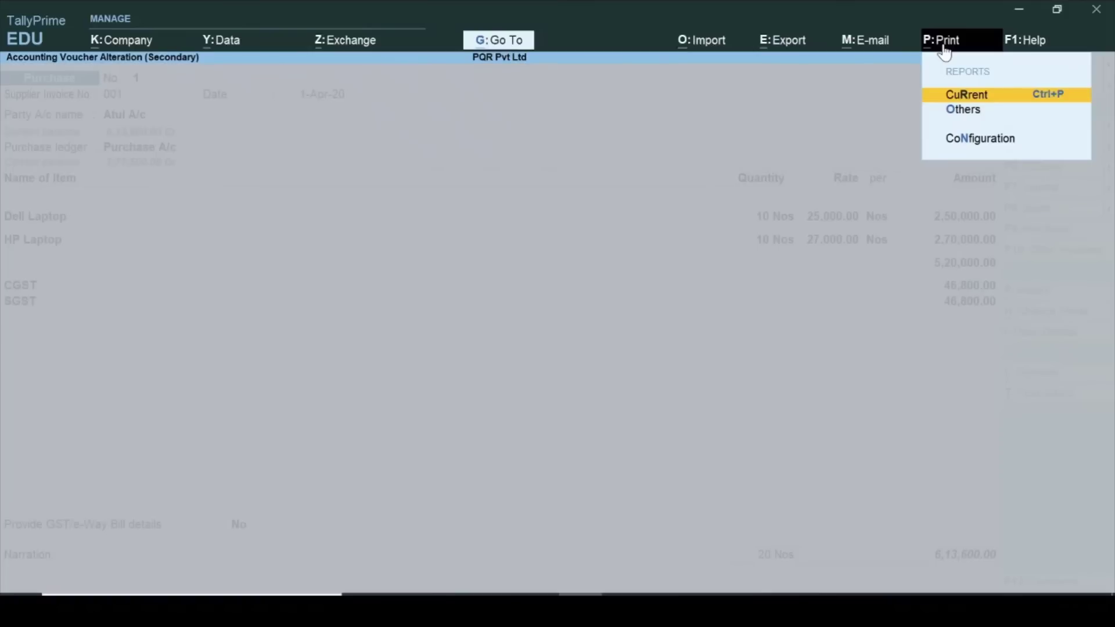
left_click(968, 94)
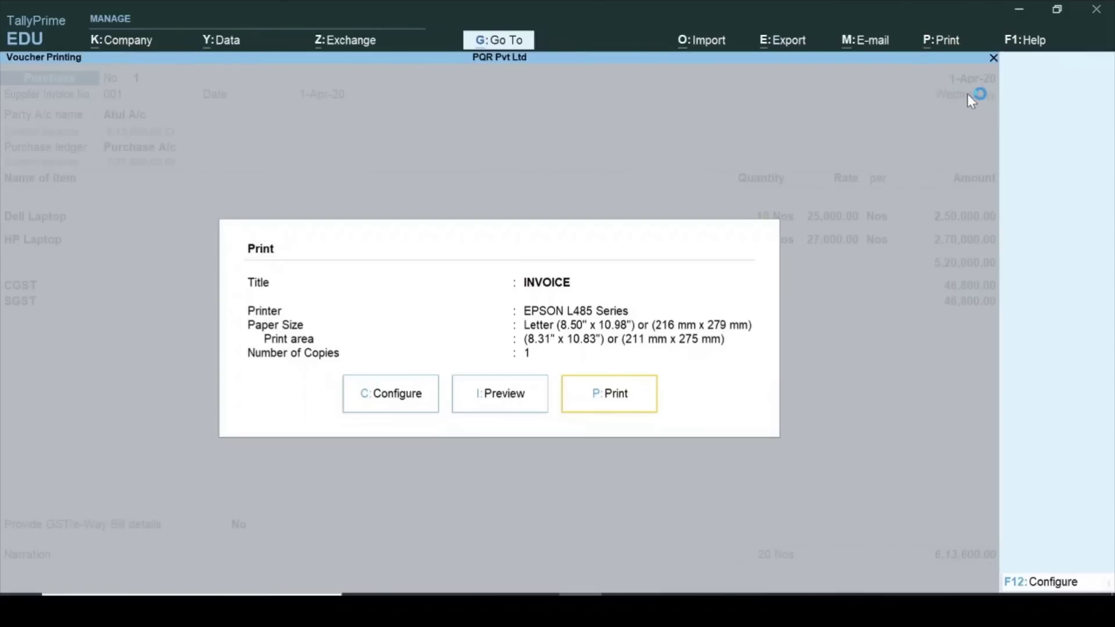
left_click(520, 405)
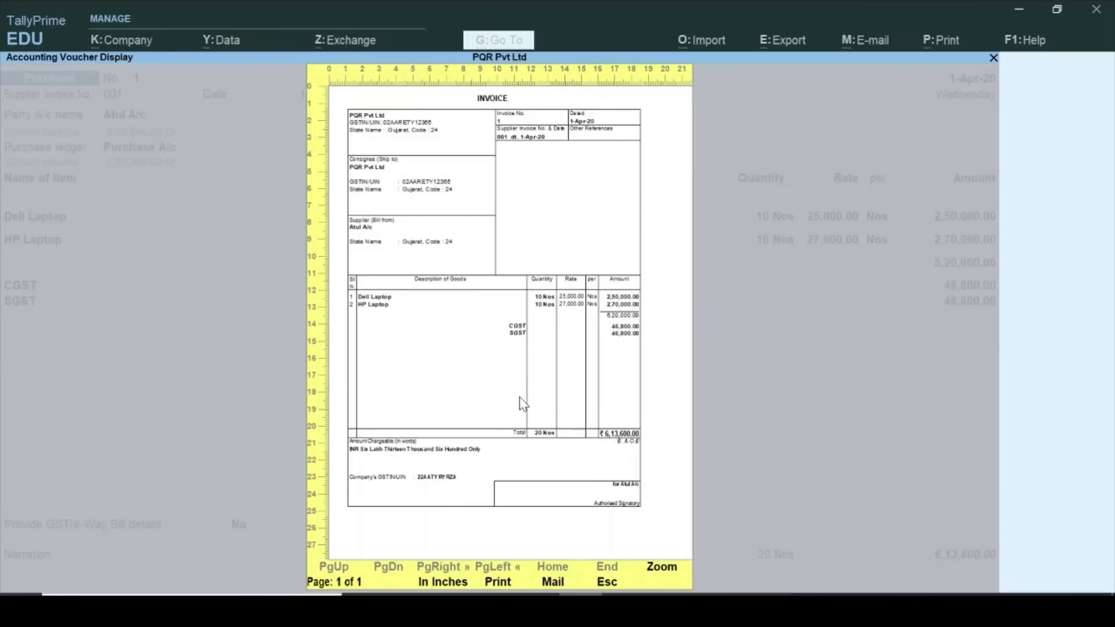
key("Escape")
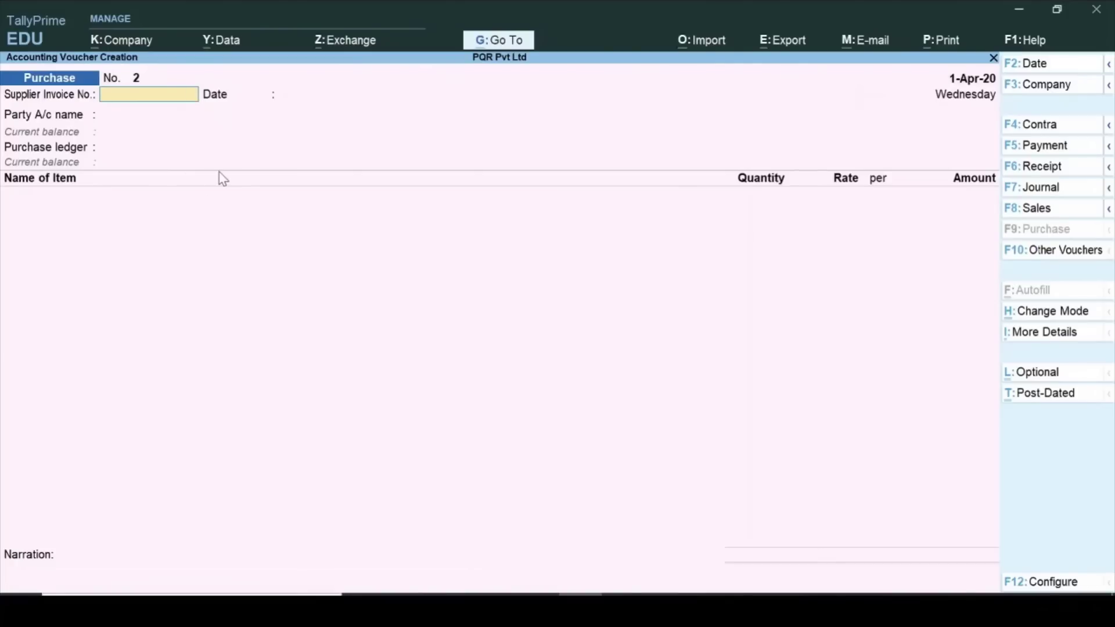
Start voucher 2 with supplier invoice 002, 1-Apr-20, party Cash and Purchase A/c.
type("002")
key("Return")
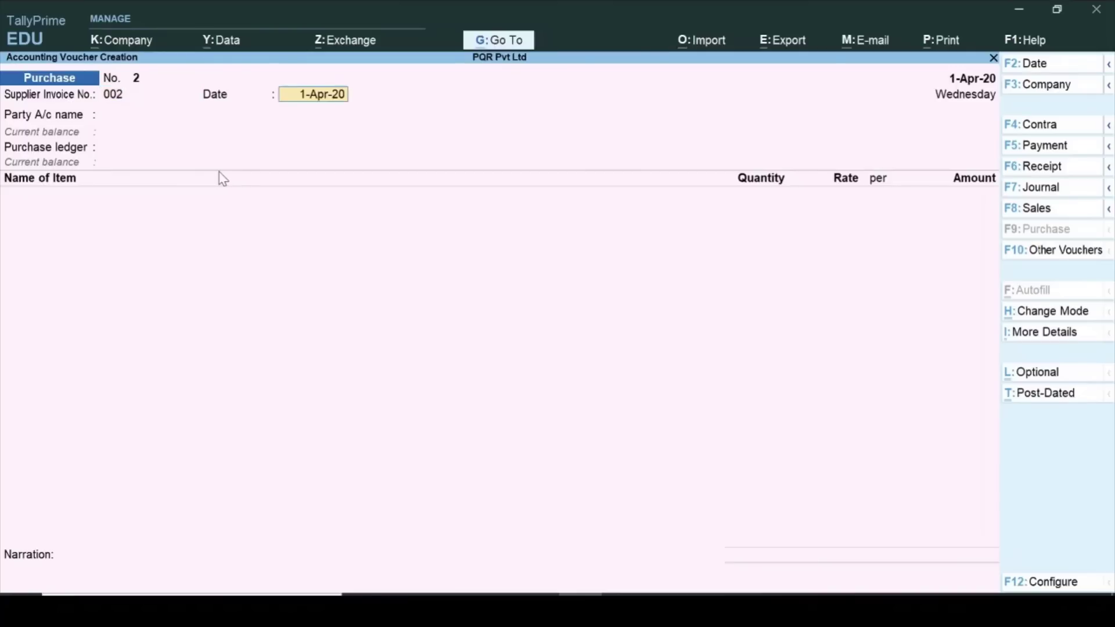
key("Return")
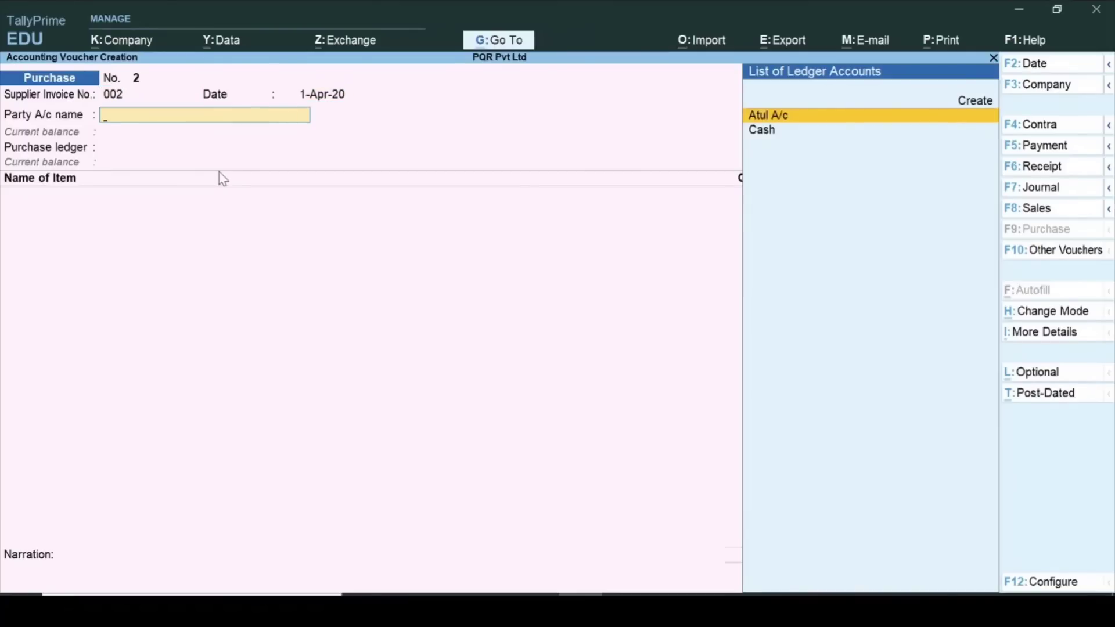
key("Down")
key("Return")
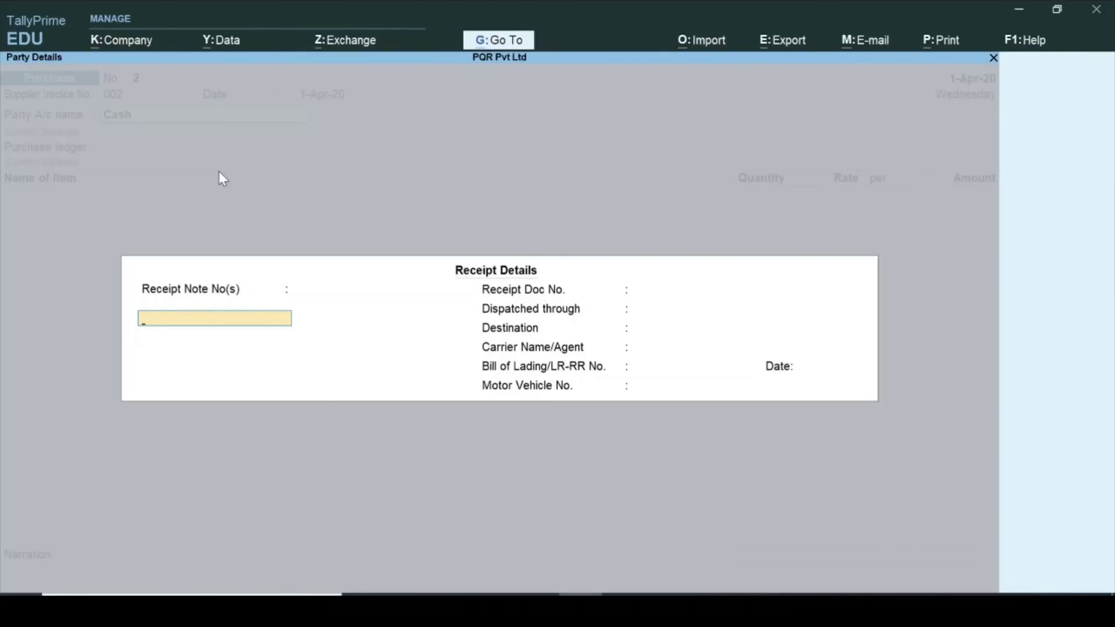
key("ctrl+a")
key("ctrl+a")
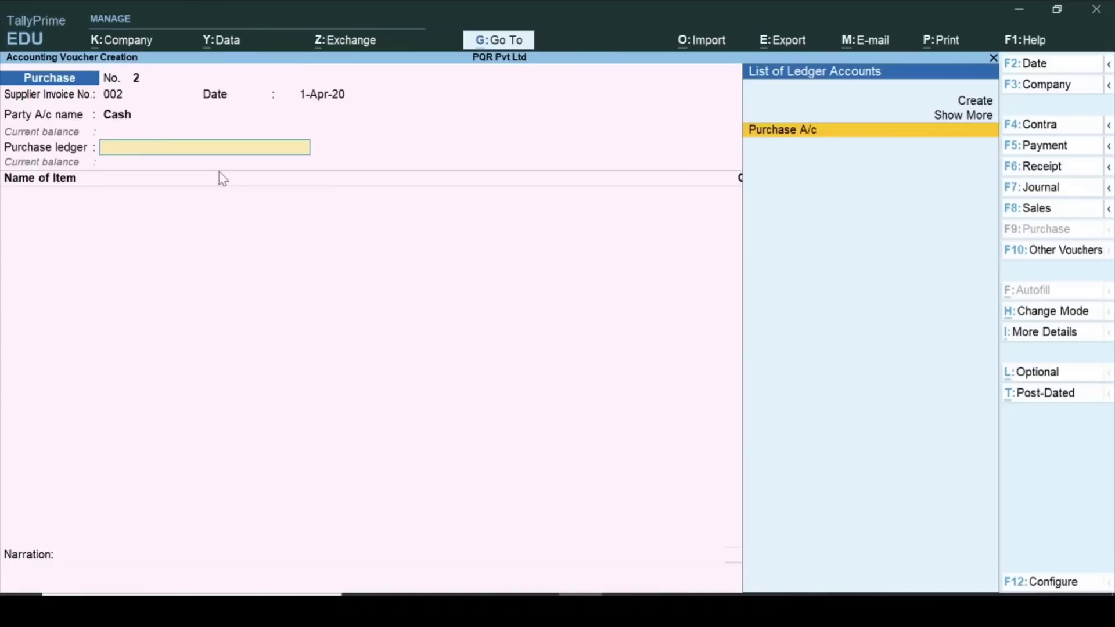
type("P")
key("Return")
Add 5 Nos of Hp Desktop at 25,000, then begin a new stock item from the next row.
key("Return")
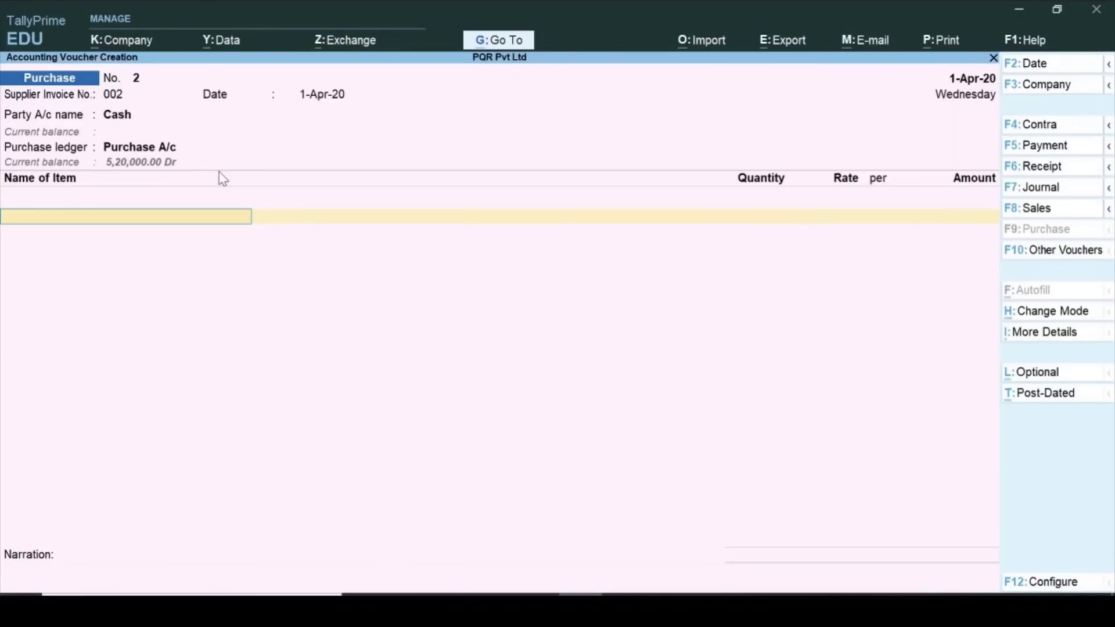
key("Down")
key("Return")
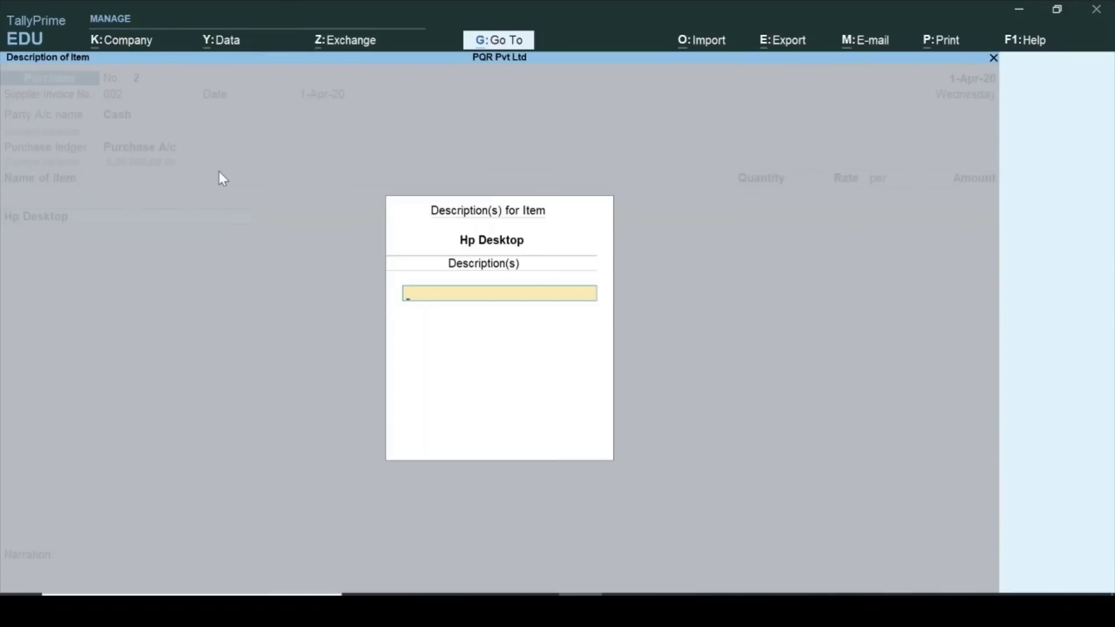
key("Return")
type("5")
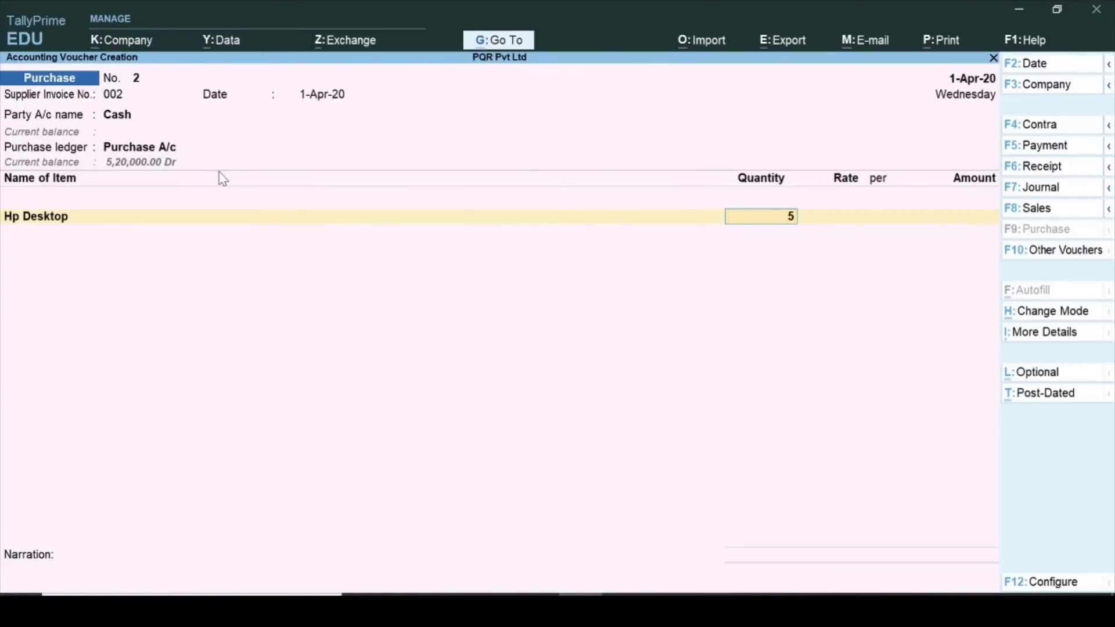
key("Return")
type("25000")
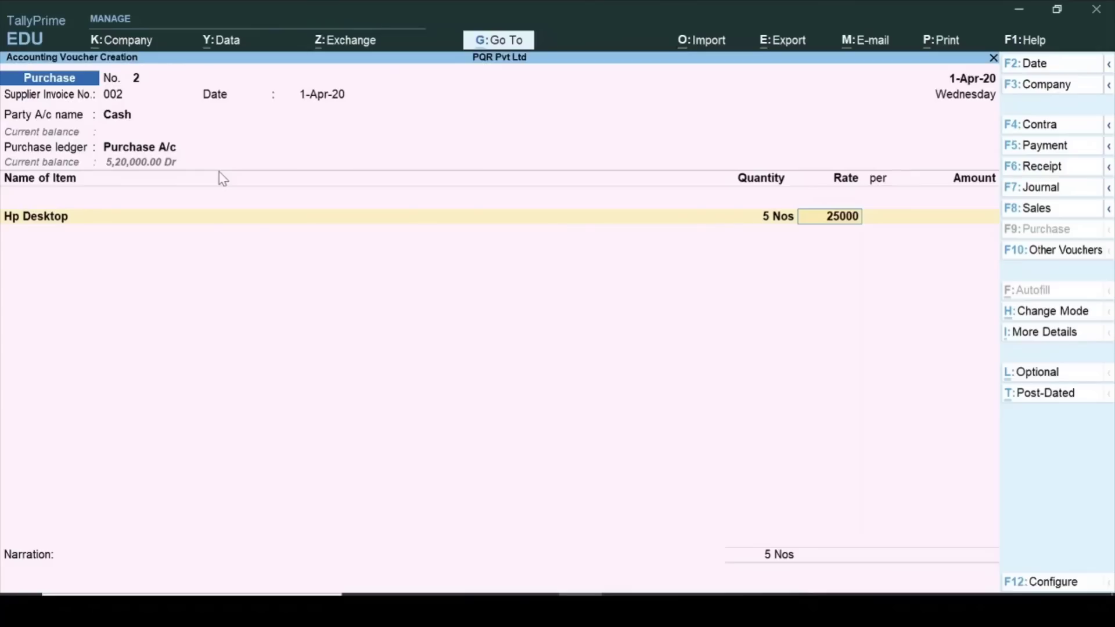
key("Return")
key("Return")
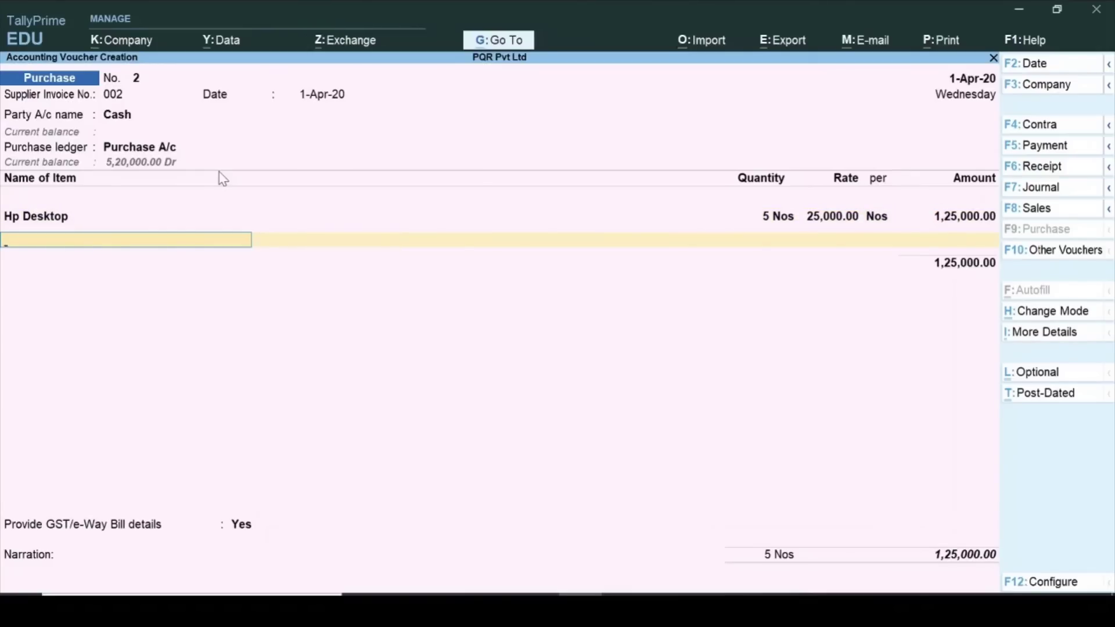
type("D")
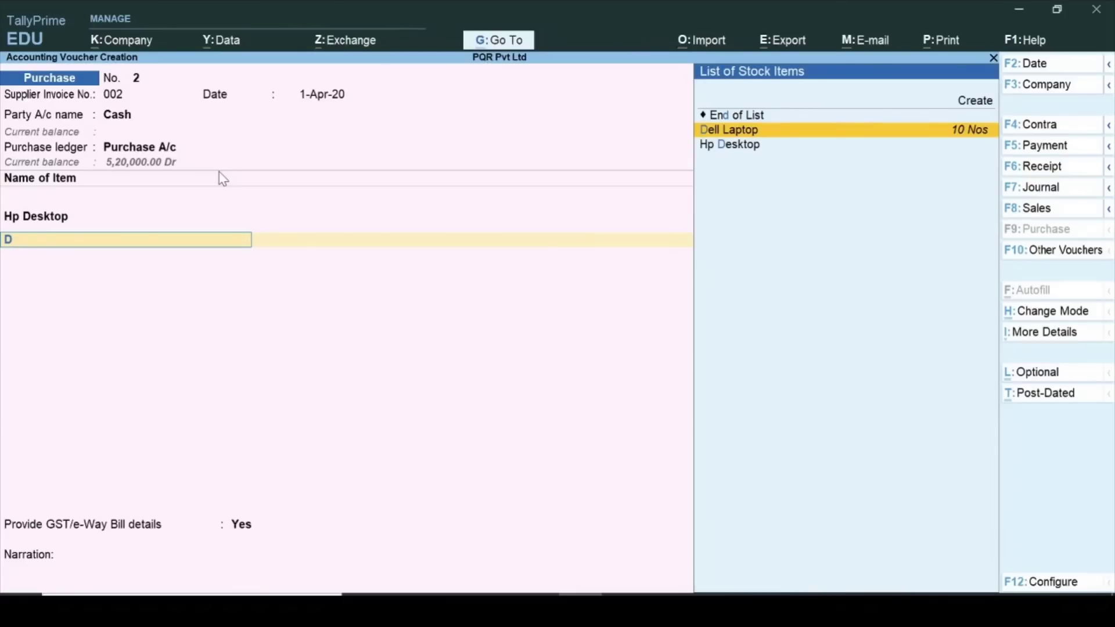
key("alt+c")
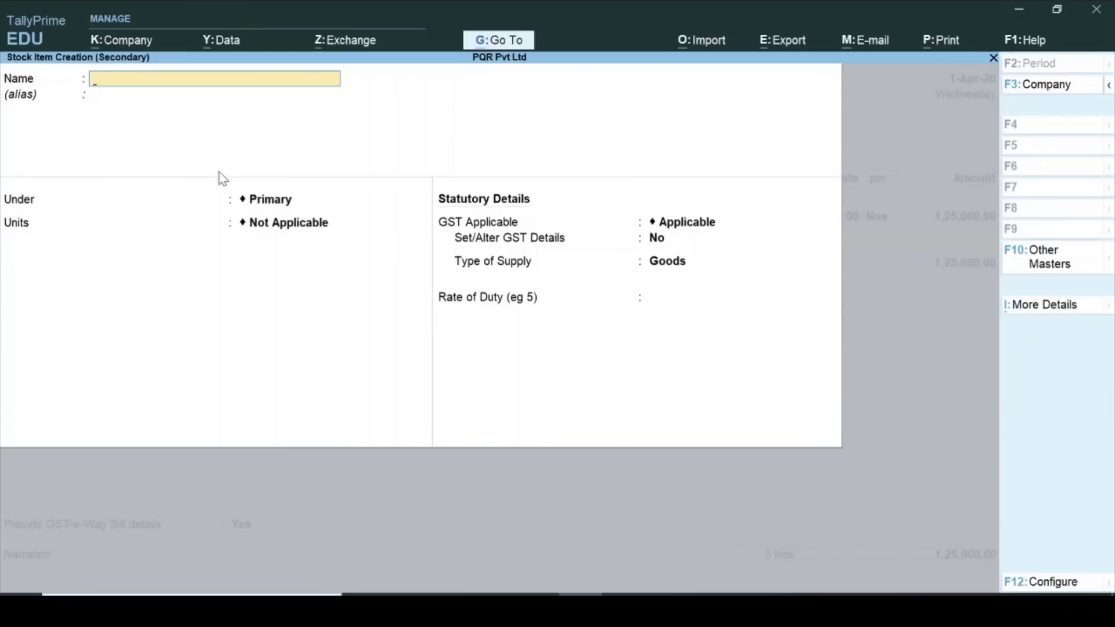
Name the new stock item Dell Desktop, under Desktop, with units Nos.
type("Dell Desktop")
key("Return")
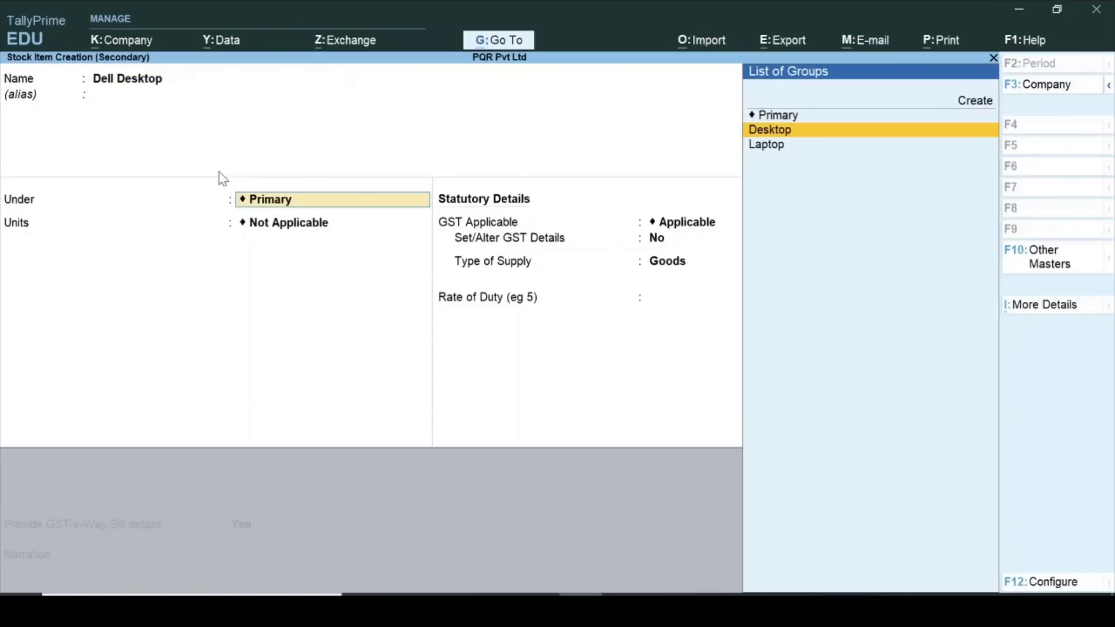
key("Return")
key("Down")
key("Return")
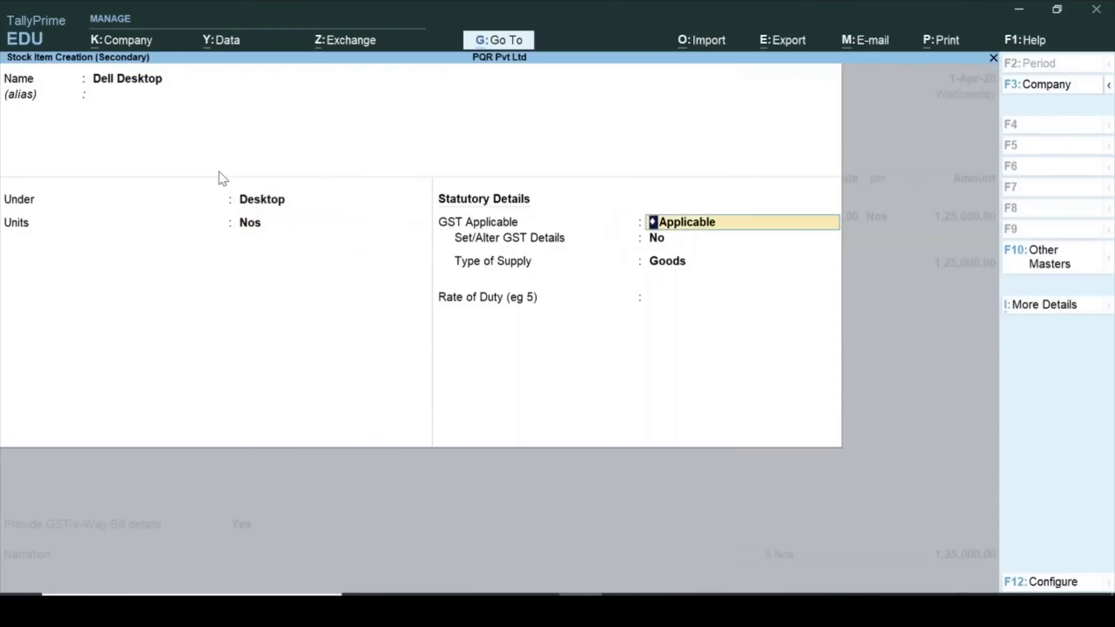
Give Dell Desktop On Value, Taxable, 18% integrated GST and save it as Goods.
key("Return")
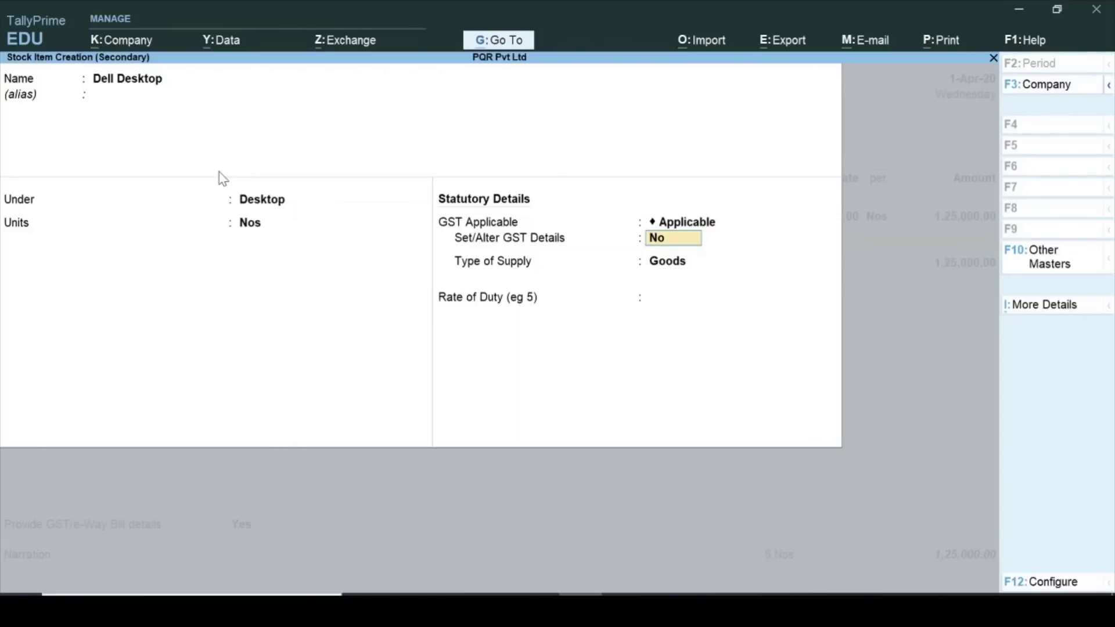
type("y")
key("Return")
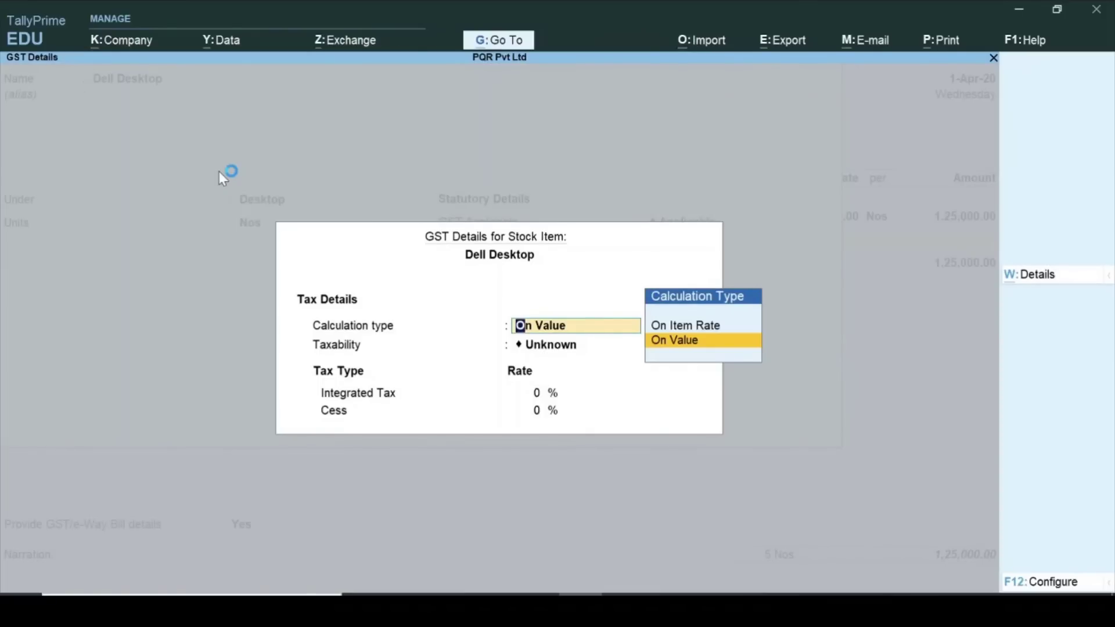
key("Return")
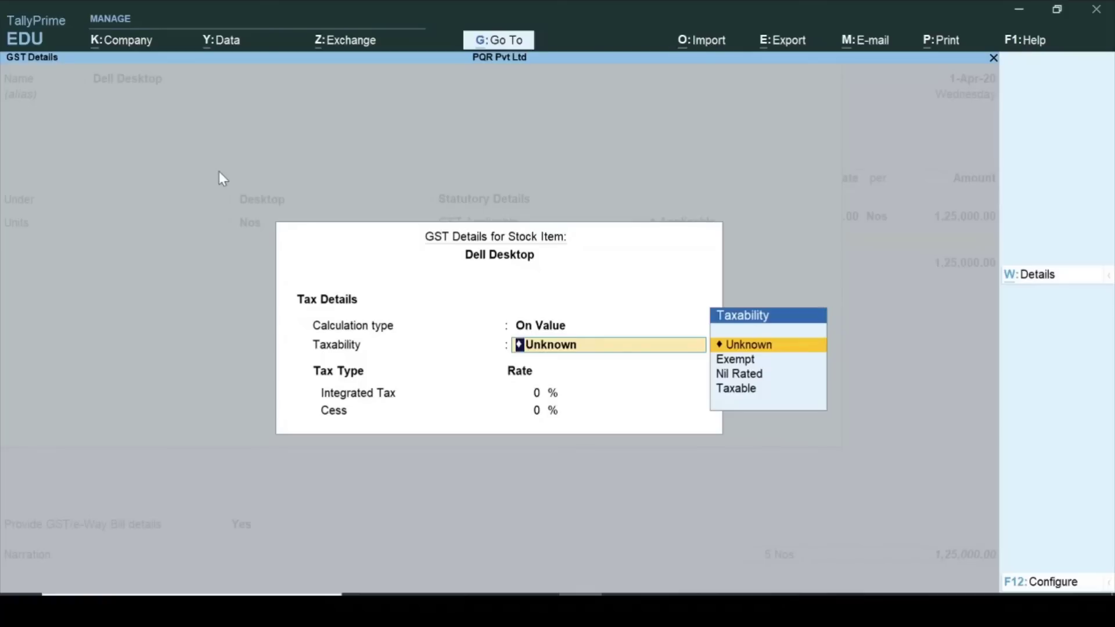
key("Down")
key("Down")
key("Down")
key("Return")
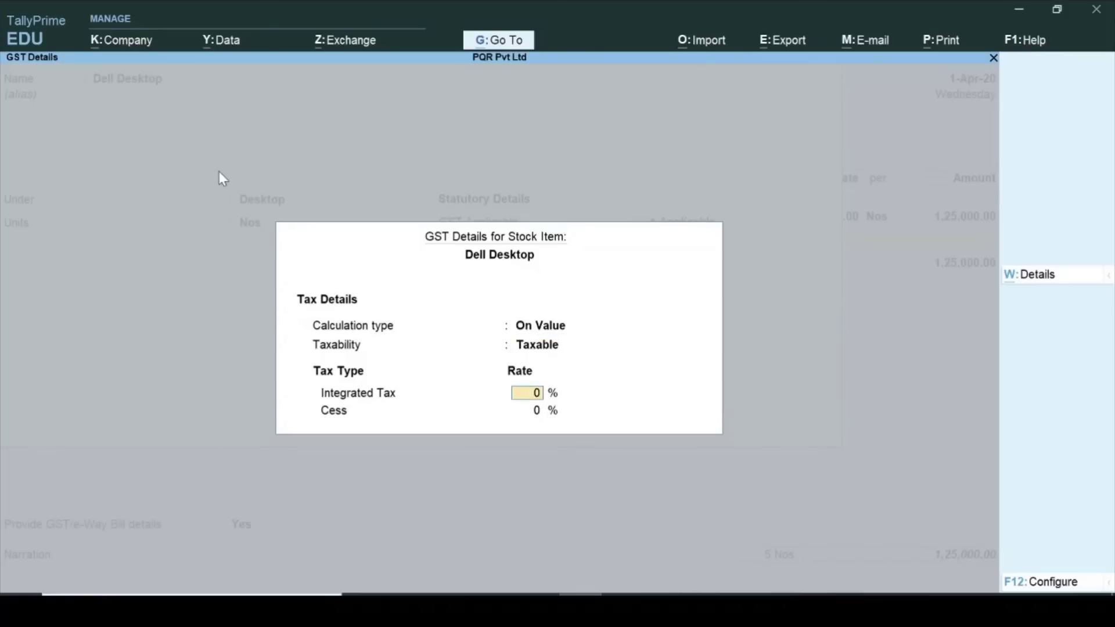
type("18")
key("Return")
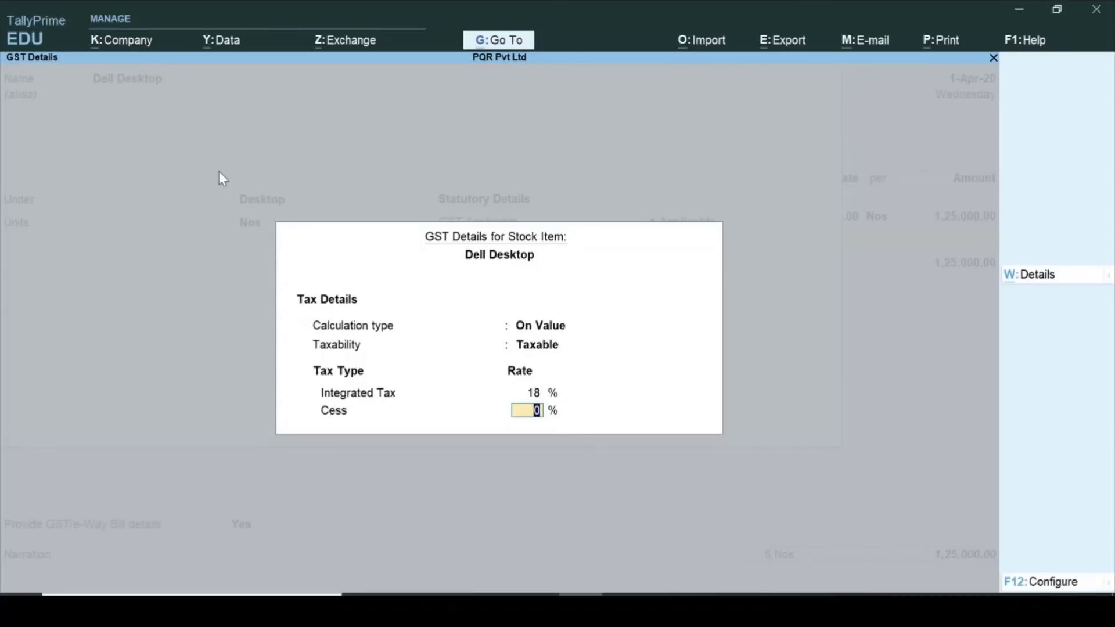
key("ctrl+a")
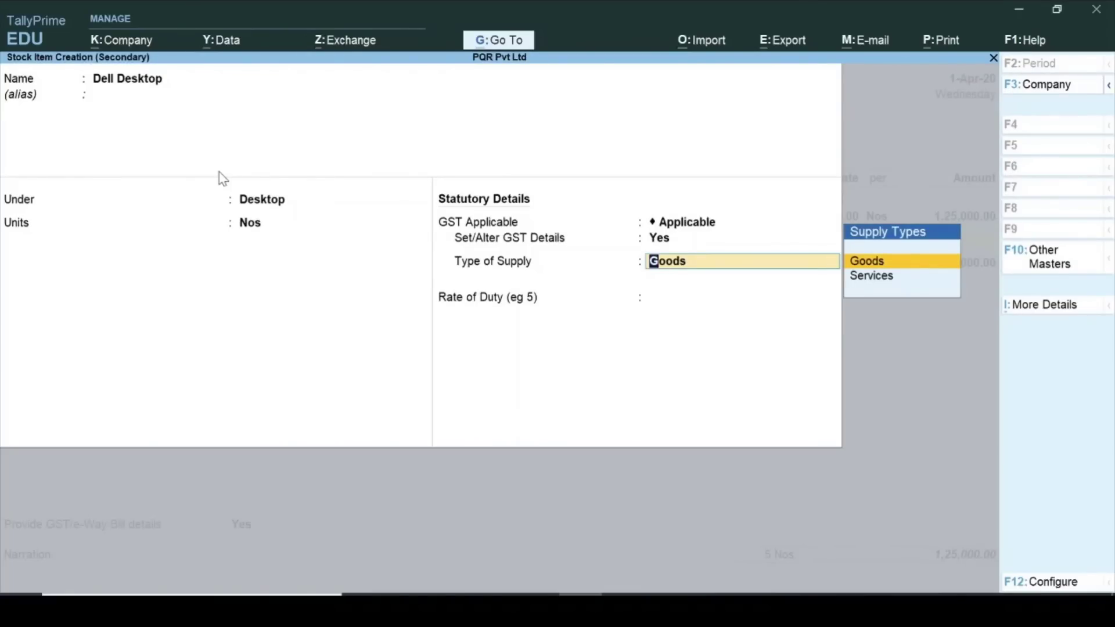
key("Return")
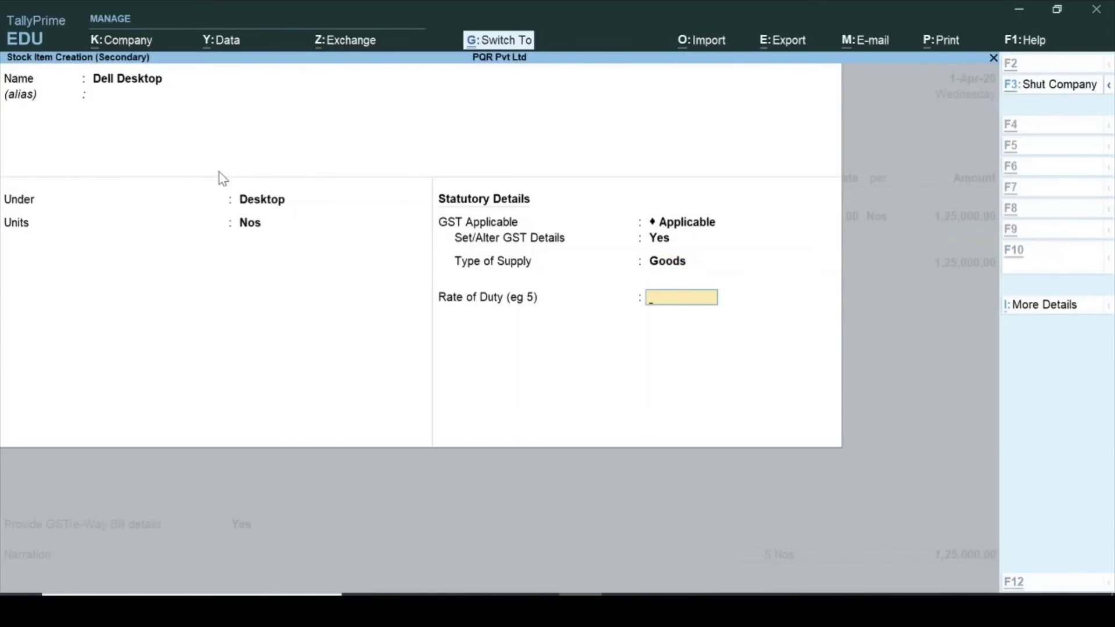
key("ctrl+a")
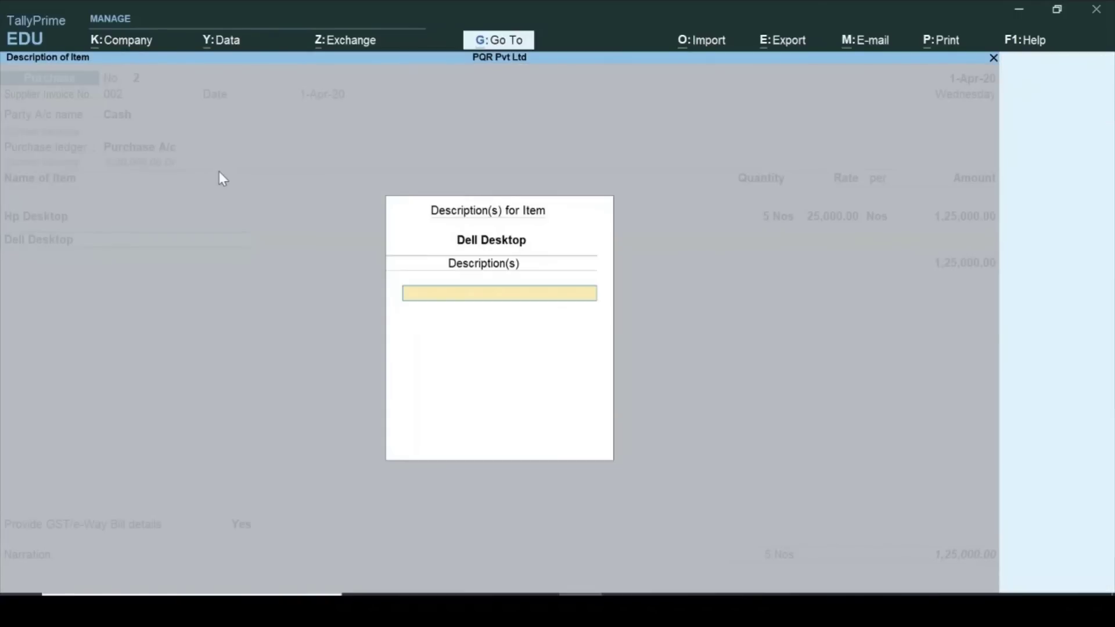
Add Dell Desktop as the second voucher line: 5 Nos at 26,500.
key("Return")
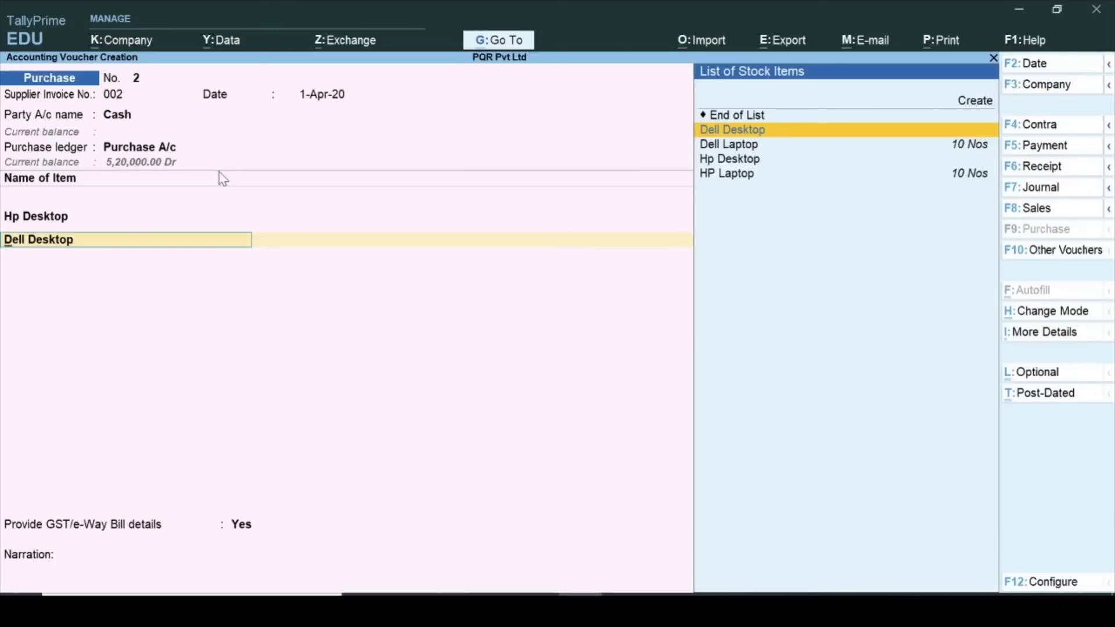
key("Return")
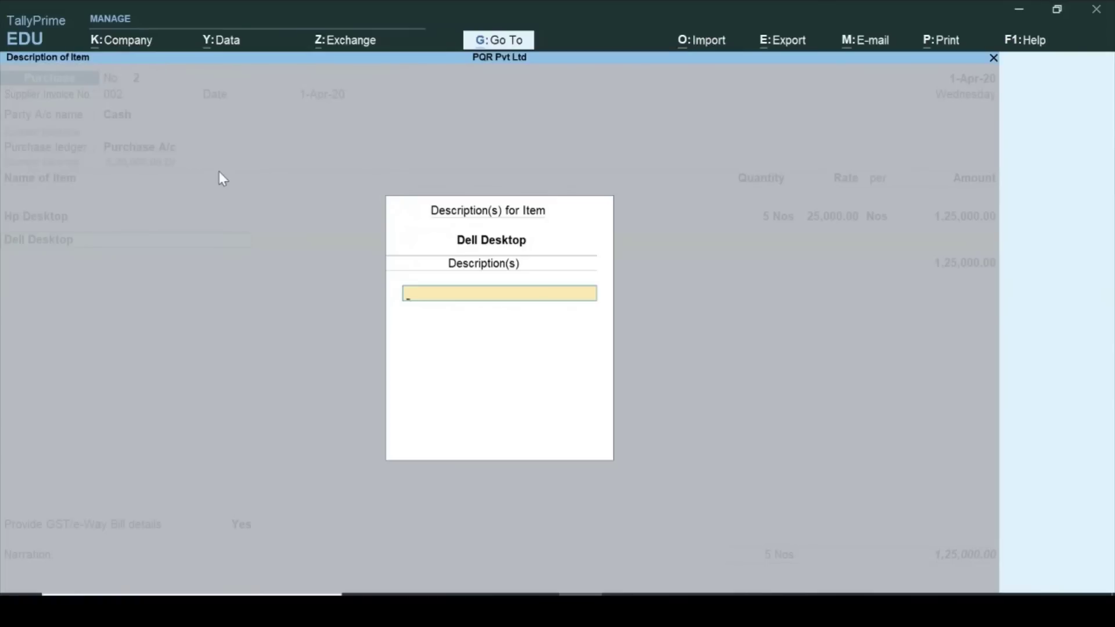
key("Return")
type("5")
key("Return")
type("26500")
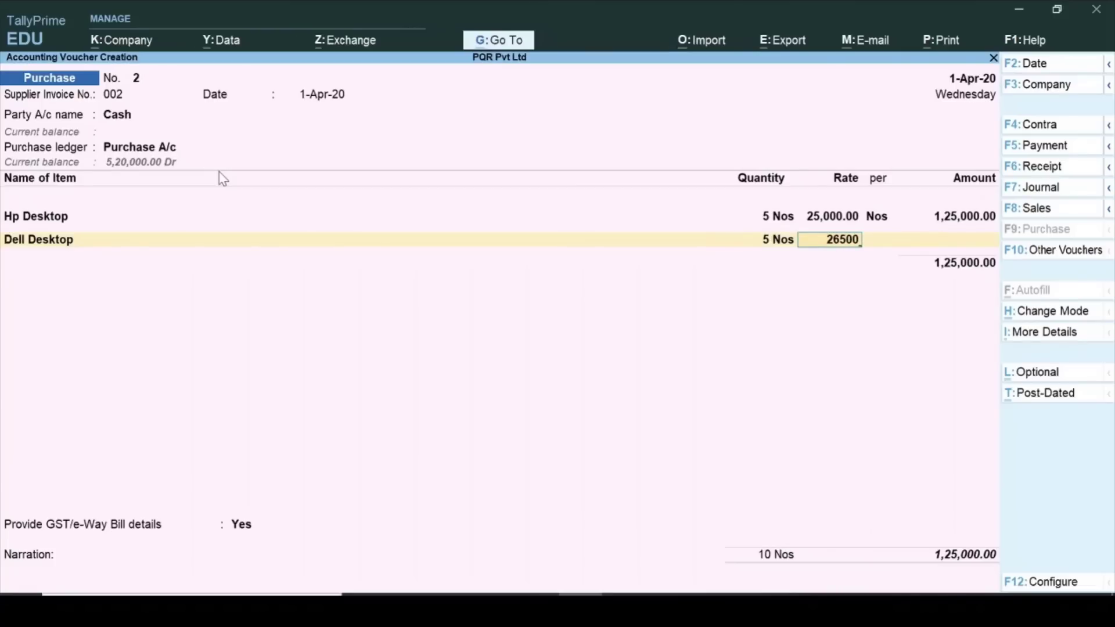
key("Return")
key("Return")
key("Return")
key("Return")
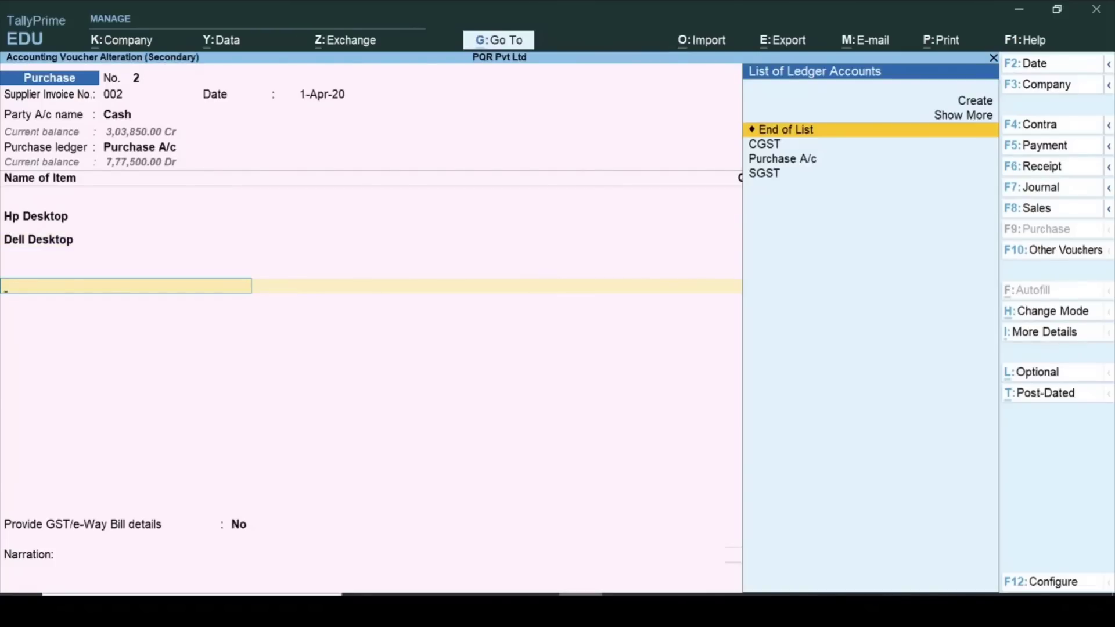
Add CGST and SGST of 23,175.00 each and keep GST/e-Way Bill details at No.
key("Down")
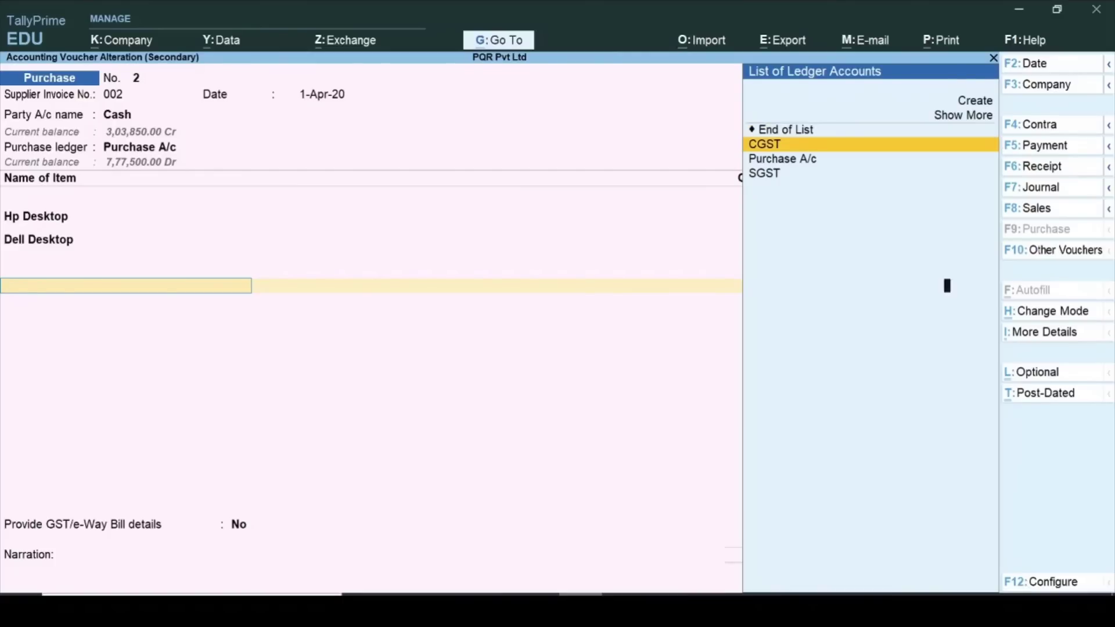
key("Return")
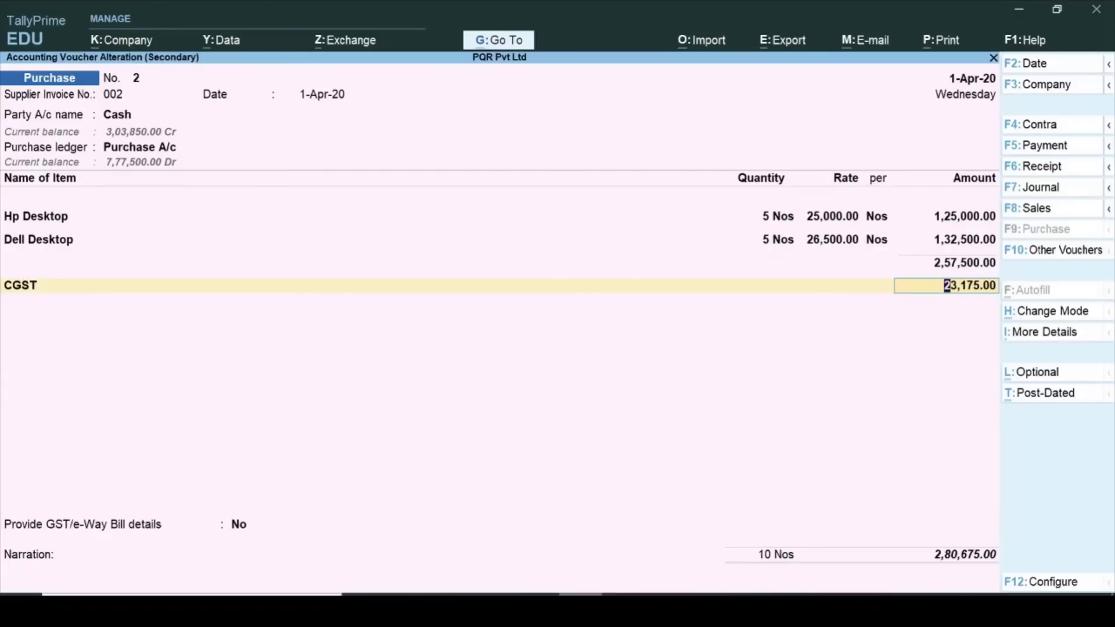
key("Return")
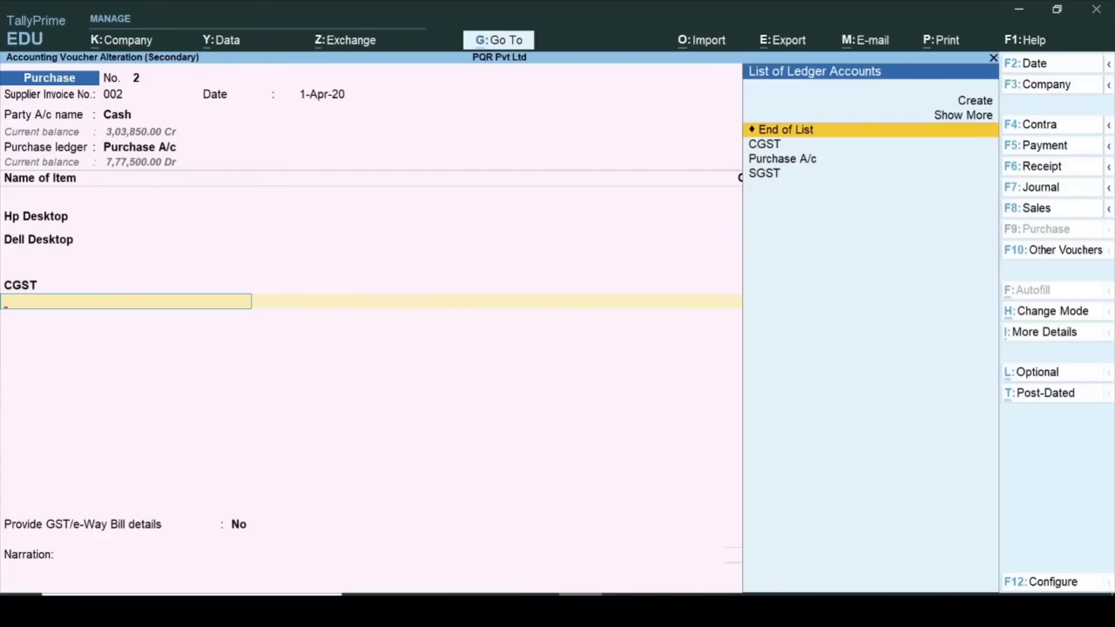
key("Down")
key("Down")
key("Down")
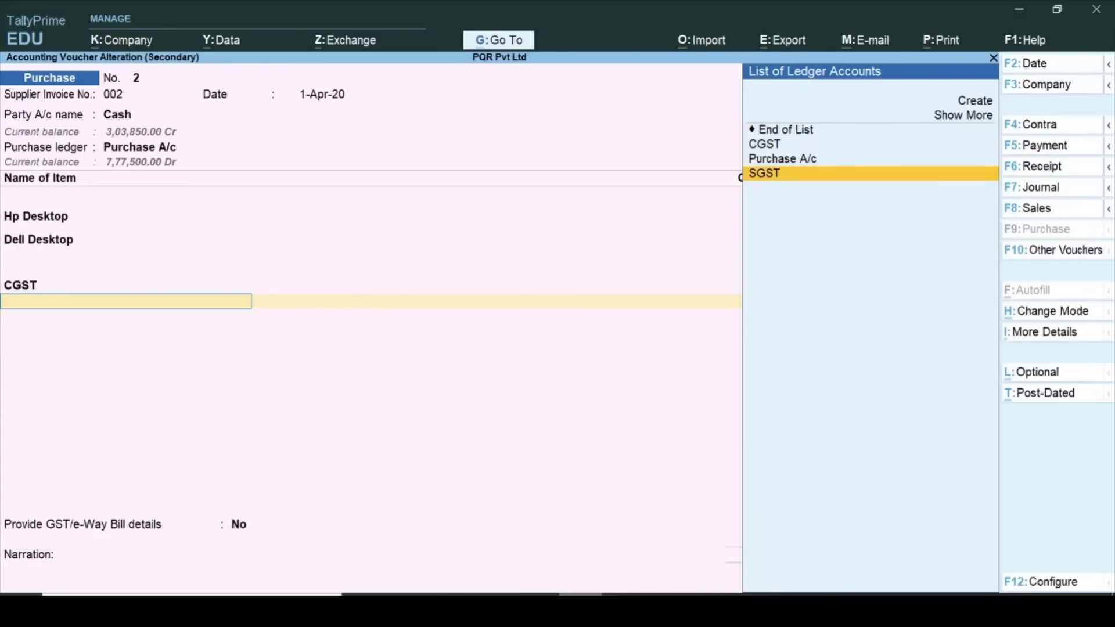
key("Return")
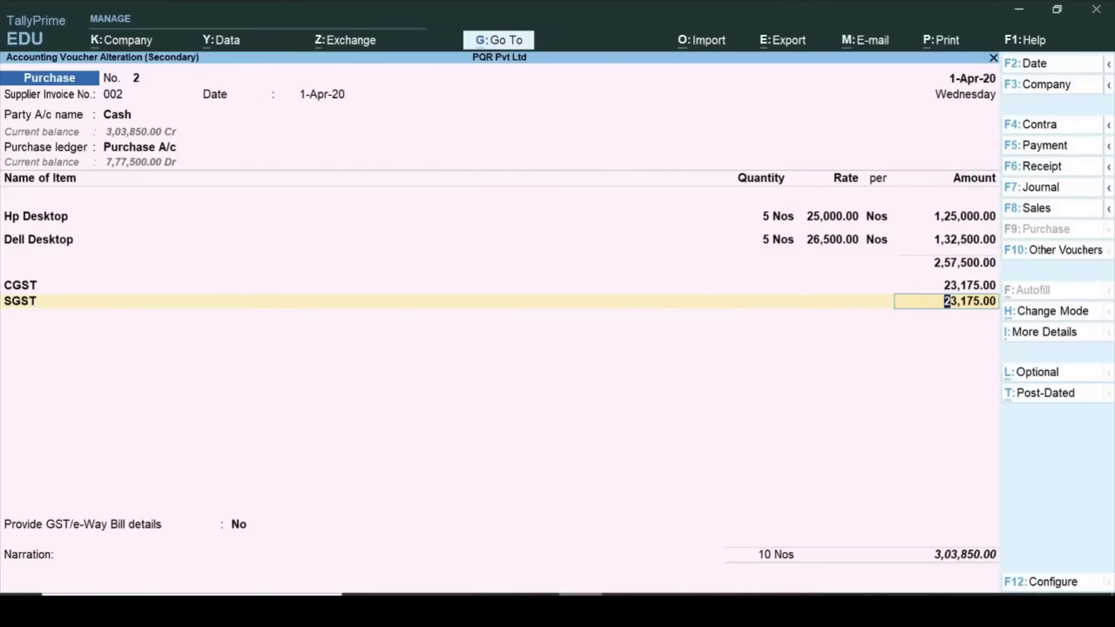
key("Return")
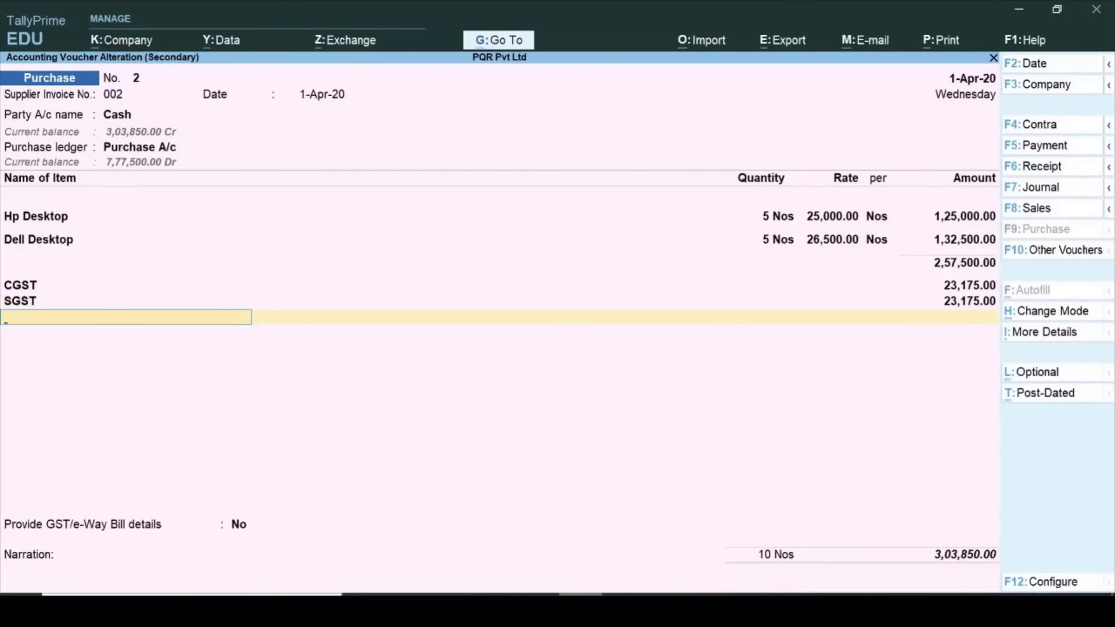
key("Return")
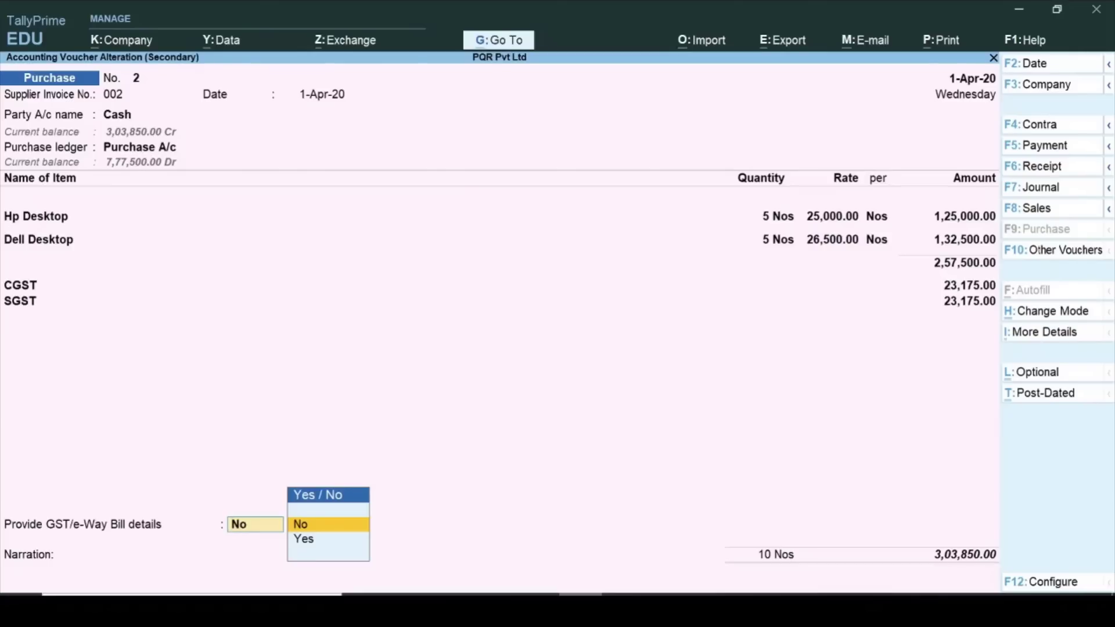
key("Return")
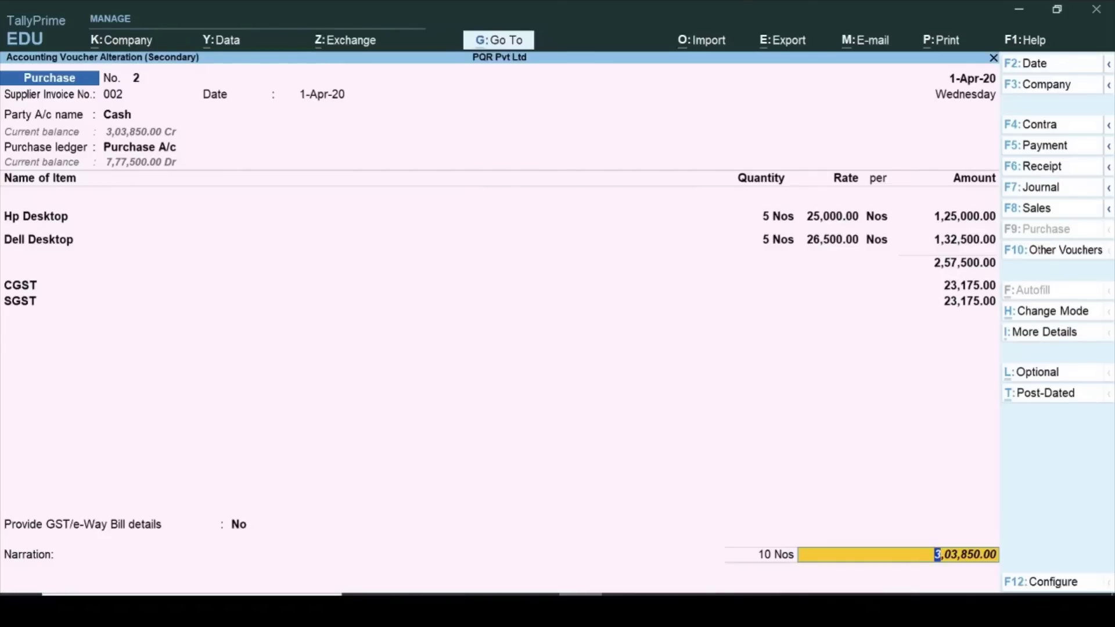
Preview purchase voucher No. 2 as a one-page invoice totalling ₹3,03,850 with amount in words.
key("Return")
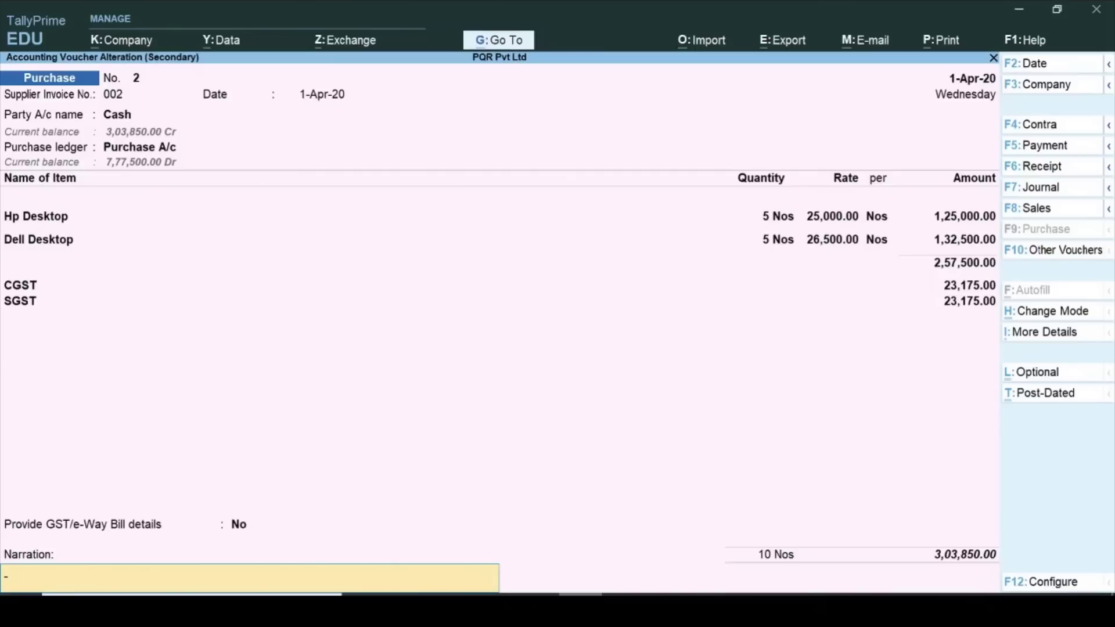
left_click(943, 41)
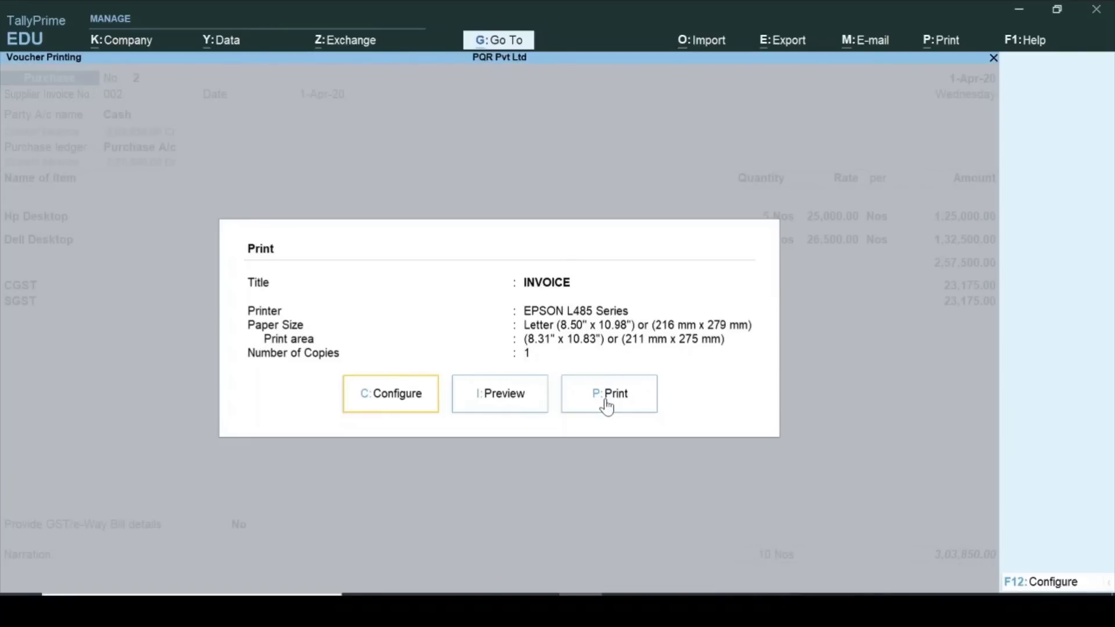
left_click(509, 400)
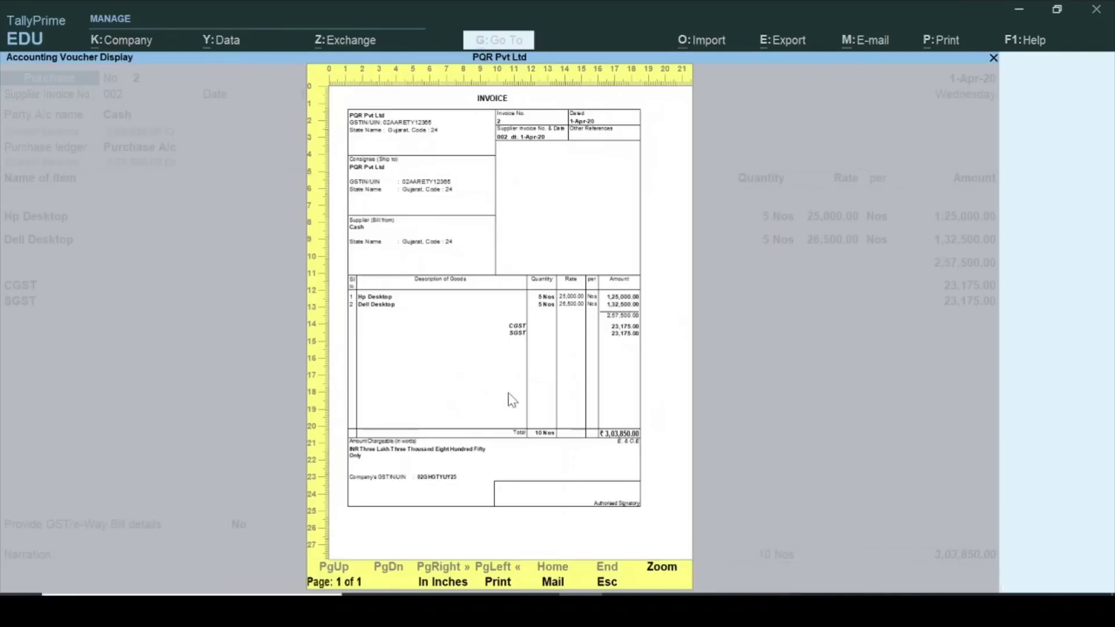